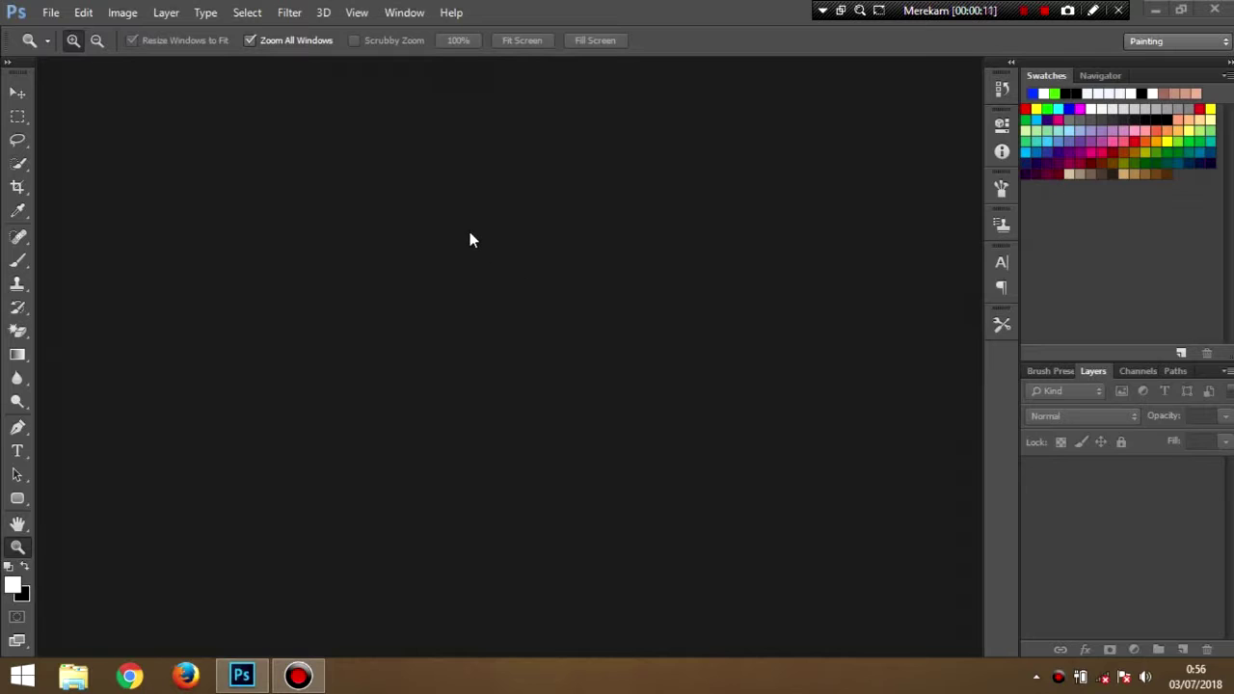
{"action": "left_click", "coordinate": [50, 11]}
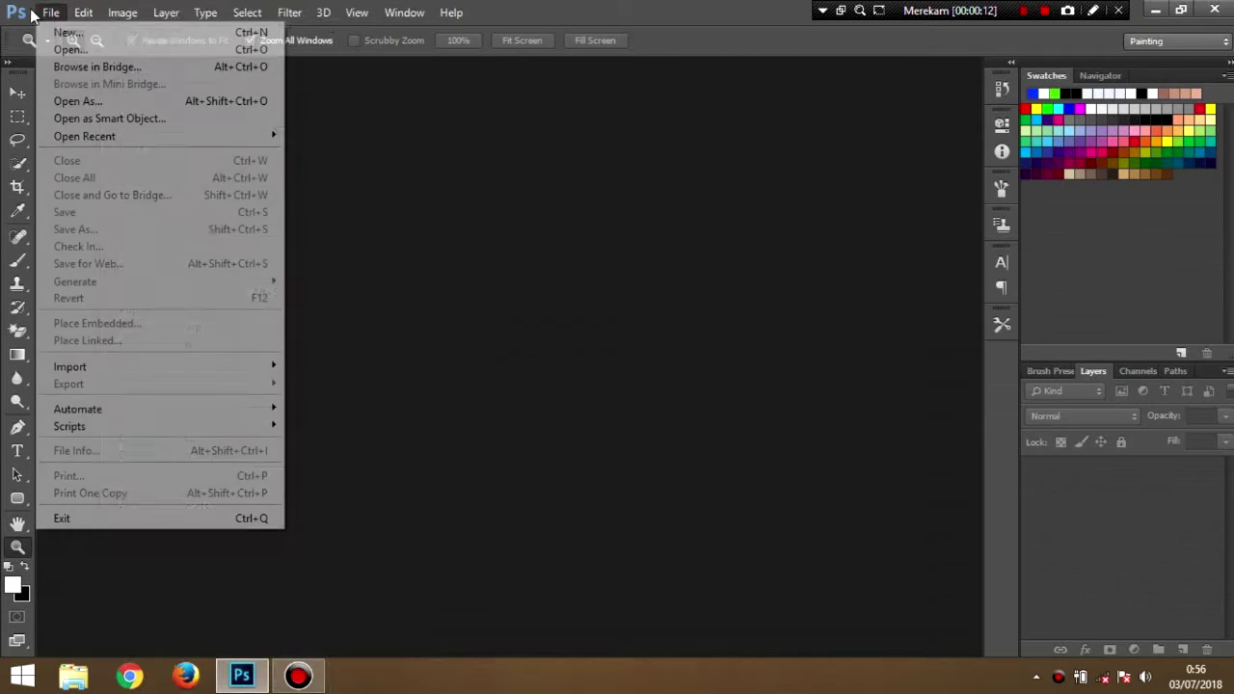
{"action": "left_click", "coordinate": [59, 49]}
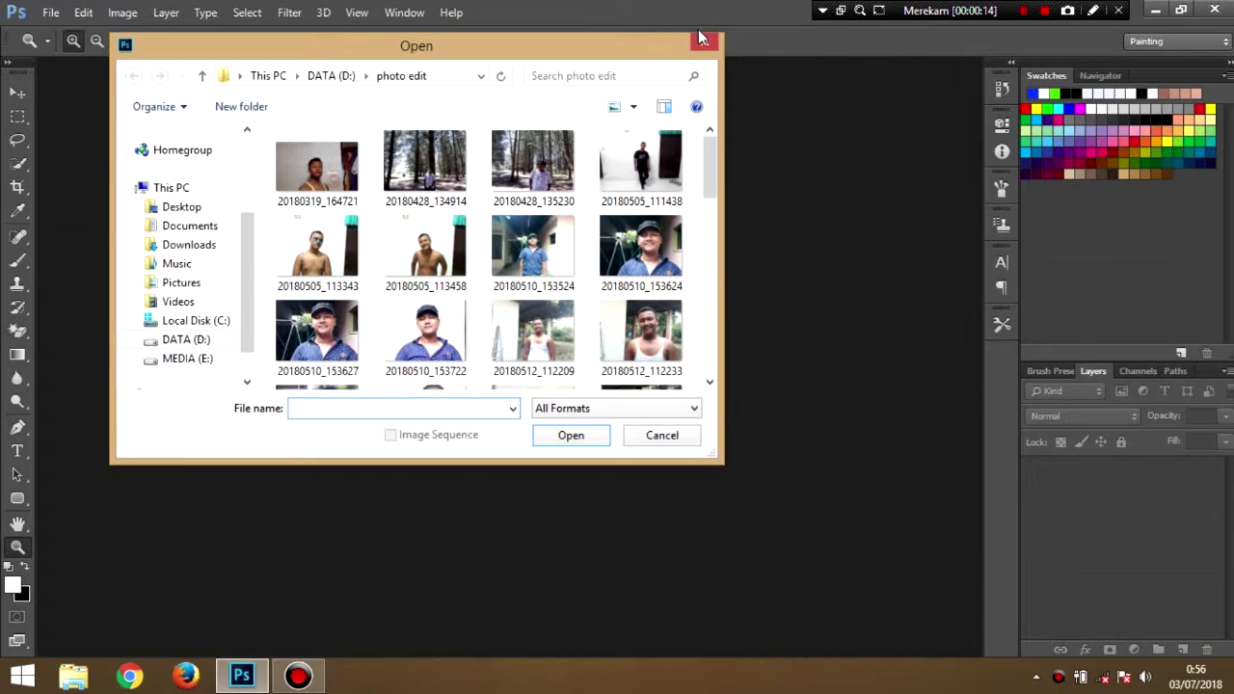
{"action": "left_click", "coordinate": [704, 40]}
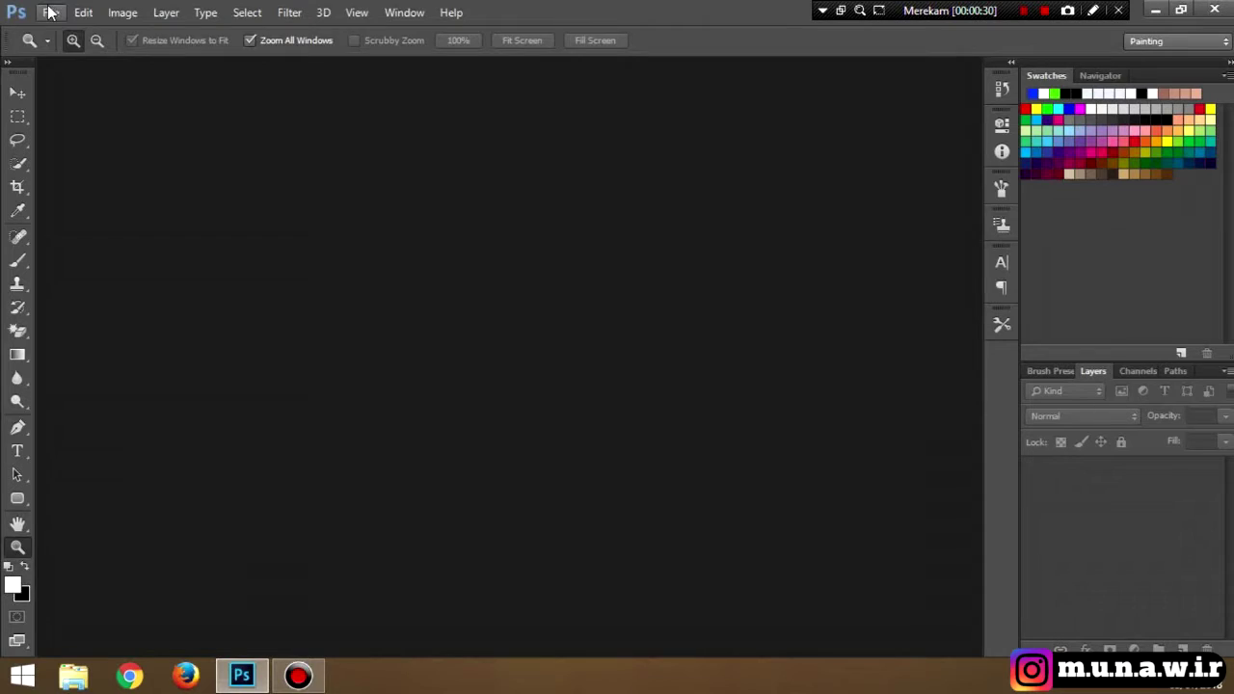
- Open the photo 20180428_135230 from the photo edit folder
{"action": "left_click", "coordinate": [50, 12]}
{"action": "left_click", "coordinate": [58, 46]}
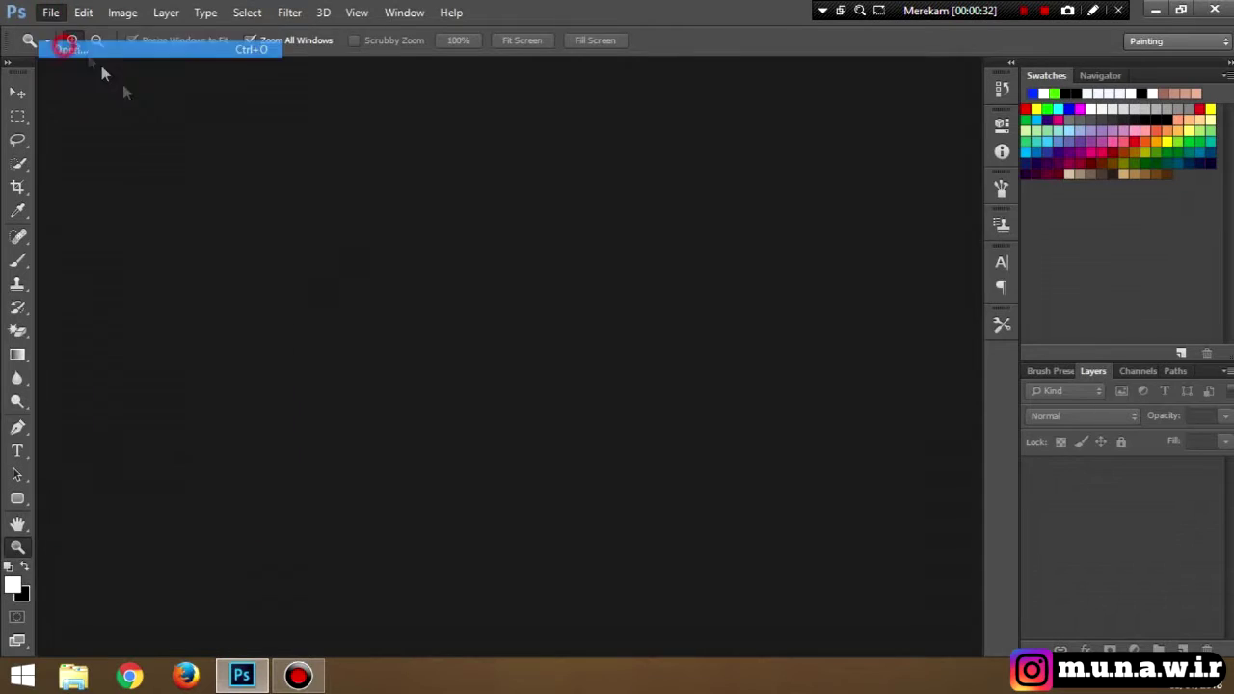
{"action": "left_click", "coordinate": [532, 163]}
{"action": "left_click", "coordinate": [586, 437]}
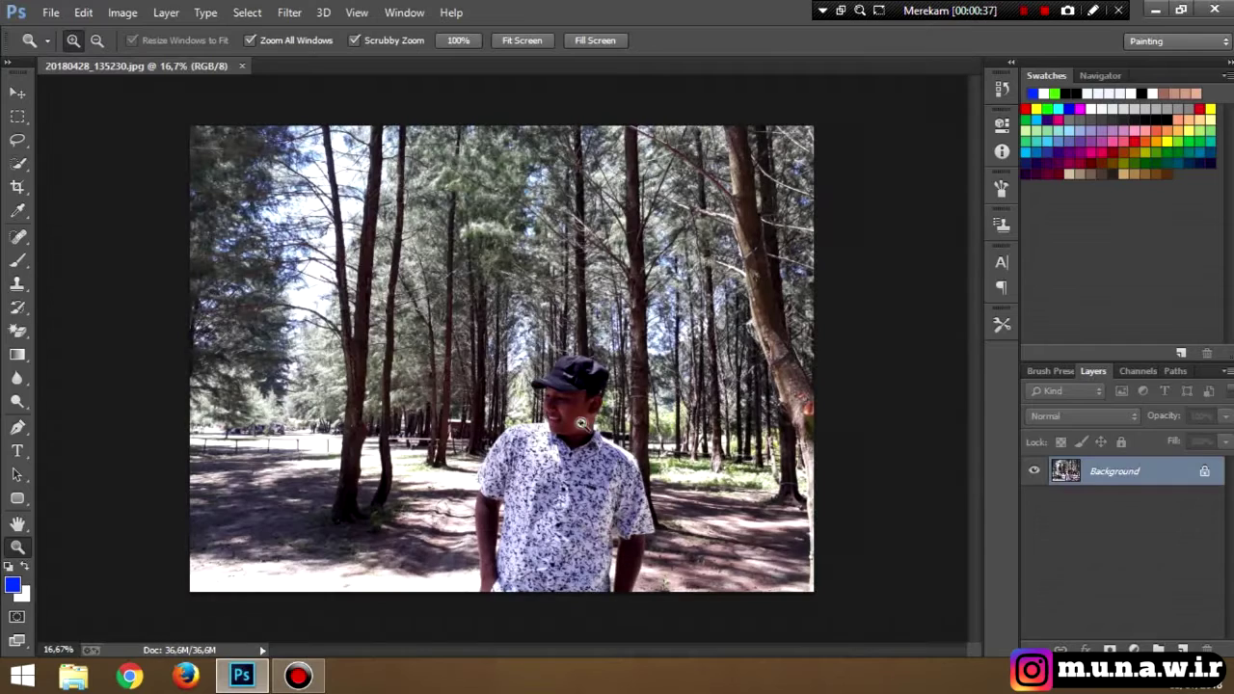
{"action": "left_click_drag", "start_coordinate": [584, 418], "coordinate": [489, 354]}
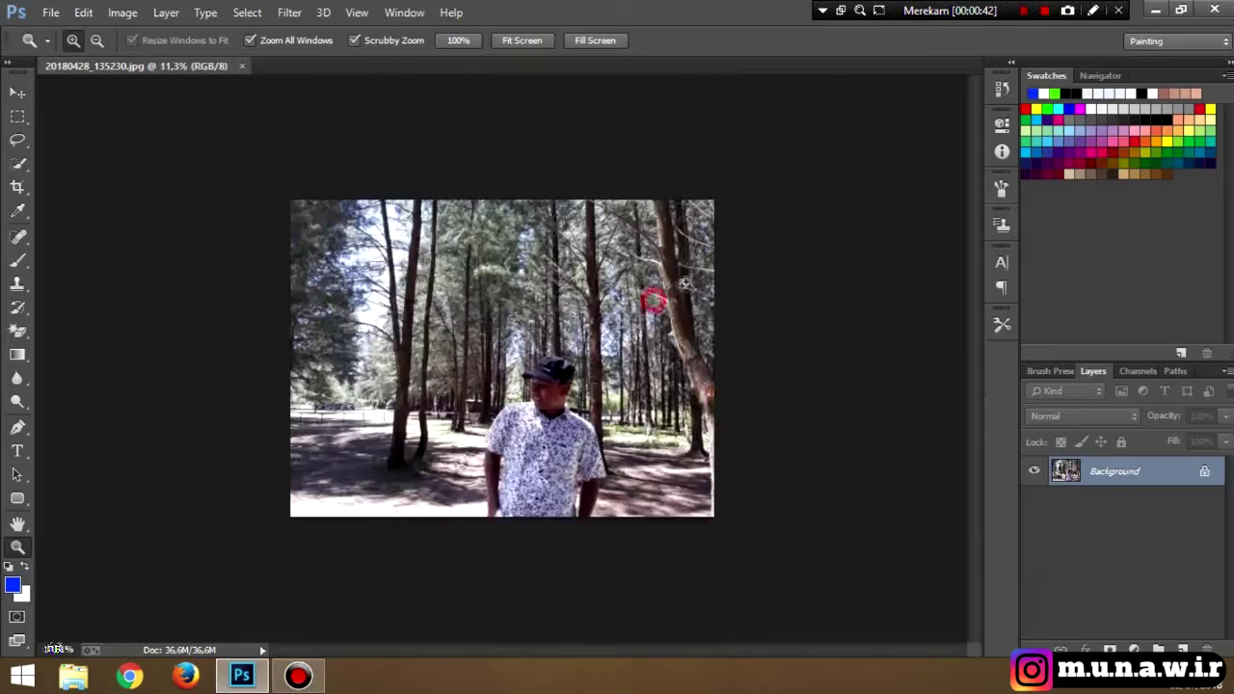
{"action": "key", "text": "ctrl+0"}
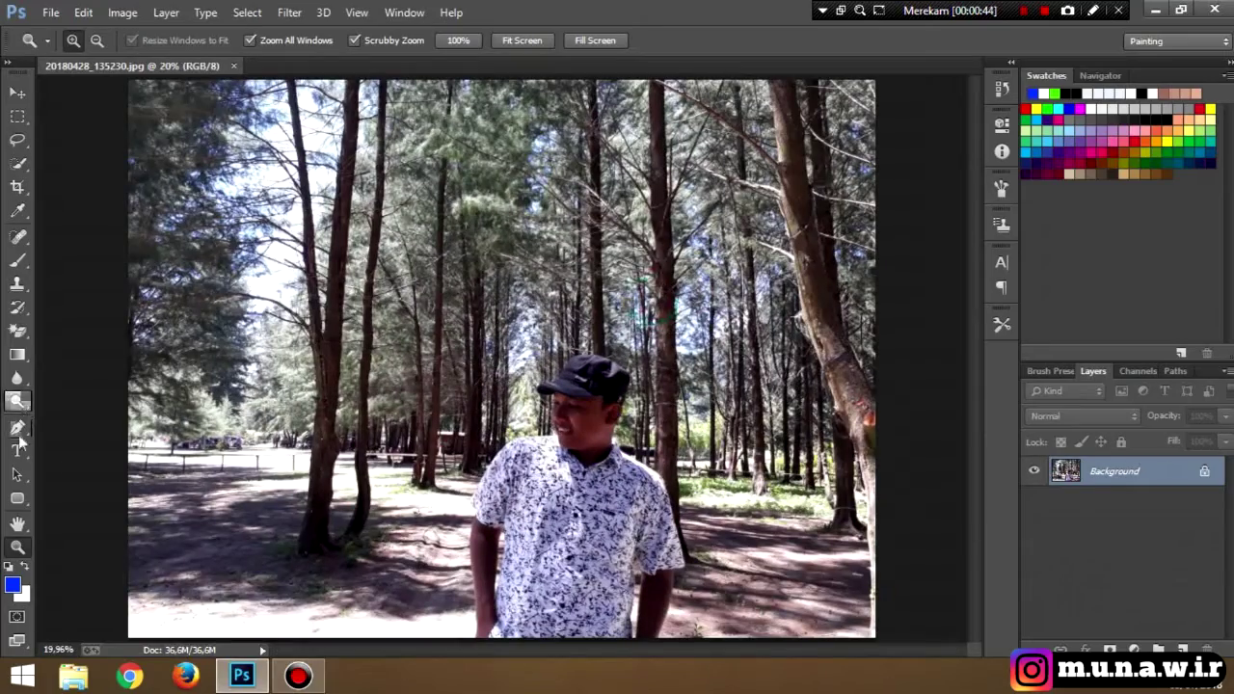
{"action": "left_click_drag", "start_coordinate": [599, 321], "coordinate": [403, 284]}
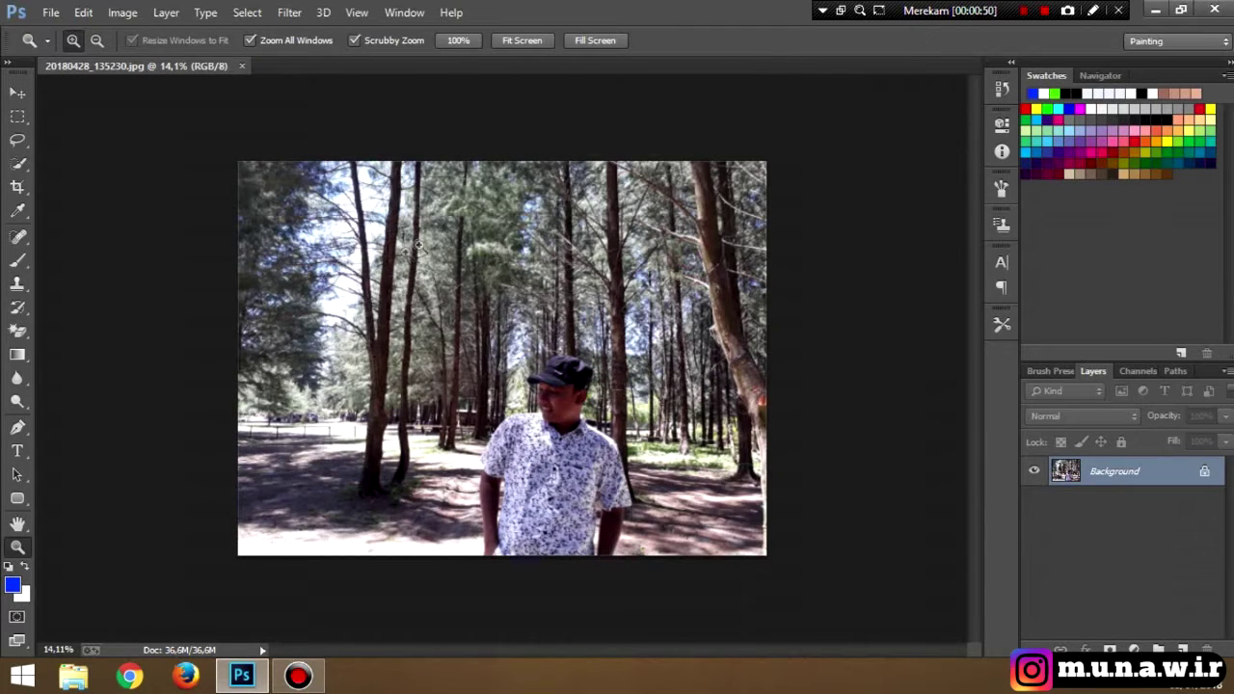
- Start a Pen tool path at the top of the man's cap and trace the crown down toward the visor
{"action": "left_click_drag", "start_coordinate": [593, 346], "coordinate": [657, 285]}
{"action": "scroll", "coordinate": [503, 231], "scroll_direction": "down", "scroll_amount": 1}
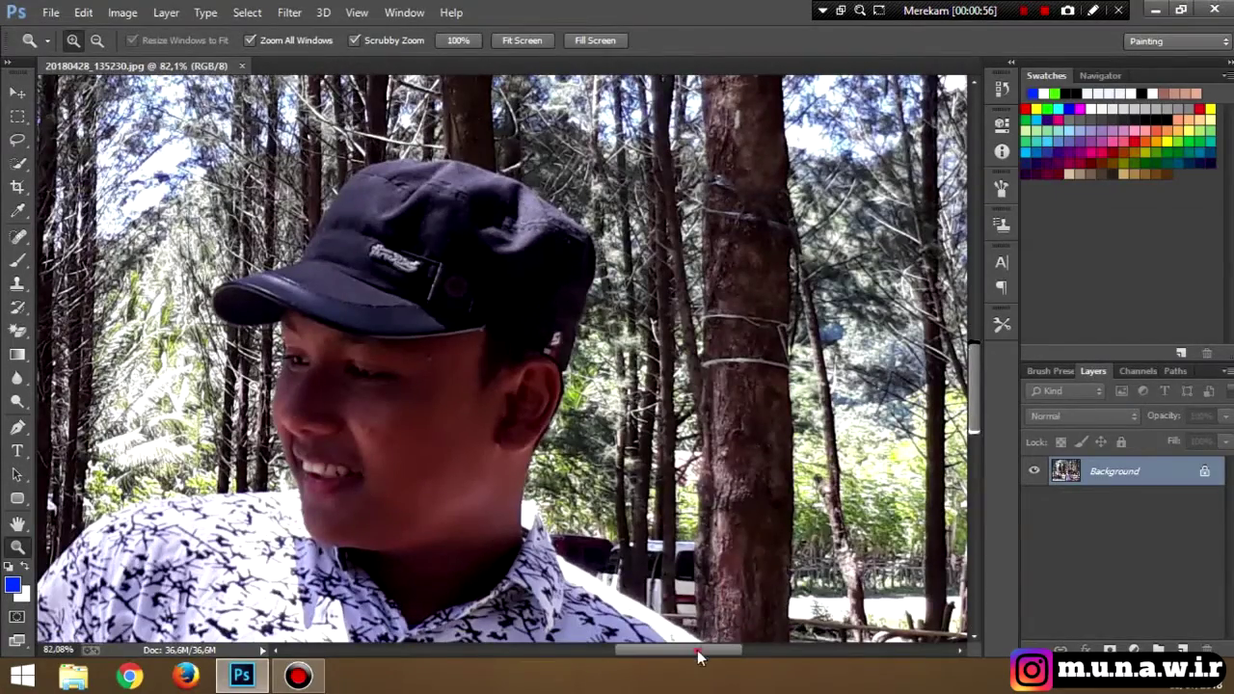
{"action": "left_click_drag", "start_coordinate": [697, 651], "coordinate": [673, 652]}
{"action": "scroll", "coordinate": [664, 222], "scroll_direction": "up", "scroll_amount": 1}
{"action": "left_click_drag", "start_coordinate": [502, 327], "coordinate": [539, 325]}
{"action": "left_click", "coordinate": [16, 427]}
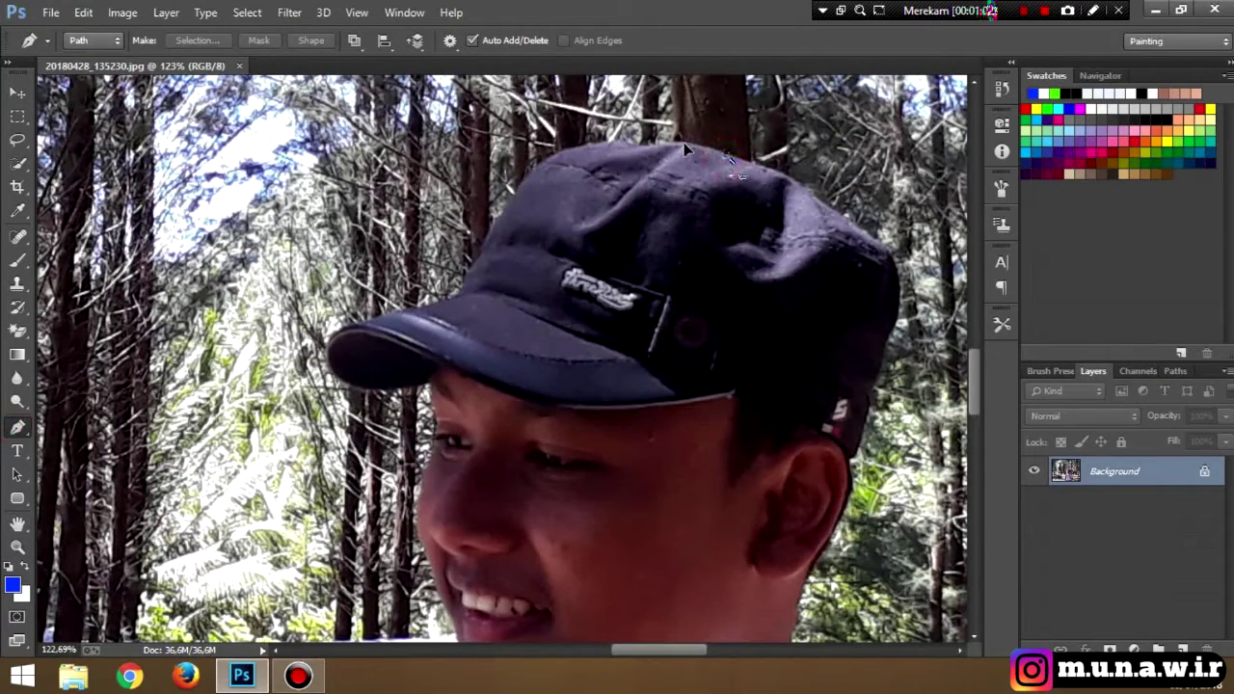
{"action": "left_click", "coordinate": [661, 152]}
{"action": "left_click_drag", "start_coordinate": [520, 196], "coordinate": [489, 241]}
{"action": "left_click_drag", "start_coordinate": [463, 291], "coordinate": [554, 280]}
- Continue the path along the upper edge and around the tip of the cap's visor
{"action": "left_click", "coordinate": [18, 546]}
{"action": "left_click", "coordinate": [18, 427]}
{"action": "left_click_drag", "start_coordinate": [404, 345], "coordinate": [347, 357]}
{"action": "left_click_drag", "start_coordinate": [202, 403], "coordinate": [188, 416]}
{"action": "left_click_drag", "start_coordinate": [184, 455], "coordinate": [198, 487]}
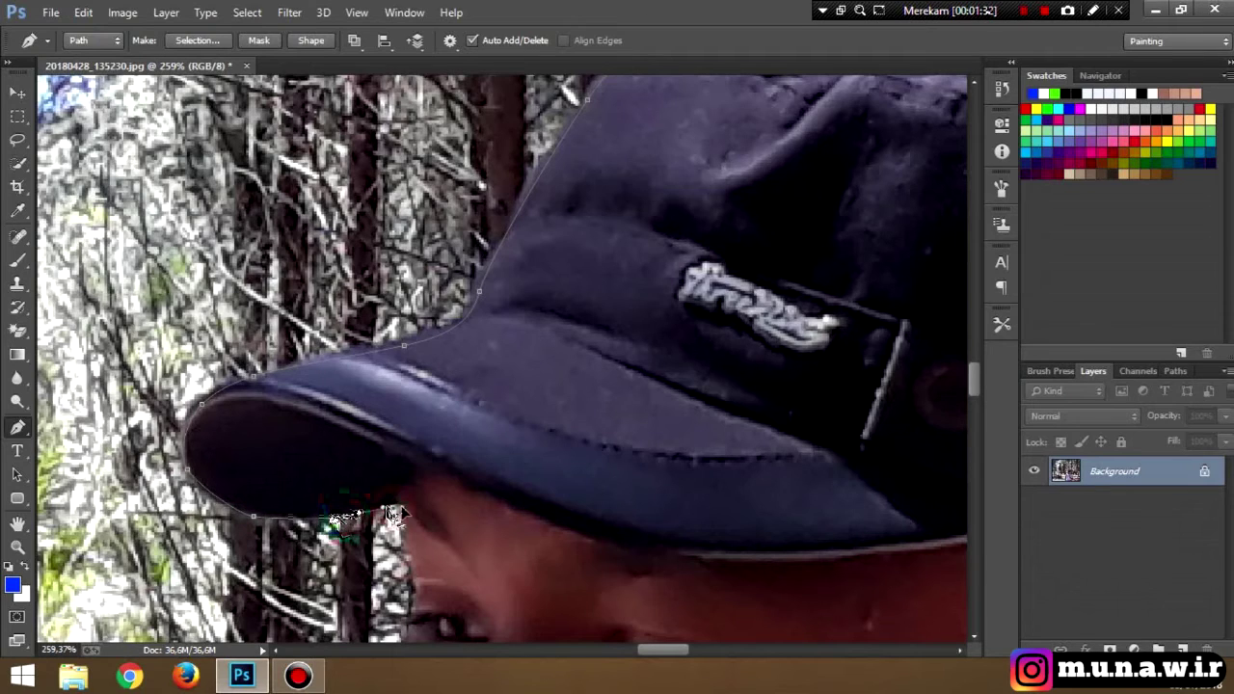
- Trace the path from beneath the visor down the face profile to where the chin meets the shoulder
{"action": "scroll", "coordinate": [393, 513], "scroll_direction": "down", "scroll_amount": 5}
{"action": "scroll", "coordinate": [410, 289], "scroll_direction": "down", "scroll_amount": 2}
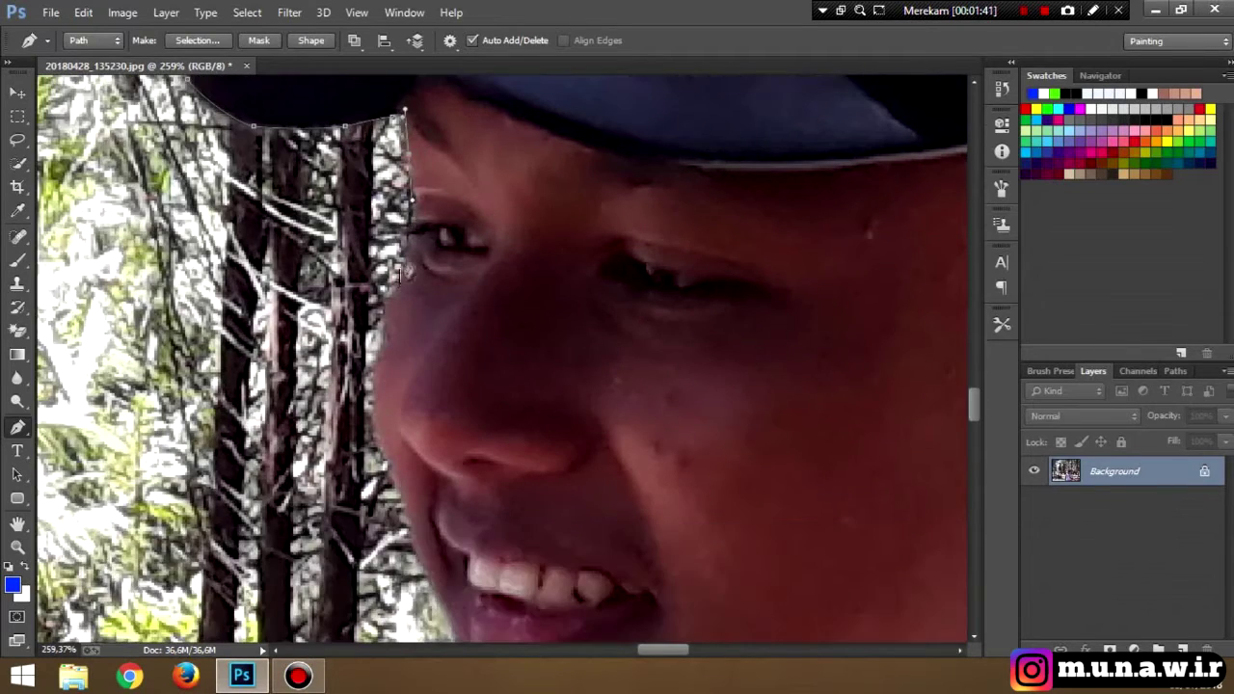
{"action": "scroll", "coordinate": [403, 251], "scroll_direction": "down", "scroll_amount": 3}
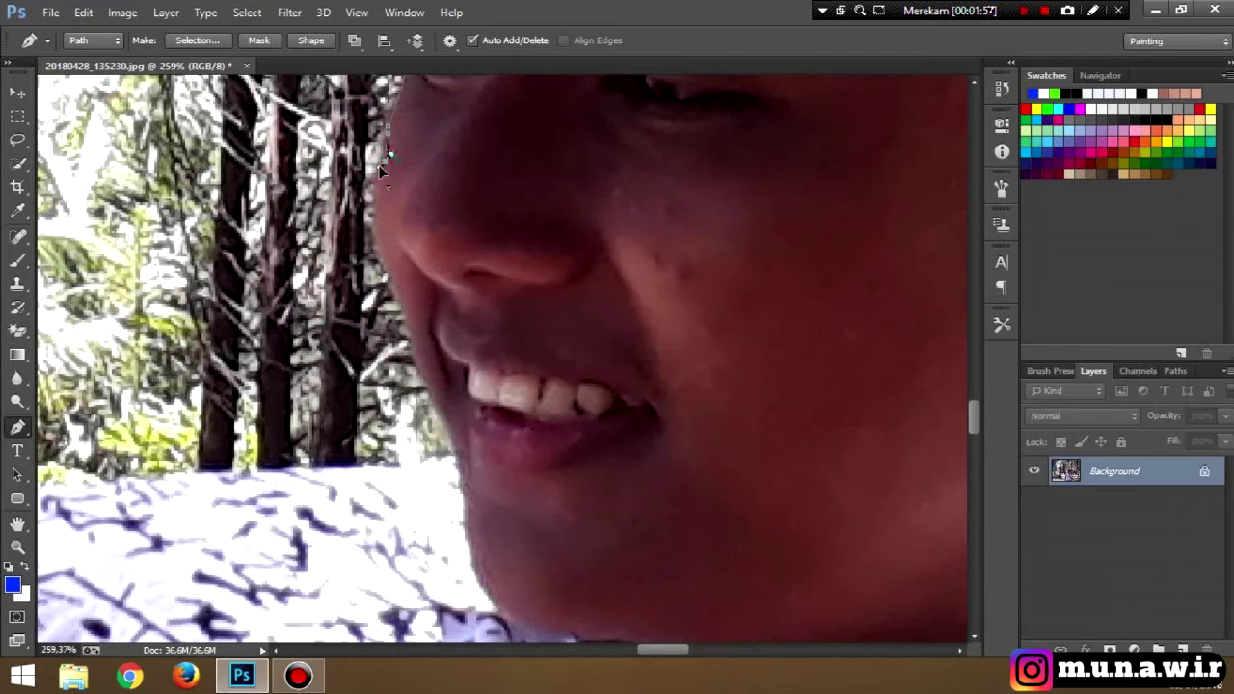
{"action": "scroll", "coordinate": [376, 202], "scroll_direction": "down", "scroll_amount": 4}
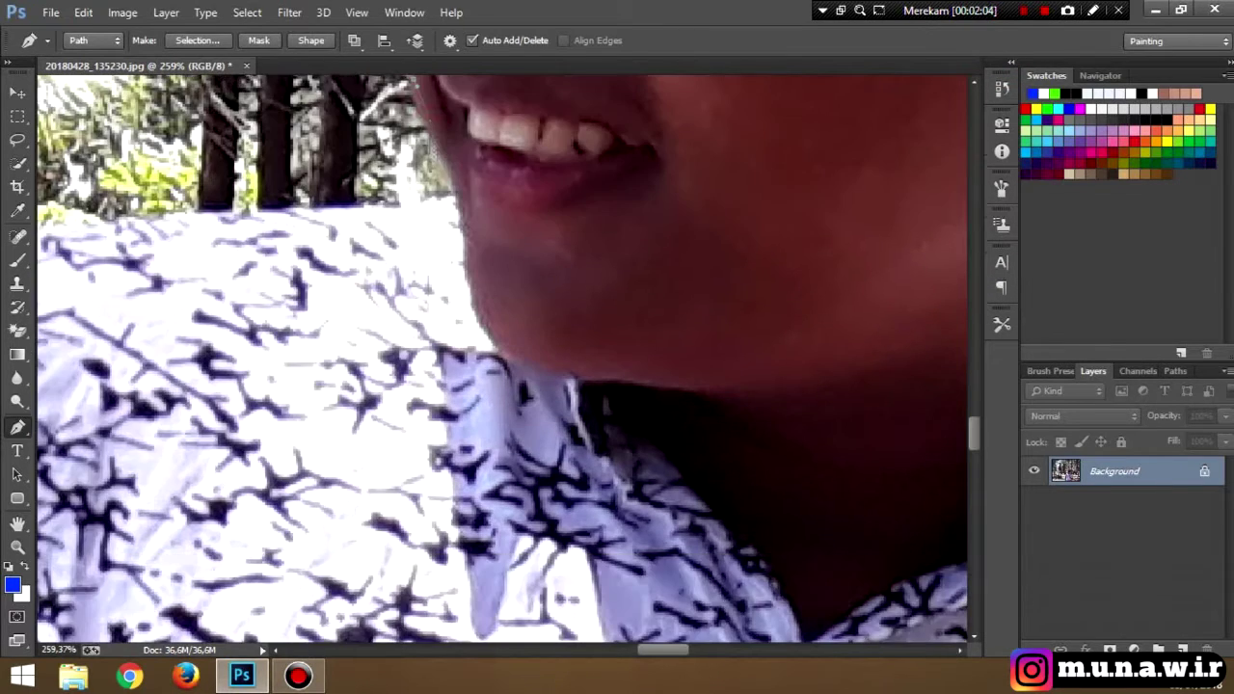
{"action": "left_click", "coordinate": [460, 178]}
- Extend the path over the left-hand shoulder in the photo and down the outer edge of the shirt sleeve
{"action": "left_click_drag", "start_coordinate": [461, 196], "coordinate": [411, 206]}
{"action": "left_click_drag", "start_coordinate": [280, 214], "coordinate": [220, 213]}
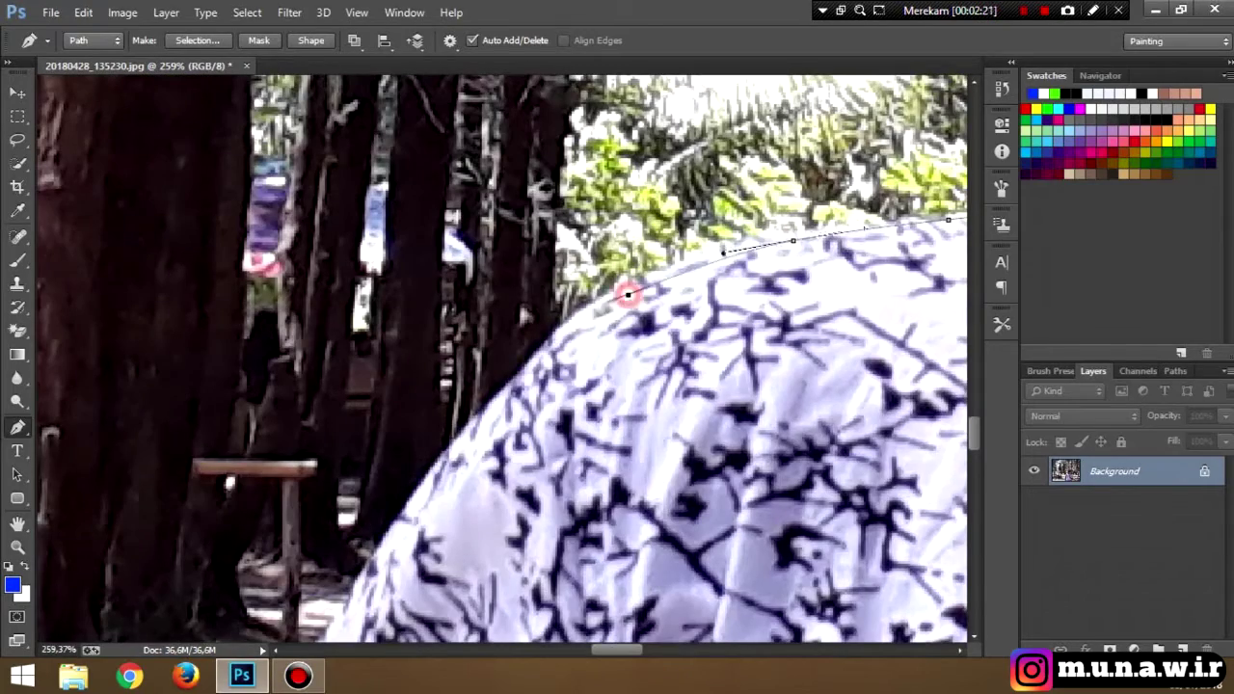
{"action": "left_click", "coordinate": [520, 383]}
{"action": "left_click", "coordinate": [461, 453]}
{"action": "scroll", "coordinate": [369, 386], "scroll_direction": "down", "scroll_amount": 3}
{"action": "left_click_drag", "start_coordinate": [368, 380], "coordinate": [344, 427]}
{"action": "scroll", "coordinate": [343, 424], "scroll_direction": "down", "scroll_amount": 1}
{"action": "left_click_drag", "start_coordinate": [293, 383], "coordinate": [265, 432]}
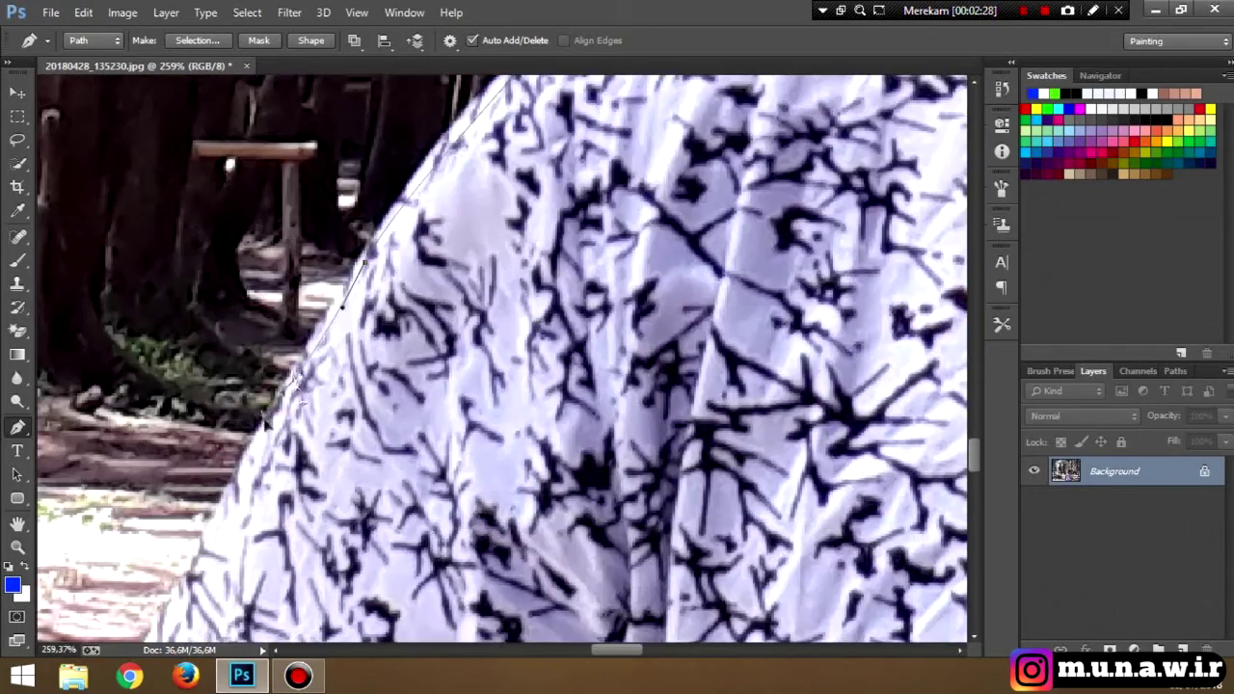
- Trace the lower part of the left-hand sleeve around its protruding corner to the cuff
{"action": "scroll", "coordinate": [261, 425], "scroll_direction": "down", "scroll_amount": 2}
{"action": "scroll", "coordinate": [164, 363], "scroll_direction": "down", "scroll_amount": 1}
{"action": "mouse_move", "coordinate": [205, 348]}
{"action": "left_mouse_down"}
{"action": "mouse_move", "coordinate": [193, 369]}
{"action": "mouse_move", "coordinate": [131, 386]}
{"action": "left_mouse_up"}
{"action": "scroll", "coordinate": [131, 382], "scroll_direction": "down", "scroll_amount": 1}
{"action": "mouse_move", "coordinate": [103, 338]}
{"action": "left_mouse_down"}
{"action": "mouse_move", "coordinate": [100, 355]}
{"action": "mouse_move", "coordinate": [133, 403]}
{"action": "left_mouse_up"}
{"action": "scroll", "coordinate": [171, 429], "scroll_direction": "down", "scroll_amount": 2}
{"action": "left_click_drag", "start_coordinate": [183, 247], "coordinate": [190, 281]}
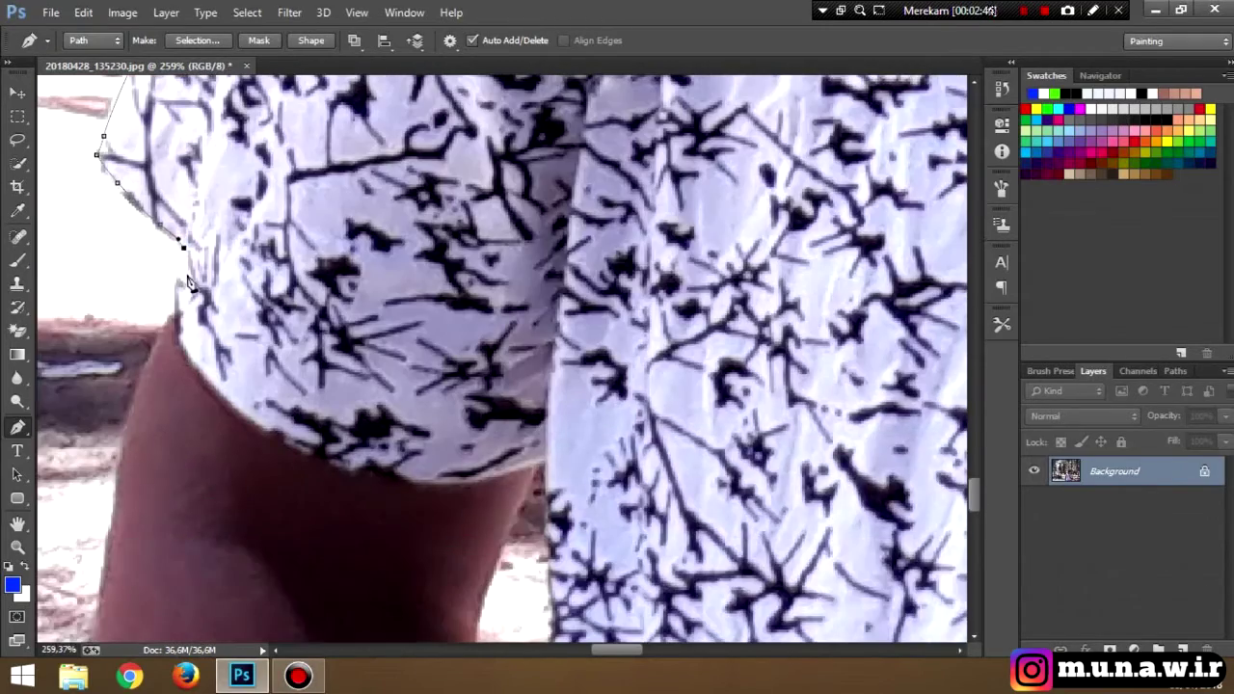
- Trace the outer edge of the left-hand arm from the cuff down to the photo's lower border
{"action": "scroll", "coordinate": [109, 270], "scroll_direction": "down", "scroll_amount": 5}
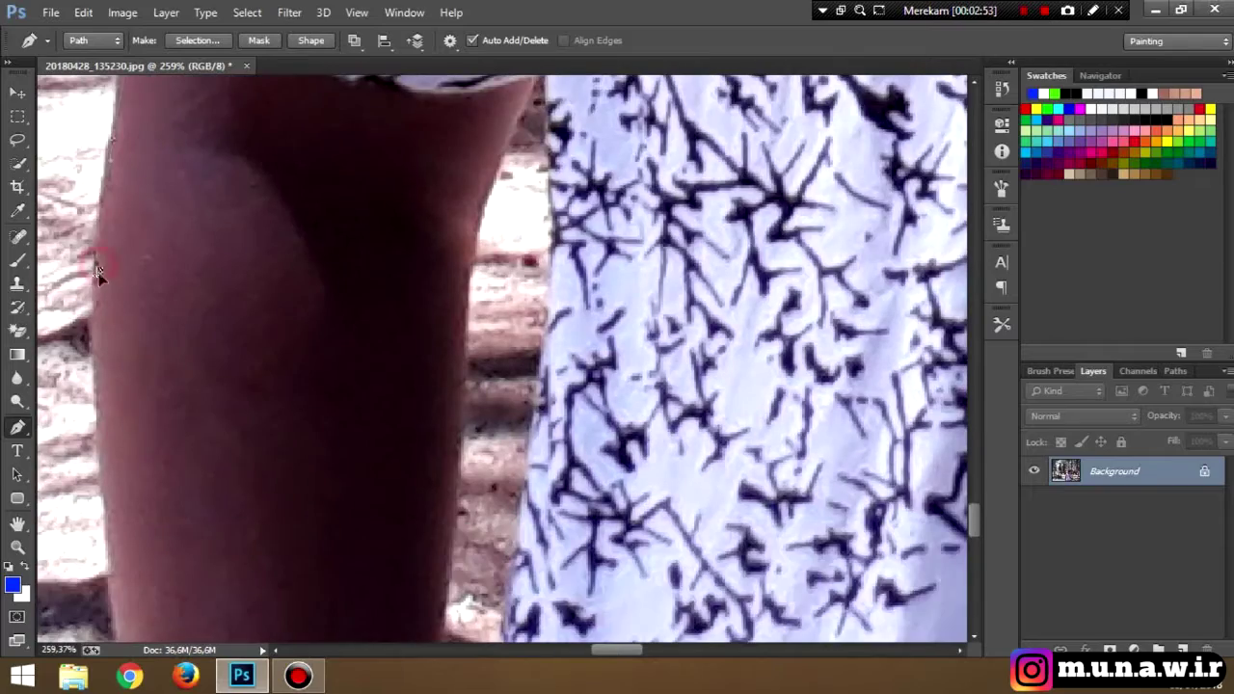
{"action": "scroll", "coordinate": [116, 299], "scroll_direction": "down", "scroll_amount": 5}
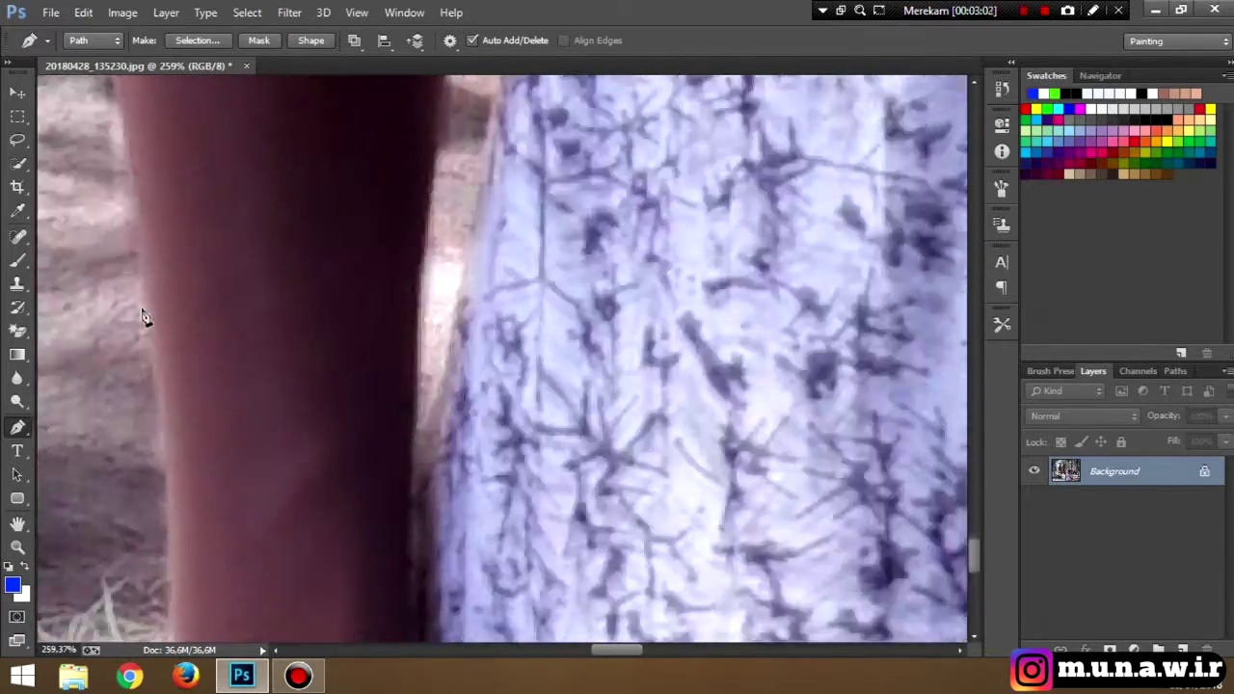
{"action": "scroll", "coordinate": [155, 321], "scroll_direction": "down", "scroll_amount": 4}
{"action": "scroll", "coordinate": [183, 356], "scroll_direction": "down", "scroll_amount": 5}
- Carry the path just below the photo's lower border across to the far side of the shirt
{"action": "left_click_drag", "start_coordinate": [337, 426], "coordinate": [396, 429]}
{"action": "left_click_drag", "start_coordinate": [430, 432], "coordinate": [499, 437]}
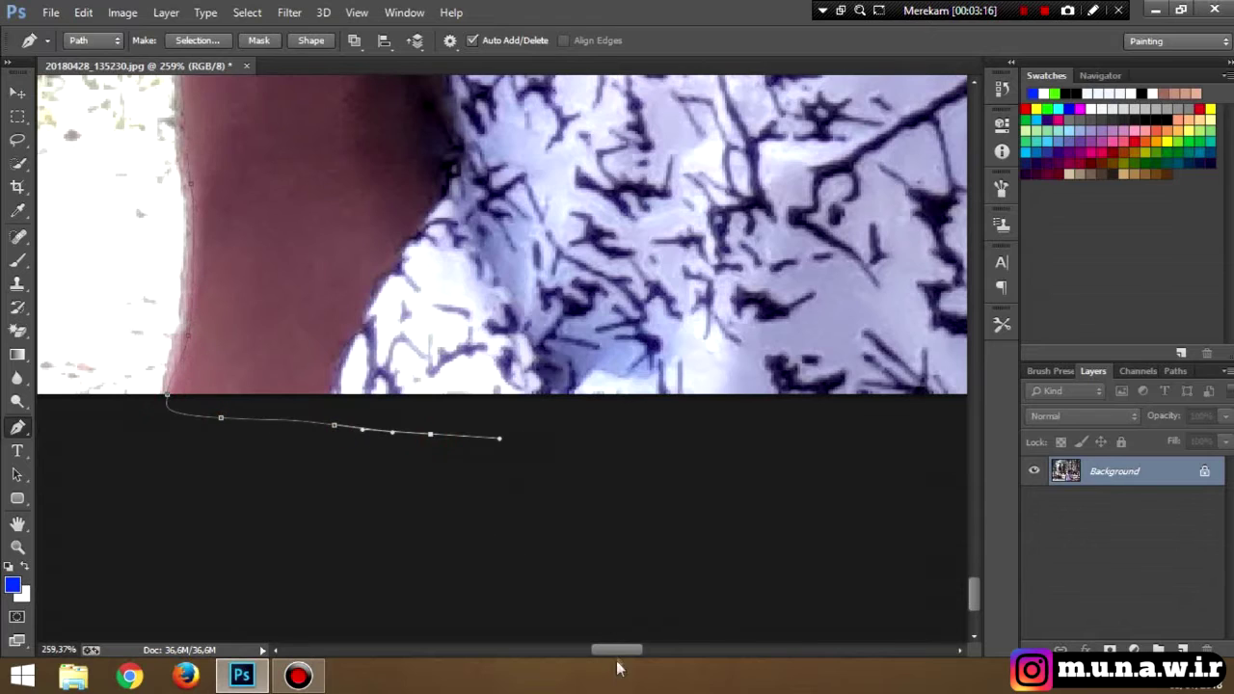
{"action": "left_click_drag", "start_coordinate": [618, 650], "coordinate": [720, 650]}
{"action": "left_click_drag", "start_coordinate": [595, 416], "coordinate": [600, 416]}
{"action": "left_click", "coordinate": [1011, 62]}
{"action": "left_click", "coordinate": [799, 274]}
{"action": "left_click", "coordinate": [1011, 62]}
- Trace the right-hand side of the shirt's body upward to the gap under the sleeve
{"action": "scroll", "coordinate": [480, 291], "scroll_direction": "up", "scroll_amount": 2}
{"action": "left_click_drag", "start_coordinate": [469, 286], "coordinate": [464, 261]}
{"action": "scroll", "coordinate": [463, 265], "scroll_direction": "up", "scroll_amount": 2}
{"action": "mouse_move", "coordinate": [456, 272]}
{"action": "left_mouse_down"}
{"action": "mouse_move", "coordinate": [456, 258]}
{"action": "mouse_move", "coordinate": [506, 238]}
{"action": "mouse_move", "coordinate": [512, 205]}
{"action": "mouse_move", "coordinate": [450, 255]}
{"action": "left_mouse_up"}
{"action": "scroll", "coordinate": [460, 265], "scroll_direction": "up", "scroll_amount": 1}
{"action": "scroll", "coordinate": [473, 252], "scroll_direction": "up", "scroll_amount": 2}
{"action": "scroll", "coordinate": [490, 252], "scroll_direction": "up", "scroll_amount": 2}
{"action": "scroll", "coordinate": [499, 252], "scroll_direction": "up", "scroll_amount": 2}
{"action": "scroll", "coordinate": [507, 252], "scroll_direction": "up", "scroll_amount": 2}
{"action": "scroll", "coordinate": [511, 233], "scroll_direction": "up", "scroll_amount": 2}
{"action": "scroll", "coordinate": [510, 227], "scroll_direction": "up", "scroll_amount": 2}
{"action": "scroll", "coordinate": [489, 236], "scroll_direction": "up", "scroll_amount": 2}
{"action": "scroll", "coordinate": [468, 253], "scroll_direction": "up", "scroll_amount": 2}
{"action": "left_click_drag", "start_coordinate": [454, 241], "coordinate": [504, 180]}
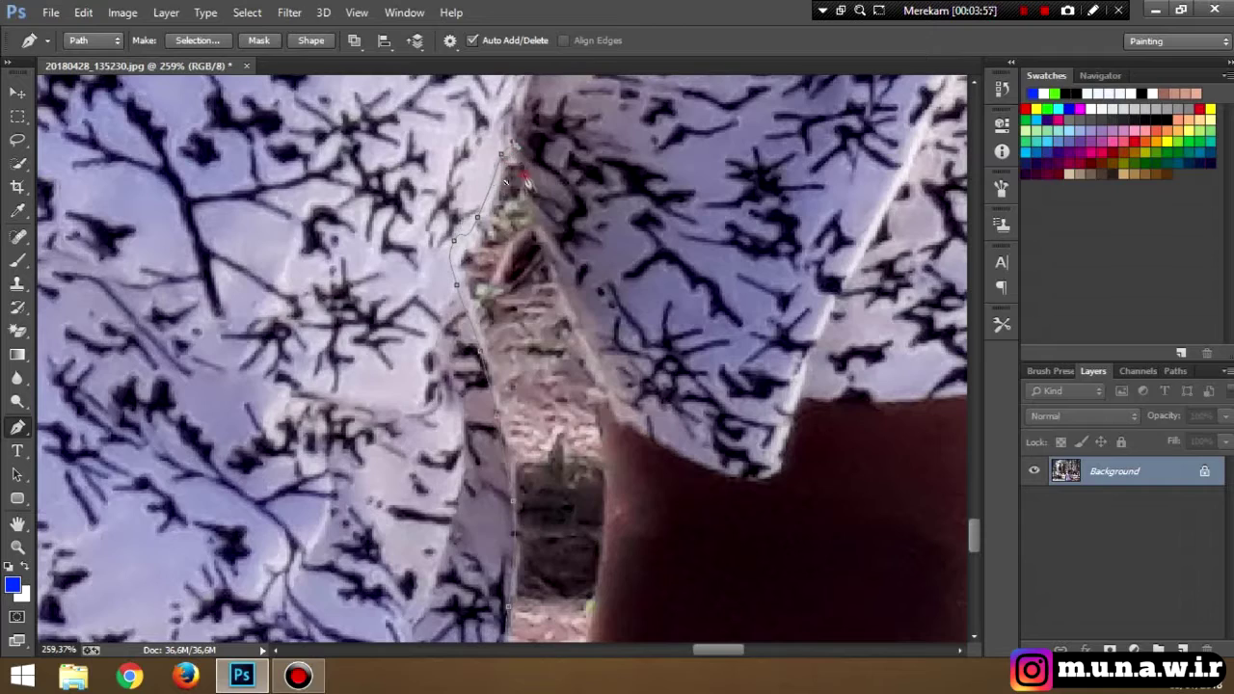
- Trace the inner edge of the right-hand arm downward and pass below the photo's border to its outer edge
{"action": "scroll", "coordinate": [605, 424], "scroll_direction": "down", "scroll_amount": 10}
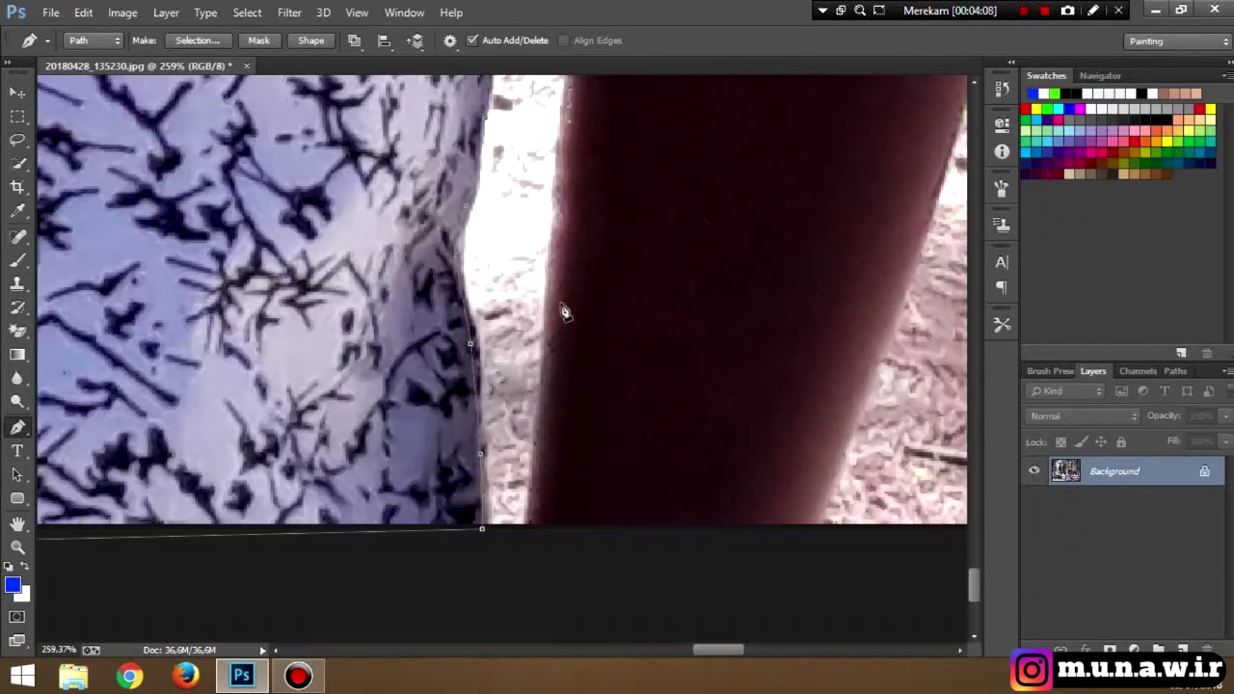
{"action": "left_click", "coordinate": [559, 304]}
{"action": "scroll", "coordinate": [557, 328], "scroll_direction": "down", "scroll_amount": 2}
{"action": "left_click", "coordinate": [548, 360]}
{"action": "left_click", "coordinate": [543, 397]}
{"action": "left_click", "coordinate": [718, 439]}
{"action": "left_click", "coordinate": [813, 411]}
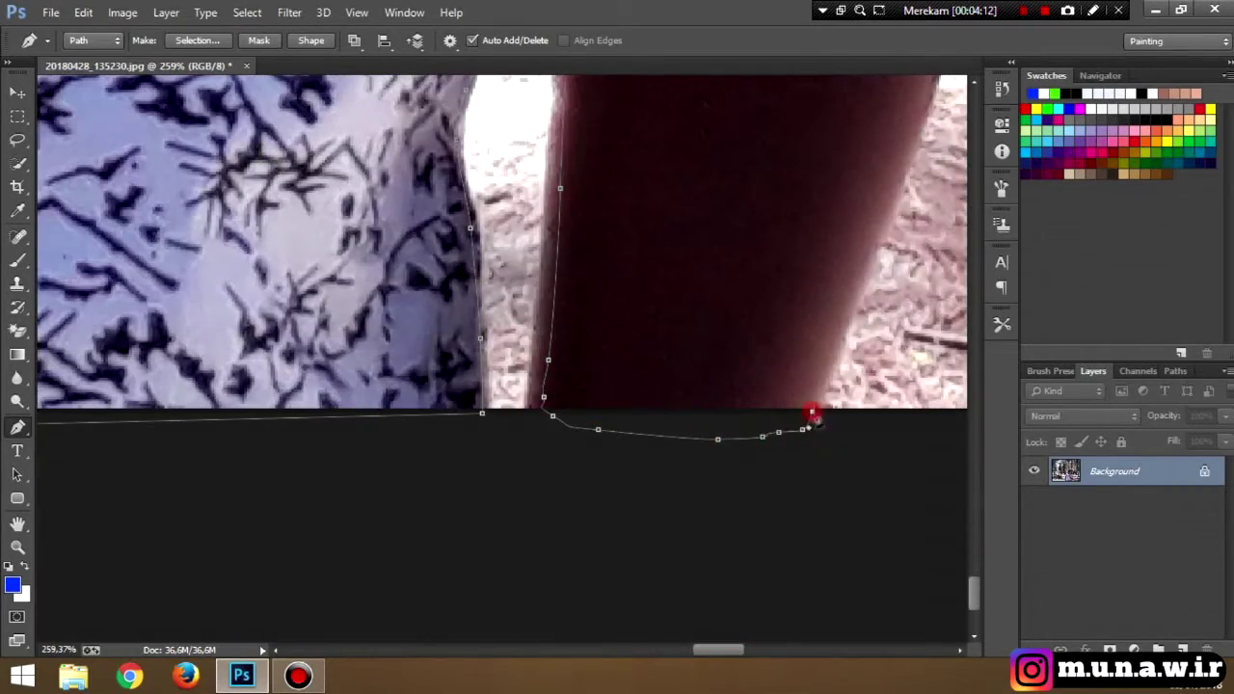
- Trace the outer edge of the right-hand arm upward to the sleeve cuff
{"action": "scroll", "coordinate": [831, 337], "scroll_direction": "up", "scroll_amount": 2}
{"action": "left_click", "coordinate": [859, 377]}
{"action": "left_click", "coordinate": [896, 283]}
{"action": "scroll", "coordinate": [895, 289], "scroll_direction": "up", "scroll_amount": 1}
{"action": "left_click_drag", "start_coordinate": [717, 650], "coordinate": [744, 650]}
{"action": "left_click_drag", "start_coordinate": [496, 227], "coordinate": [537, 206]}
{"action": "scroll", "coordinate": [503, 227], "scroll_direction": "up", "scroll_amount": 2}
{"action": "scroll", "coordinate": [541, 222], "scroll_direction": "up", "scroll_amount": 1}
{"action": "left_click", "coordinate": [553, 196]}
{"action": "scroll", "coordinate": [554, 197], "scroll_direction": "up", "scroll_amount": 3}
{"action": "left_click", "coordinate": [566, 203]}
{"action": "scroll", "coordinate": [567, 193], "scroll_direction": "up", "scroll_amount": 1}
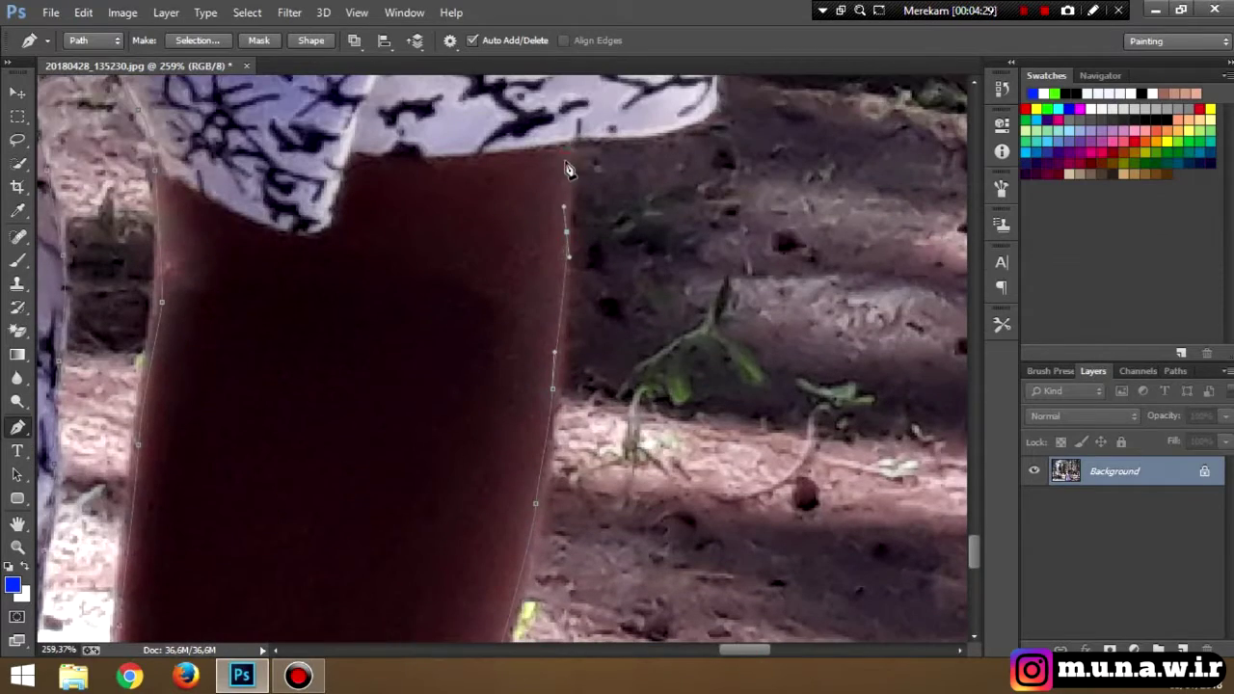
- Continue the path along the right-hand sleeve cuff, around its corner and up the sleeve's outer edge
{"action": "left_click", "coordinate": [703, 114]}
{"action": "scroll", "coordinate": [707, 117], "scroll_direction": "up", "scroll_amount": 1}
{"action": "left_click", "coordinate": [713, 128]}
{"action": "scroll", "coordinate": [713, 129], "scroll_direction": "up", "scroll_amount": 3}
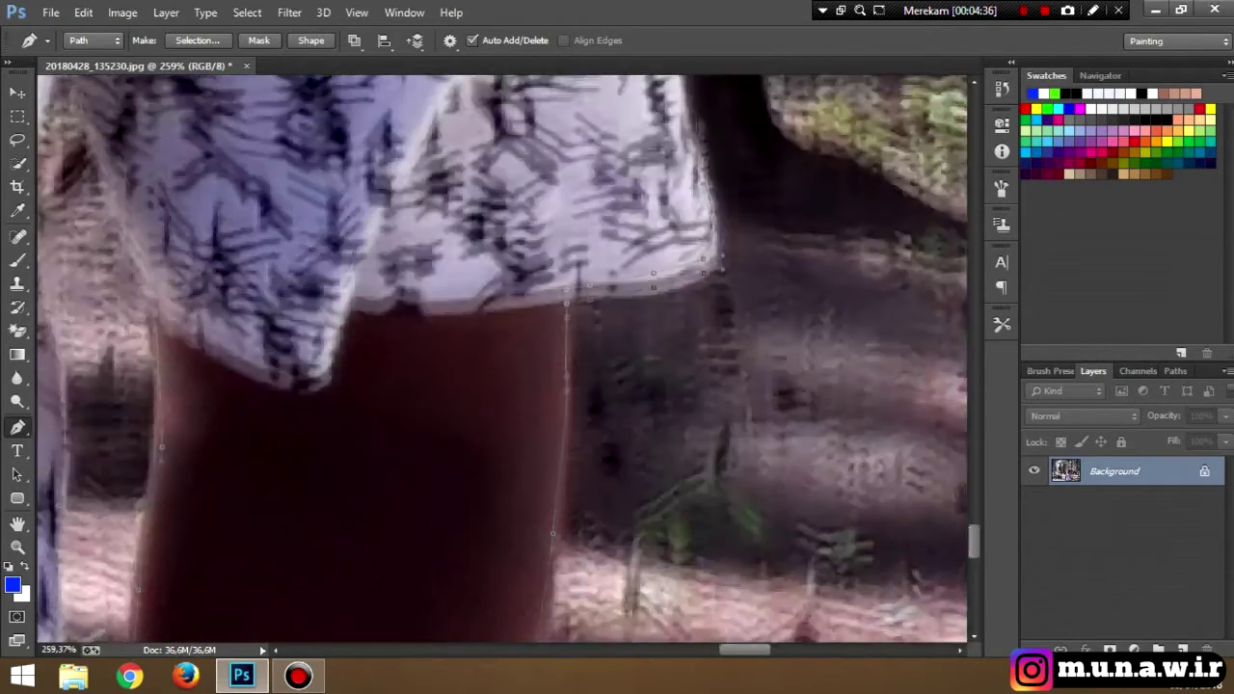
{"action": "left_click", "coordinate": [670, 142]}
{"action": "scroll", "coordinate": [668, 141], "scroll_direction": "up", "scroll_amount": 2}
{"action": "left_click", "coordinate": [634, 121]}
{"action": "scroll", "coordinate": [617, 114], "scroll_direction": "up", "scroll_amount": 4}
{"action": "left_click", "coordinate": [565, 97]}
{"action": "scroll", "coordinate": [563, 96], "scroll_direction": "up", "scroll_amount": 3}
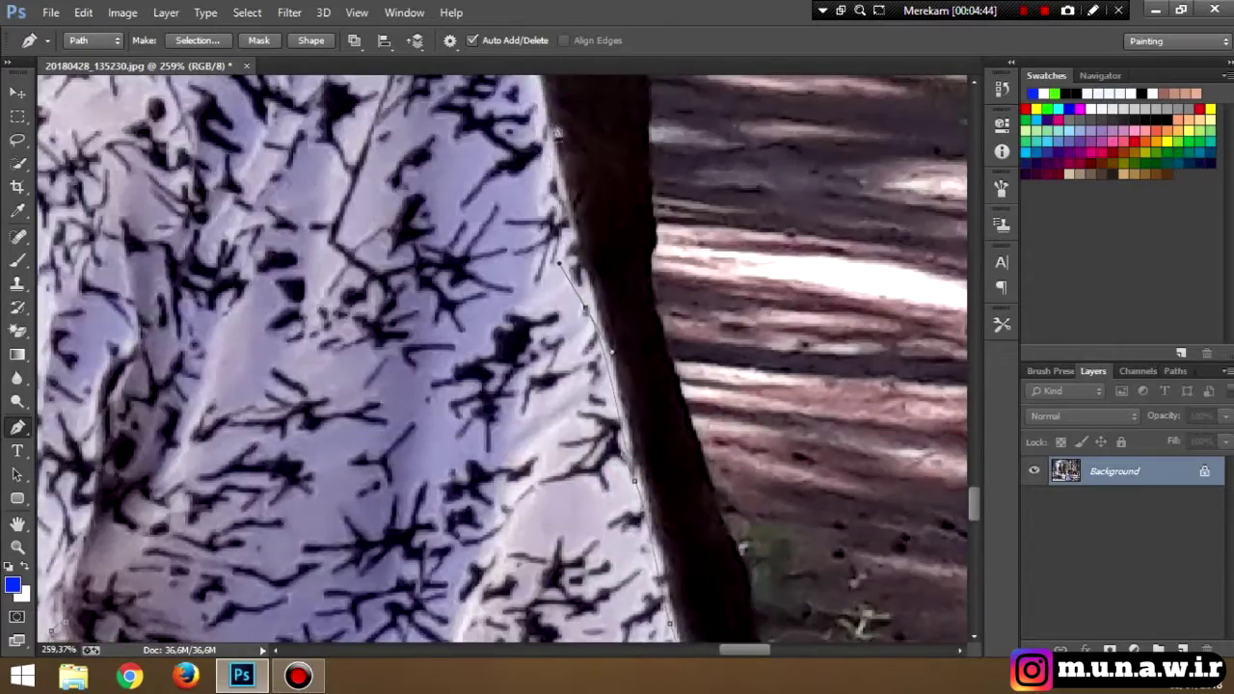
{"action": "left_click", "coordinate": [537, 95]}
- Trace the upper sleeve and right-hand shoulder up to the base of the shirt collar
{"action": "scroll", "coordinate": [535, 106], "scroll_direction": "up", "scroll_amount": 7}
{"action": "scroll", "coordinate": [477, 156], "scroll_direction": "up", "scroll_amount": 3}
{"action": "left_click_drag", "start_coordinate": [416, 214], "coordinate": [394, 186]}
{"action": "scroll", "coordinate": [395, 188], "scroll_direction": "up", "scroll_amount": 3}
{"action": "left_click_drag", "start_coordinate": [191, 198], "coordinate": [153, 173]}
{"action": "scroll", "coordinate": [153, 173], "scroll_direction": "left", "scroll_amount": 5}
{"action": "scroll", "coordinate": [289, 207], "scroll_direction": "up", "scroll_amount": 4}
{"action": "left_click_drag", "start_coordinate": [298, 216], "coordinate": [287, 208]}
{"action": "scroll", "coordinate": [287, 209], "scroll_direction": "up", "scroll_amount": 3}
{"action": "left_click_drag", "start_coordinate": [195, 244], "coordinate": [162, 224]}
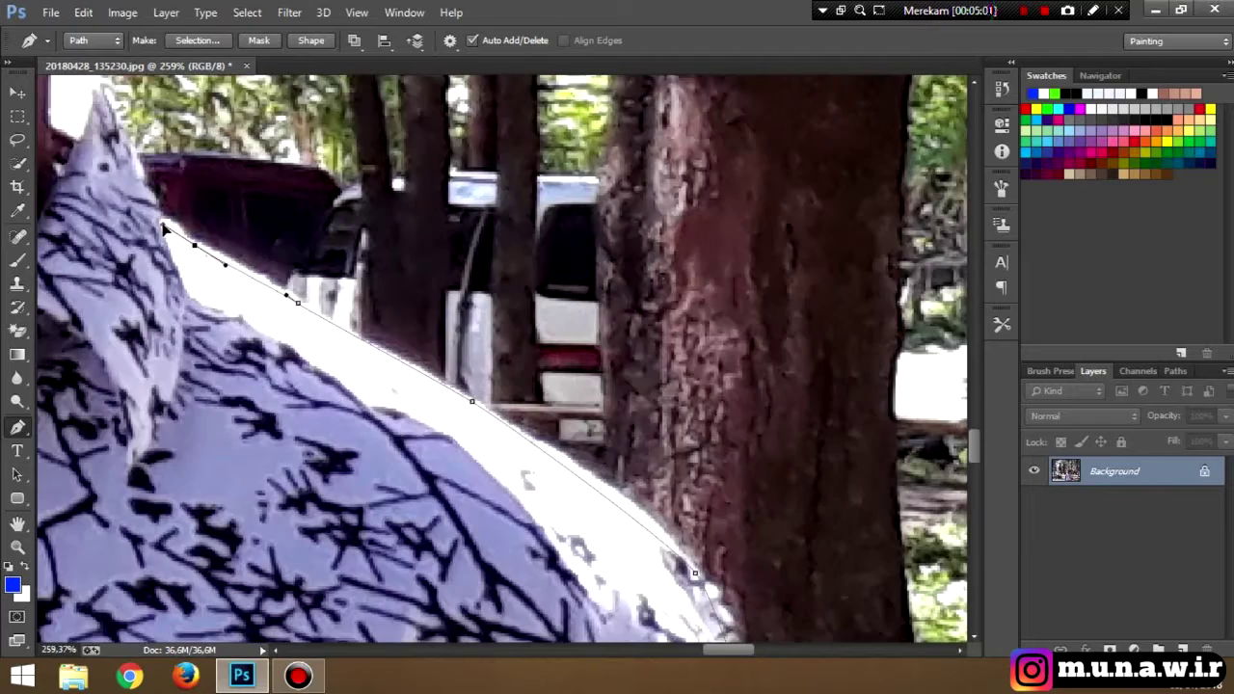
- Trace the path around the collar tip to the side of the neck
{"action": "scroll", "coordinate": [135, 166], "scroll_direction": "up", "scroll_amount": 4}
{"action": "scroll", "coordinate": [135, 166], "scroll_direction": "left", "scroll_amount": 10}
{"action": "scroll", "coordinate": [638, 385], "scroll_direction": "up", "scroll_amount": 6}
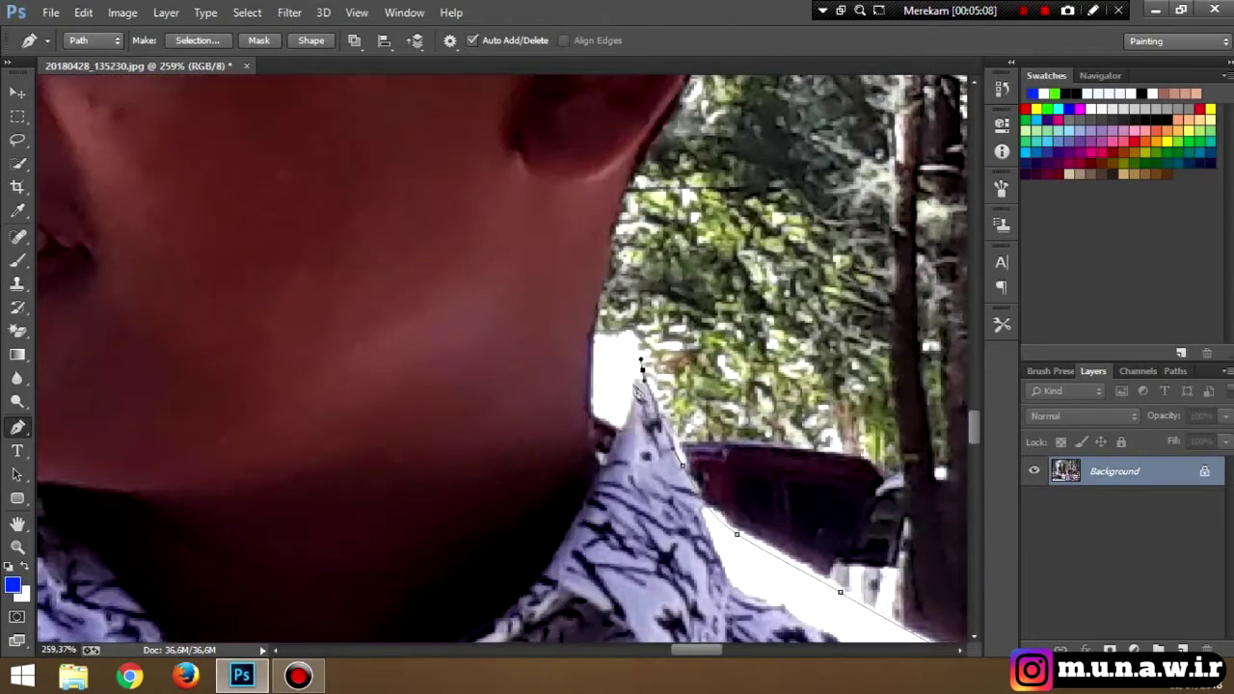
{"action": "left_click", "coordinate": [1011, 62]}
{"action": "left_click", "coordinate": [829, 273]}
{"action": "left_click", "coordinate": [1011, 62]}
{"action": "mouse_move", "coordinate": [628, 334]}
{"action": "left_mouse_down"}
{"action": "mouse_move", "coordinate": [614, 335]}
{"action": "mouse_move", "coordinate": [621, 302]}
{"action": "mouse_move", "coordinate": [654, 293]}
{"action": "mouse_move", "coordinate": [682, 304]}
{"action": "mouse_move", "coordinate": [699, 272]}
{"action": "left_mouse_up"}
{"action": "left_click", "coordinate": [597, 334]}
- Trace the path up the side of the neck and around the ear to the cap
{"action": "scroll", "coordinate": [597, 345], "scroll_direction": "up", "scroll_amount": 1}
{"action": "scroll", "coordinate": [607, 274], "scroll_direction": "up", "scroll_amount": 3}
{"action": "scroll", "coordinate": [622, 301], "scroll_direction": "up", "scroll_amount": 2}
{"action": "scroll", "coordinate": [654, 295], "scroll_direction": "up", "scroll_amount": 2}
{"action": "scroll", "coordinate": [705, 271], "scroll_direction": "up", "scroll_amount": 1}
{"action": "left_click", "coordinate": [717, 259]}
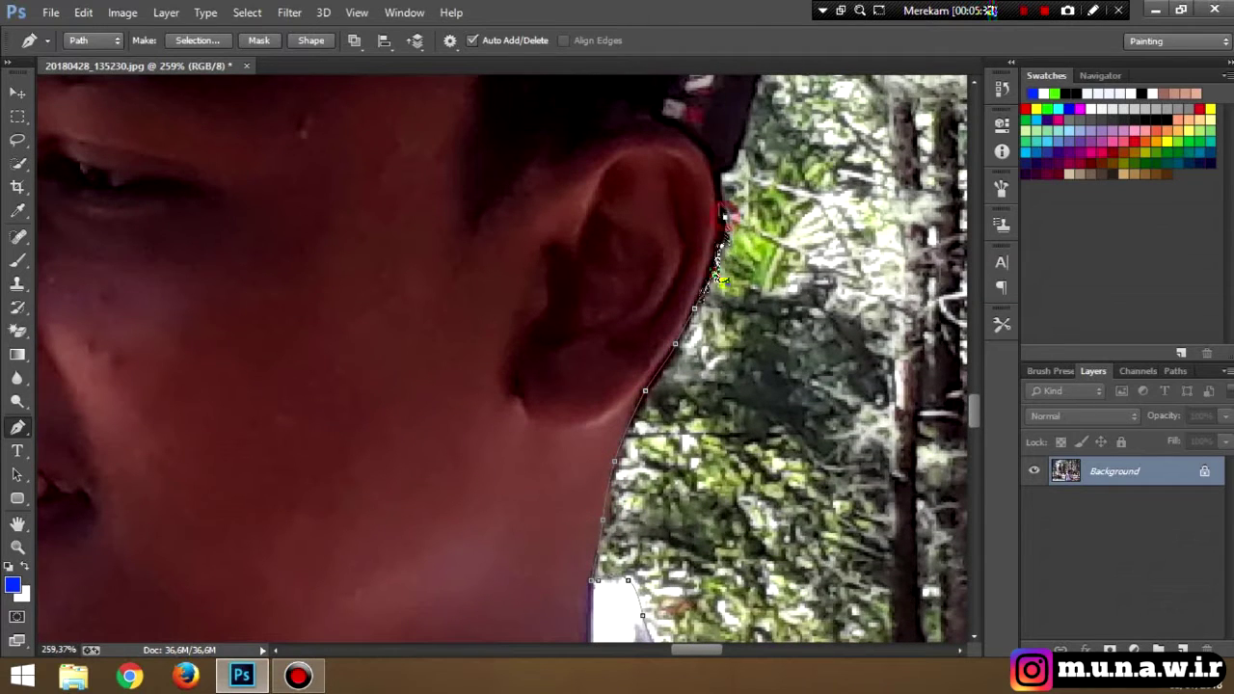
{"action": "left_click", "coordinate": [717, 173]}
- Trace the back and top of the cap to the path's starting point, closing the man's outline
{"action": "scroll", "coordinate": [719, 177], "scroll_direction": "up", "scroll_amount": 3}
{"action": "scroll", "coordinate": [741, 206], "scroll_direction": "up", "scroll_amount": 3}
{"action": "mouse_move", "coordinate": [737, 214]}
{"action": "left_mouse_down"}
{"action": "mouse_move", "coordinate": [741, 205]}
{"action": "mouse_move", "coordinate": [756, 226]}
{"action": "mouse_move", "coordinate": [826, 190]}
{"action": "mouse_move", "coordinate": [781, 183]}
{"action": "mouse_move", "coordinate": [722, 136]}
{"action": "left_mouse_up"}
{"action": "scroll", "coordinate": [758, 228], "scroll_direction": "up", "scroll_amount": 2}
{"action": "scroll", "coordinate": [785, 220], "scroll_direction": "up", "scroll_amount": 3}
{"action": "scroll", "coordinate": [812, 208], "scroll_direction": "up", "scroll_amount": 2}
{"action": "scroll", "coordinate": [824, 191], "scroll_direction": "up", "scroll_amount": 3}
{"action": "scroll", "coordinate": [719, 137], "scroll_direction": "up", "scroll_amount": 4}
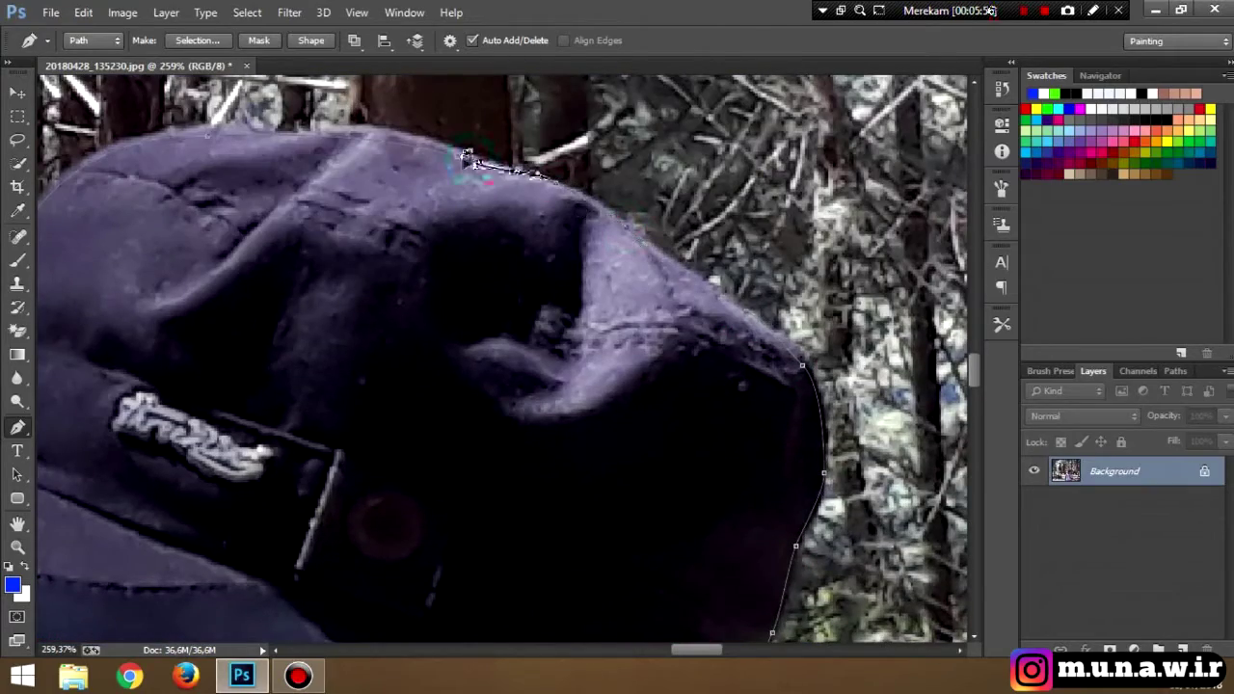
- Start a second Pen path at the left-hand armpit and trace the arm's inner edge down the gap beside the shirt
{"action": "left_click", "coordinate": [17, 546]}
{"action": "left_click_drag", "start_coordinate": [521, 338], "coordinate": [385, 405]}
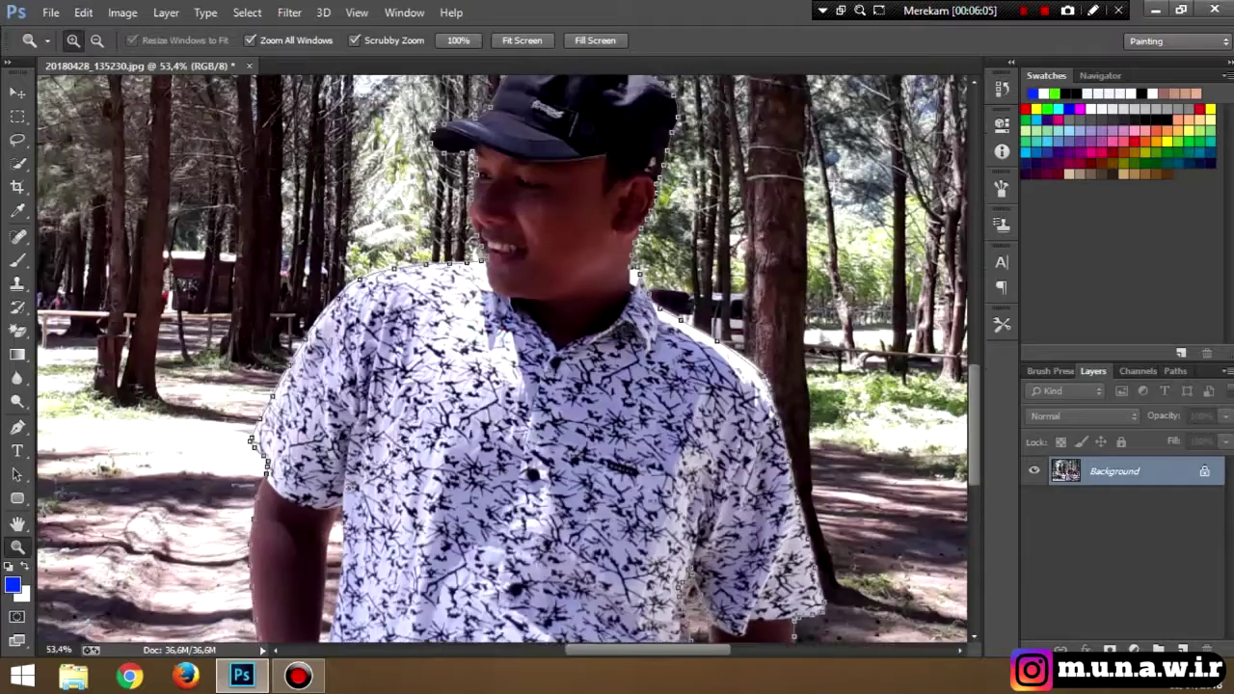
{"action": "left_click_drag", "start_coordinate": [289, 433], "coordinate": [353, 447]}
{"action": "left_click", "coordinate": [18, 427]}
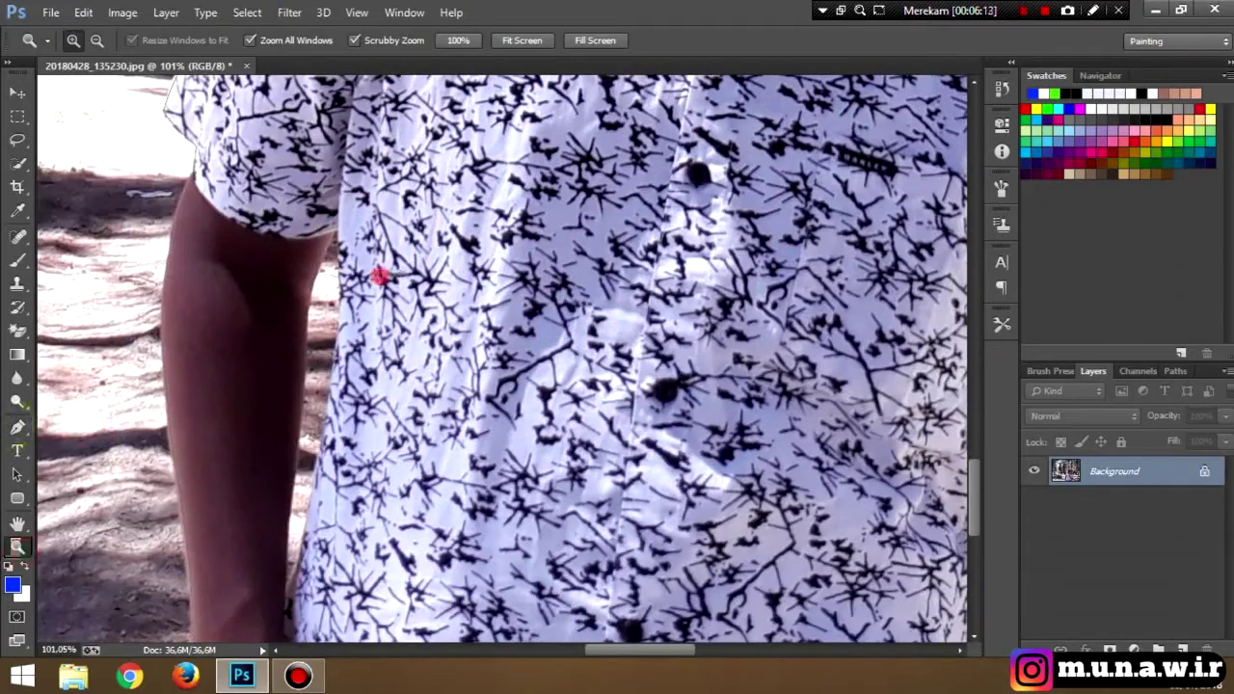
{"action": "left_click", "coordinate": [19, 424]}
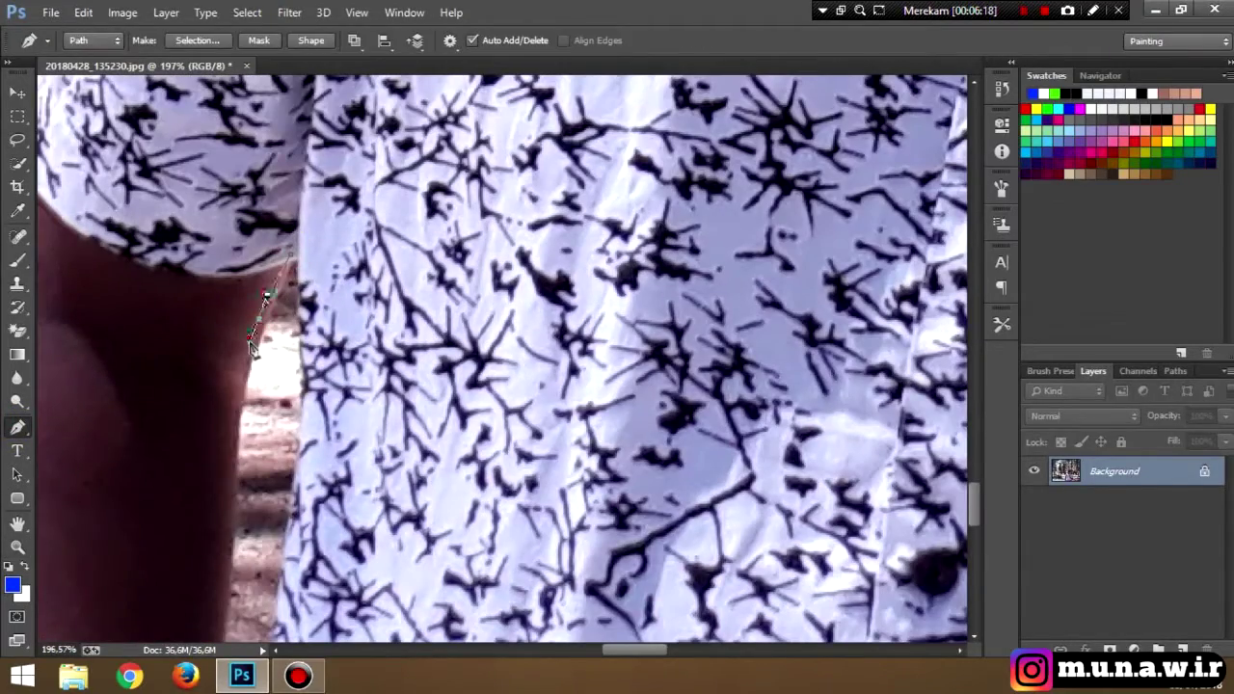
{"action": "scroll", "coordinate": [250, 345], "scroll_direction": "down", "scroll_amount": 1}
{"action": "mouse_move", "coordinate": [241, 333]}
{"action": "left_mouse_down"}
{"action": "mouse_move", "coordinate": [236, 361]}
{"action": "mouse_move", "coordinate": [197, 389]}
{"action": "left_mouse_up"}
{"action": "scroll", "coordinate": [235, 360], "scroll_direction": "down", "scroll_amount": 3}
{"action": "left_click", "coordinate": [222, 349]}
{"action": "scroll", "coordinate": [224, 354], "scroll_direction": "down", "scroll_amount": 3}
{"action": "left_click_drag", "start_coordinate": [246, 324], "coordinate": [248, 316]}
- Trace the shirt's side edge back up to the armpit, closing the outline of the gap
{"action": "scroll", "coordinate": [266, 236], "scroll_direction": "up", "scroll_amount": 4}
{"action": "left_click", "coordinate": [286, 270]}
{"action": "left_click_drag", "start_coordinate": [302, 157], "coordinate": [308, 136]}
{"action": "scroll", "coordinate": [306, 139], "scroll_direction": "up", "scroll_amount": 2}
{"action": "left_click", "coordinate": [307, 145]}
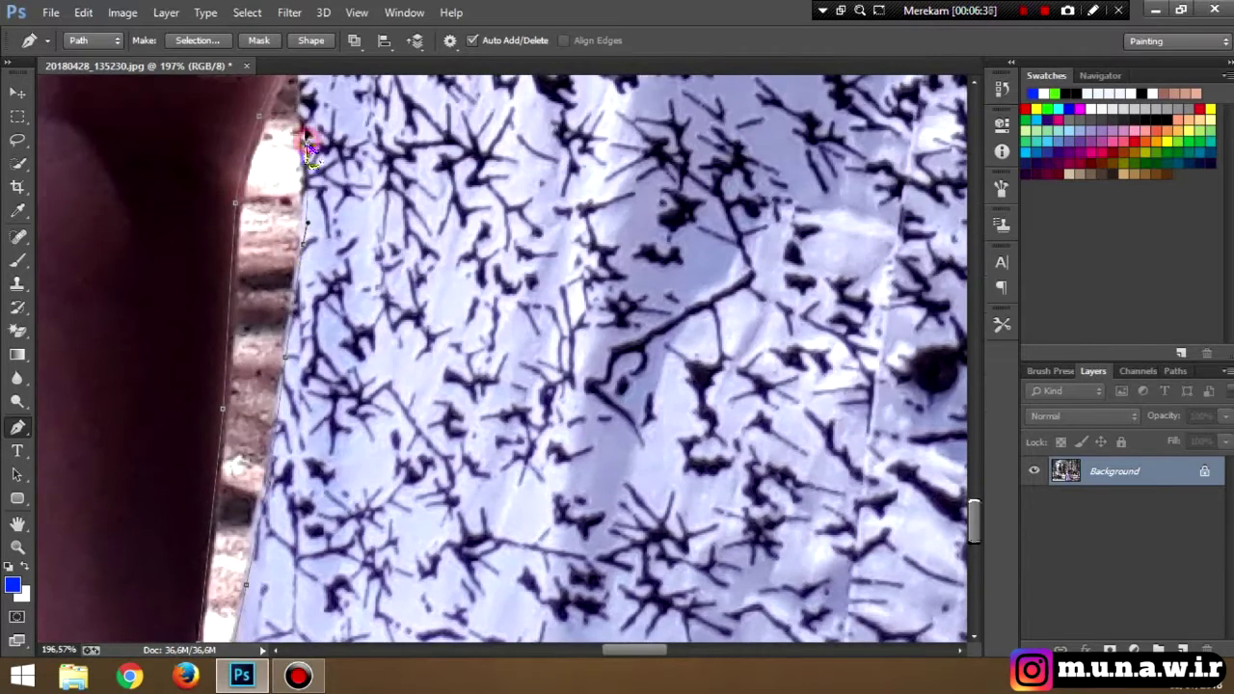
{"action": "scroll", "coordinate": [306, 145], "scroll_direction": "up", "scroll_amount": 2}
{"action": "left_click", "coordinate": [301, 138]}
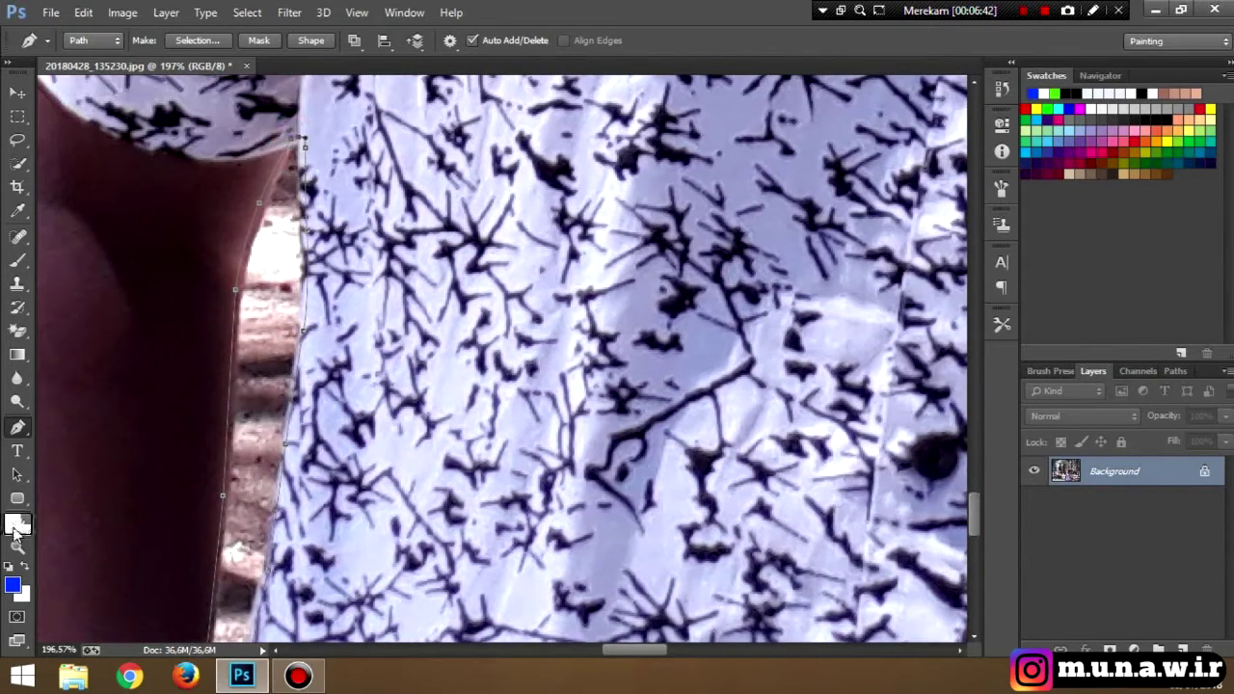
- Convert the man's closed Pen paths into a selection and copy the selected area onto a new layer
{"action": "left_click_drag", "start_coordinate": [17, 427], "coordinate": [14, 525]}
{"action": "left_click", "coordinate": [19, 547]}
{"action": "left_click_drag", "start_coordinate": [514, 311], "coordinate": [347, 315]}
{"action": "left_click", "coordinate": [18, 427]}
{"action": "right_click", "coordinate": [577, 299]}
{"action": "left_click", "coordinate": [666, 305]}
{"action": "left_click", "coordinate": [720, 181]}
{"action": "key", "text": "ctrl+j"}
{"action": "left_click", "coordinate": [18, 546]}
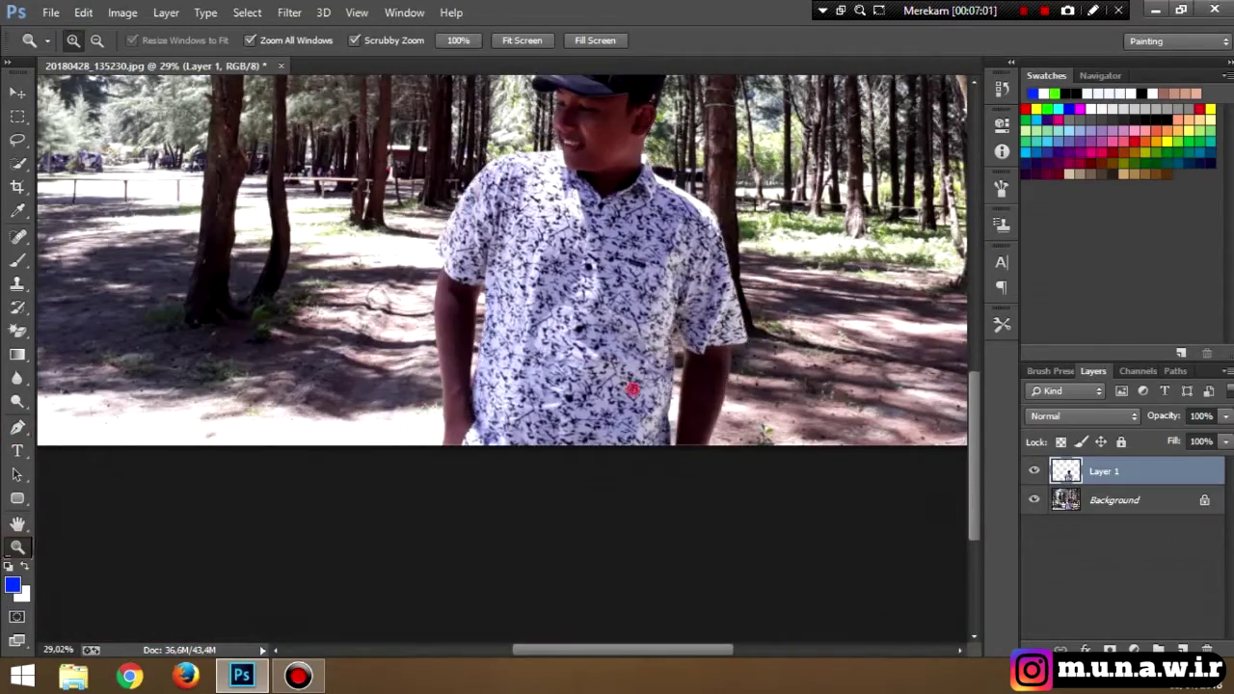
{"action": "left_click_drag", "start_coordinate": [631, 388], "coordinate": [586, 389]}
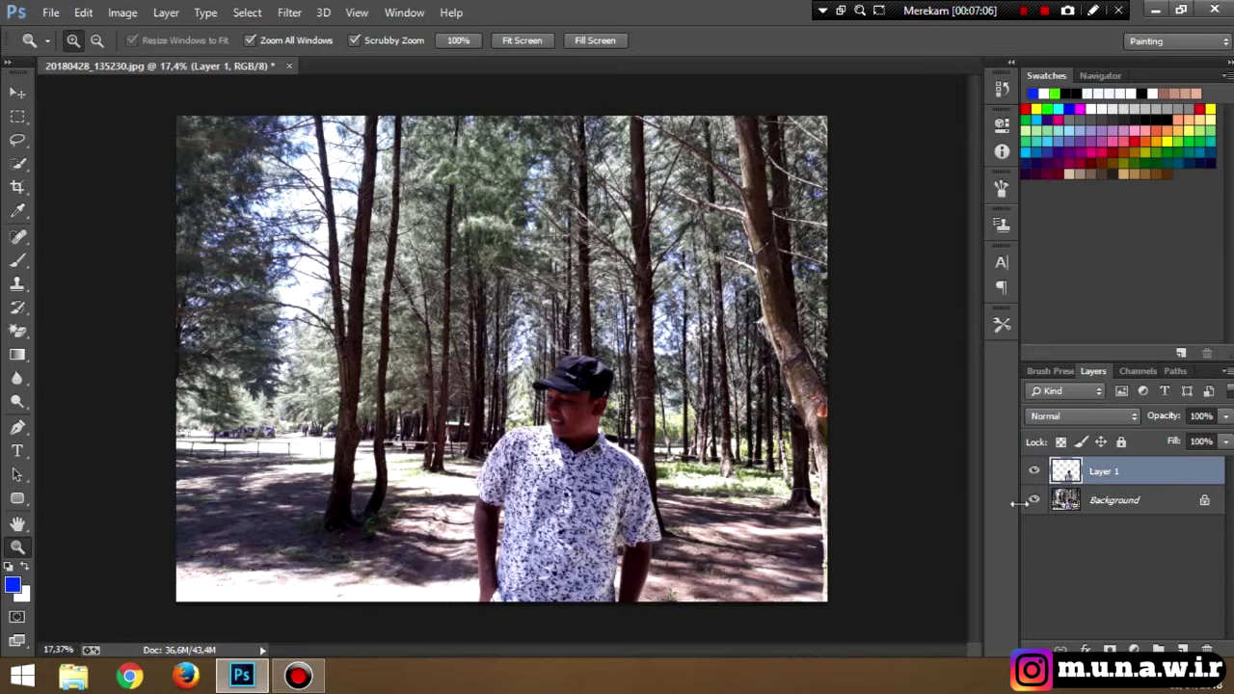
- Apply a Gaussian Blur with a 7.2-pixel radius to the Background layer
{"action": "left_click", "coordinate": [1113, 497]}
{"action": "left_click", "coordinate": [1115, 474]}
{"action": "left_click", "coordinate": [19, 93]}
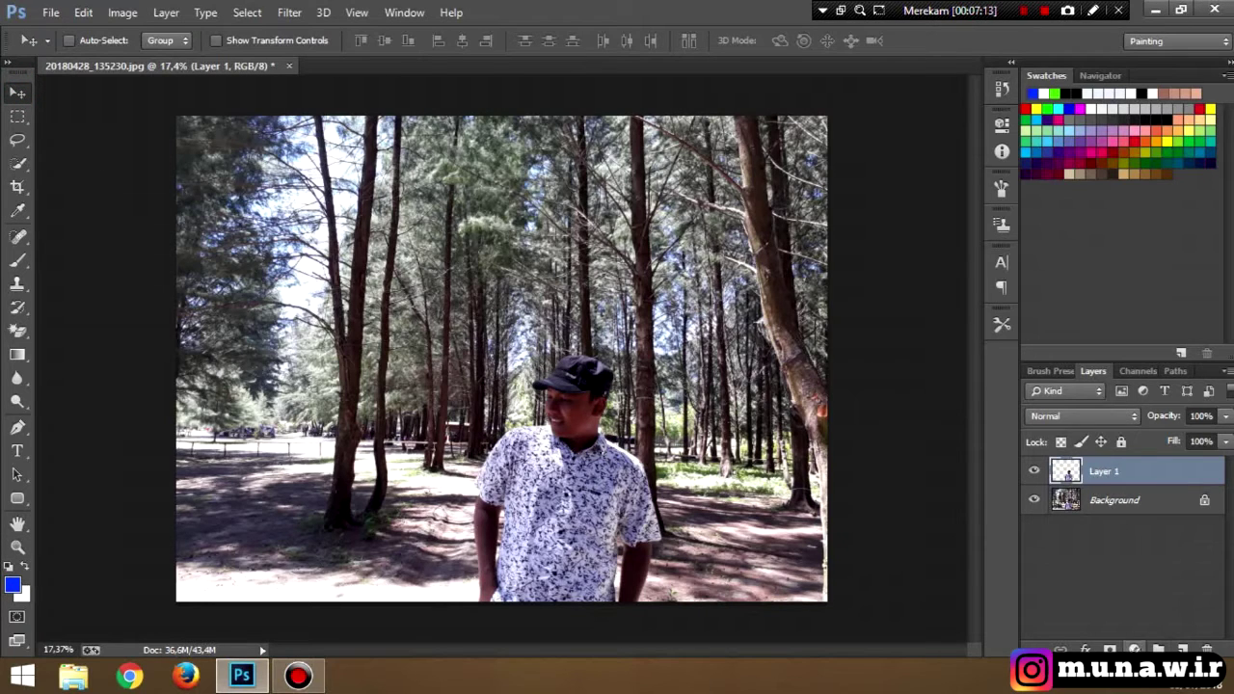
{"action": "left_click", "coordinate": [1096, 501]}
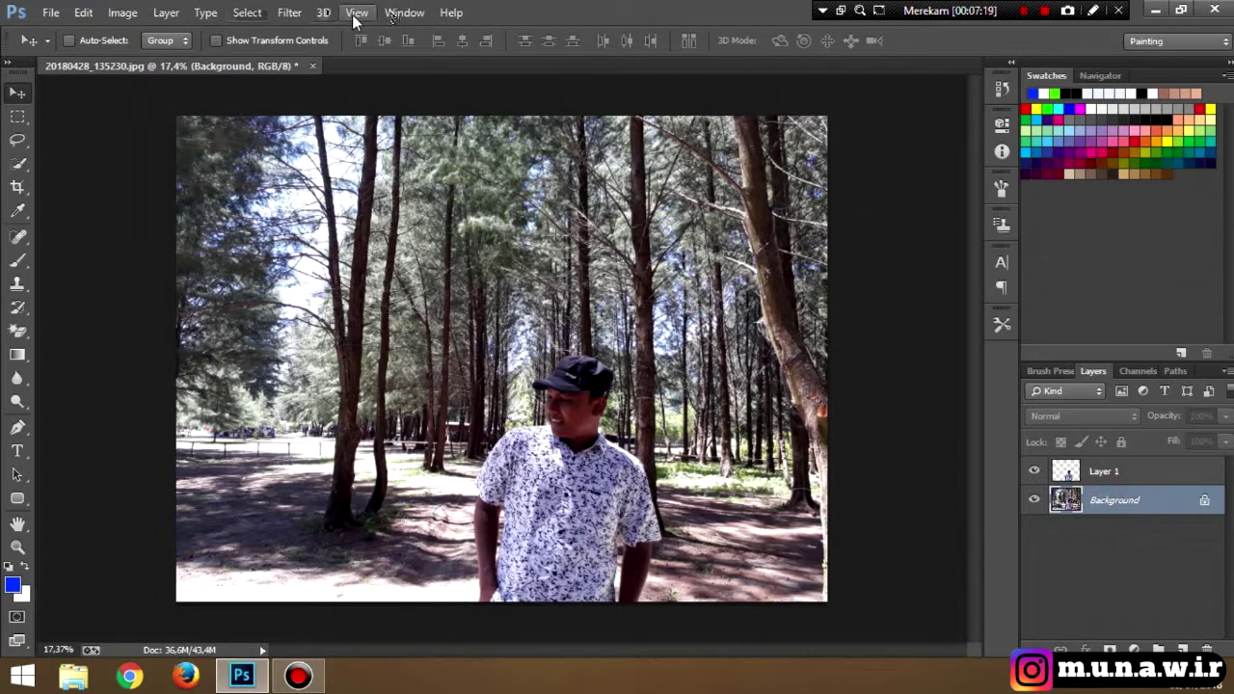
{"action": "left_click", "coordinate": [247, 13]}
{"action": "mouse_move", "coordinate": [292, 13]}
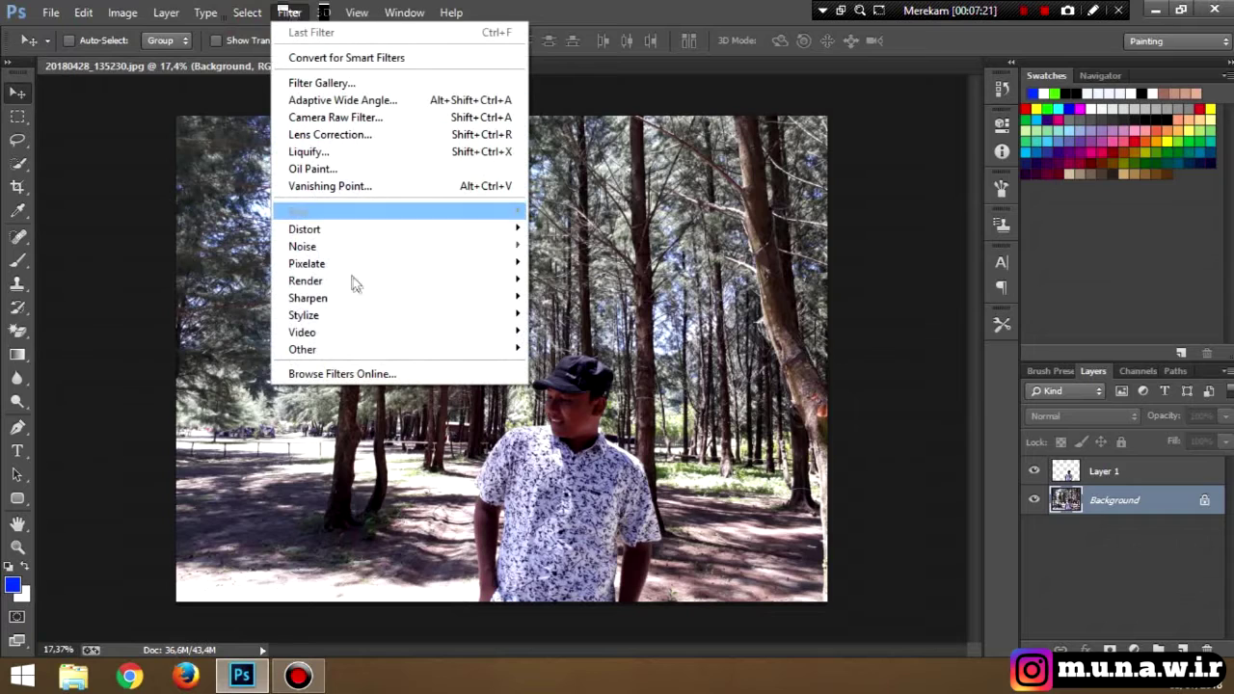
{"action": "mouse_move", "coordinate": [409, 223]}
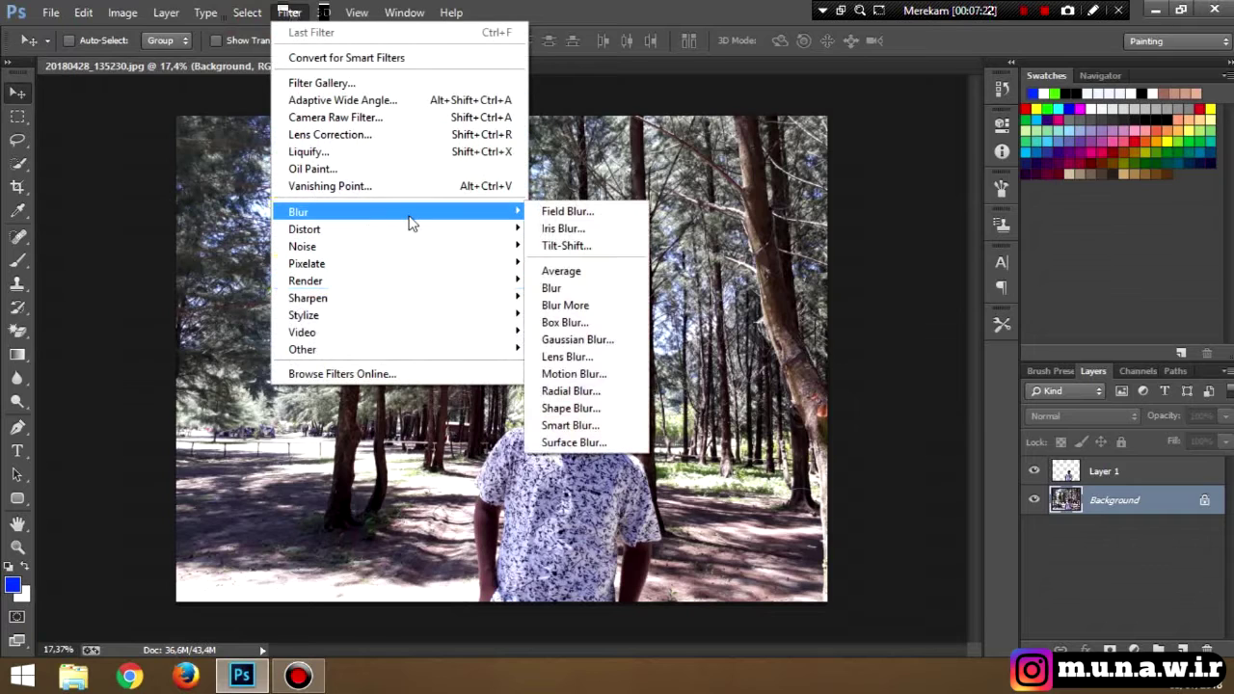
{"action": "left_click", "coordinate": [578, 339]}
{"action": "left_click_drag", "start_coordinate": [777, 417], "coordinate": [837, 420]}
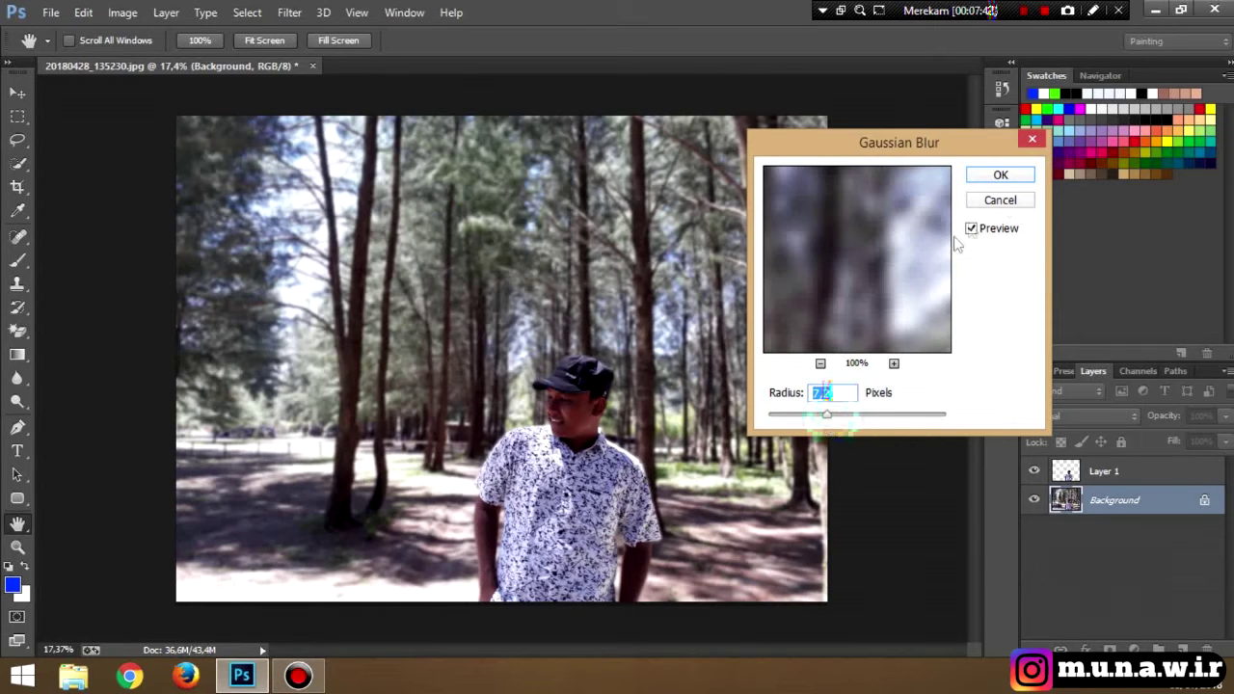
{"action": "left_click", "coordinate": [1000, 175]}
- Create a new empty layer and place it above the man's cutout layer
{"action": "left_click", "coordinate": [1099, 470]}
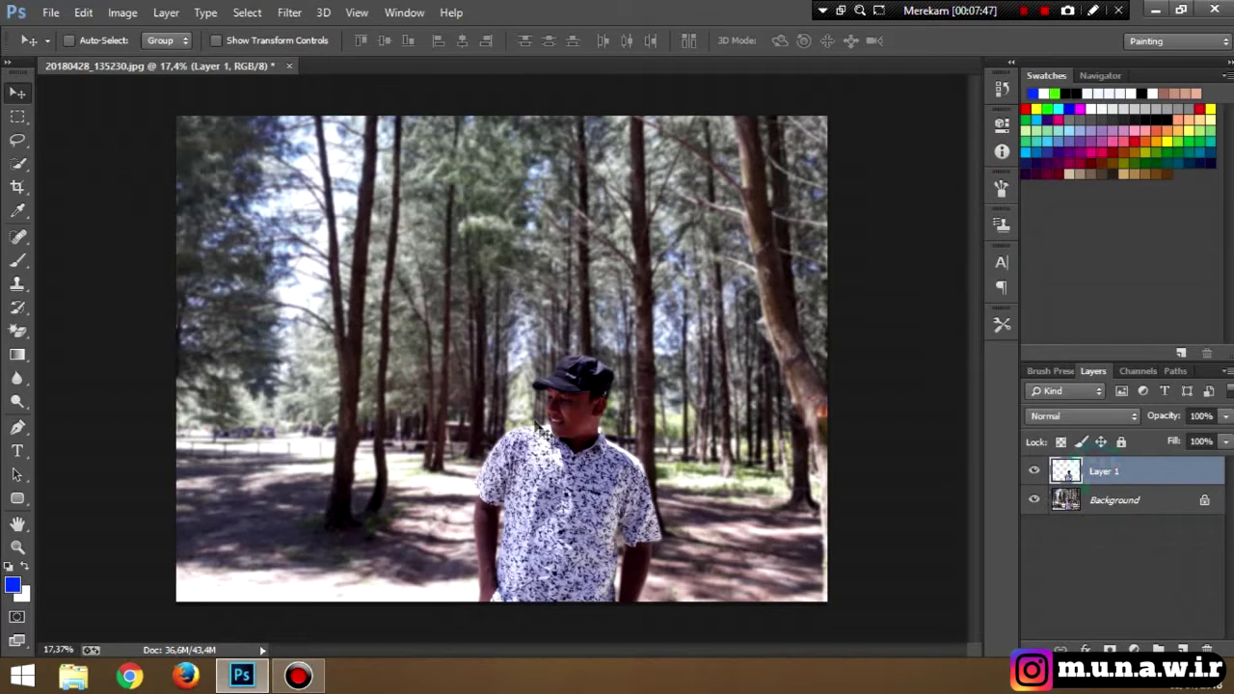
{"action": "left_click", "coordinate": [1127, 501]}
{"action": "left_click", "coordinate": [1123, 471]}
{"action": "left_click", "coordinate": [1126, 503]}
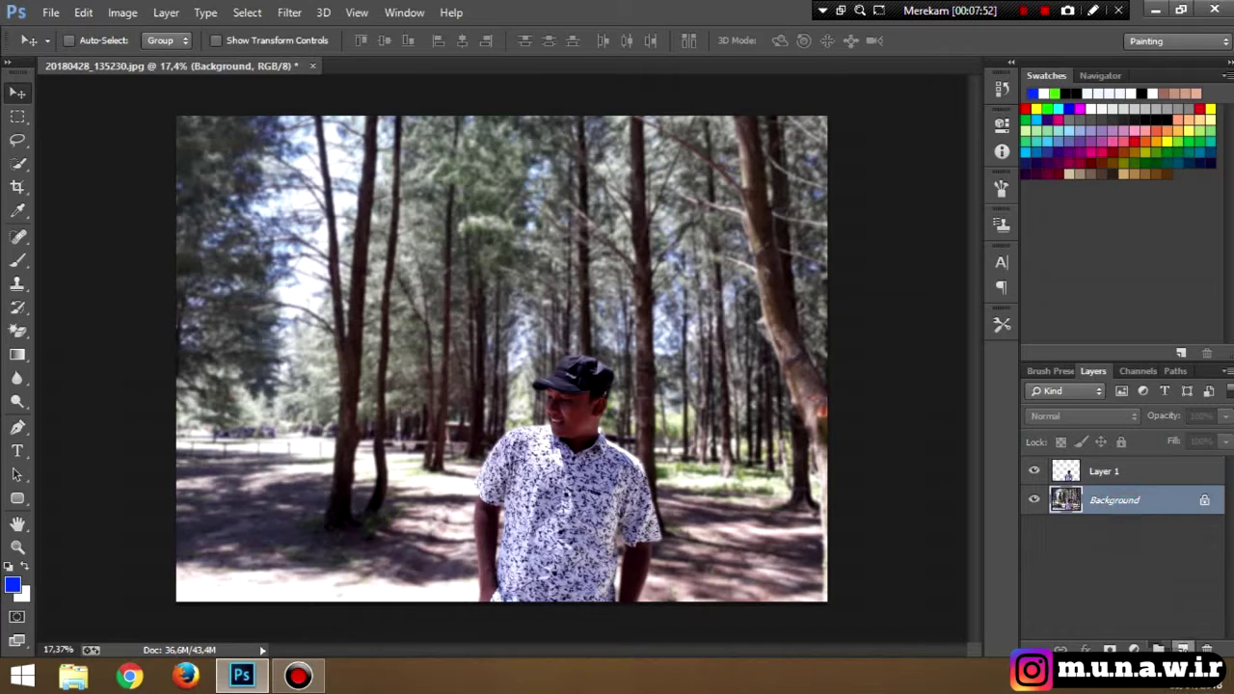
{"action": "left_click", "coordinate": [1181, 648]}
{"action": "left_click_drag", "start_coordinate": [1118, 501], "coordinate": [1113, 473]}
- Add a topmost Color Balance adjustment layer with midtones at Cyan/Red -18 and Magenta/Green -7
{"action": "left_click", "coordinate": [1133, 647]}
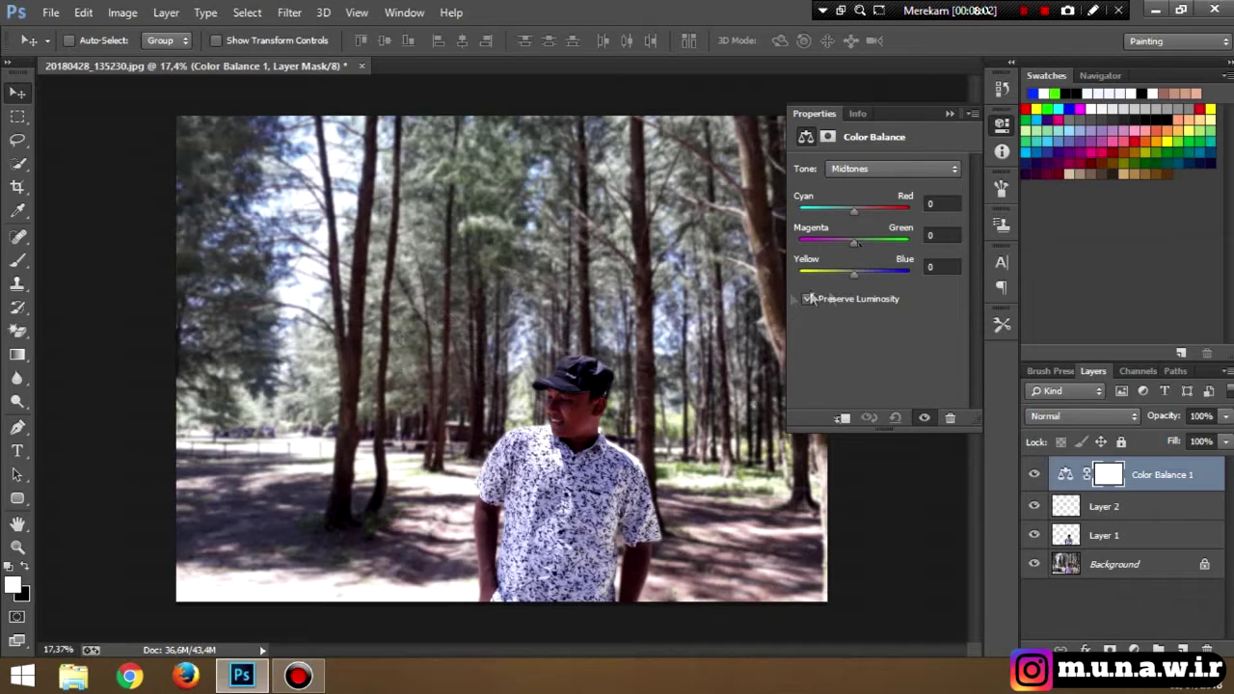
{"action": "left_click_drag", "start_coordinate": [837, 246], "coordinate": [852, 214]}
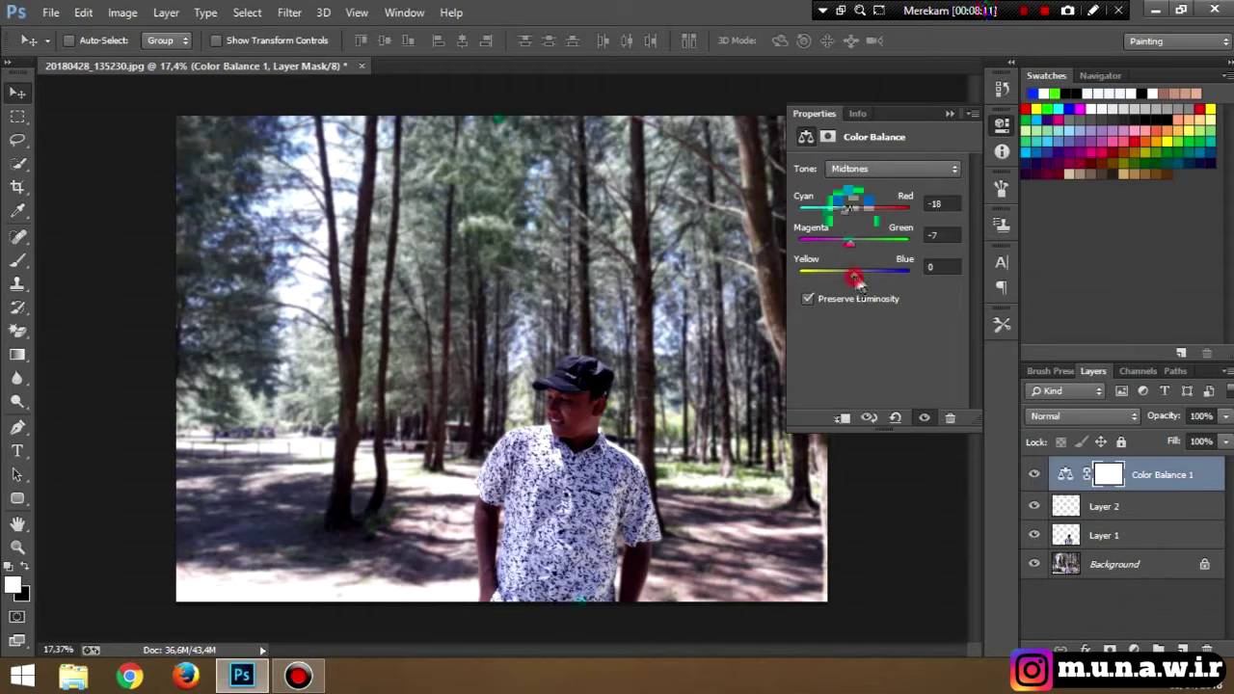
{"action": "left_click", "coordinate": [950, 112]}
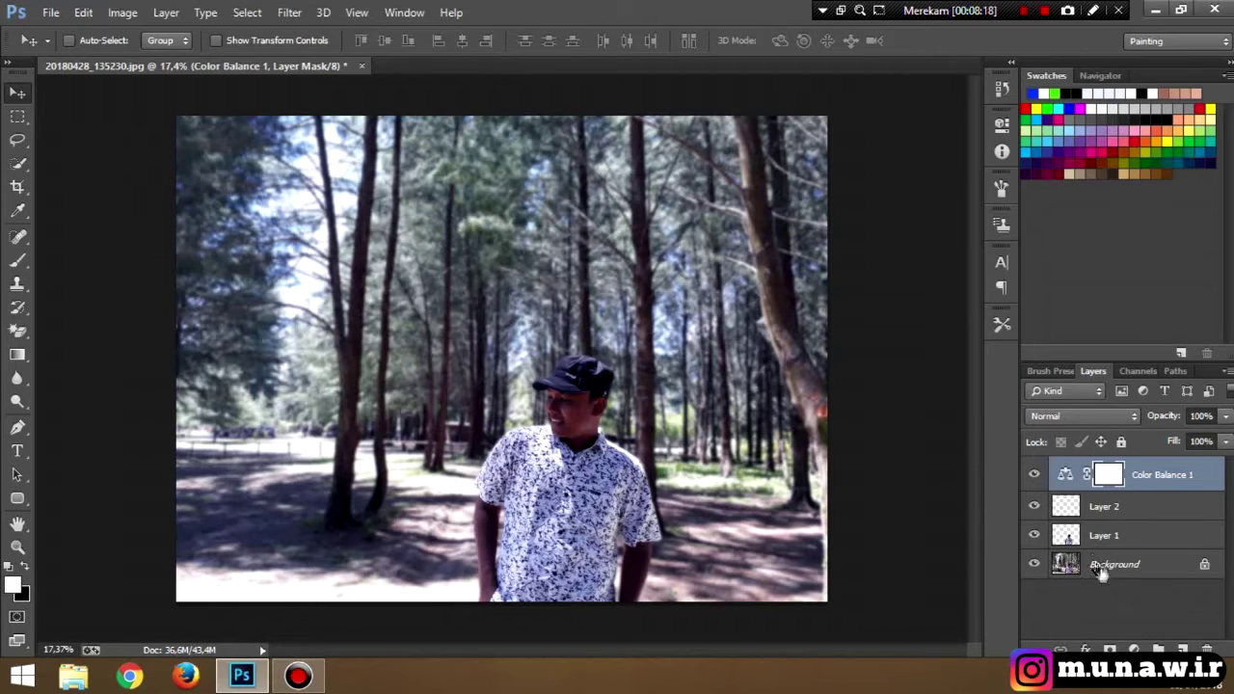
- Add a Hue/Saturation adjustment above the Background layer with Lightness -28, Saturation -26 and a negative Hue shift
{"action": "left_click", "coordinate": [1137, 646]}
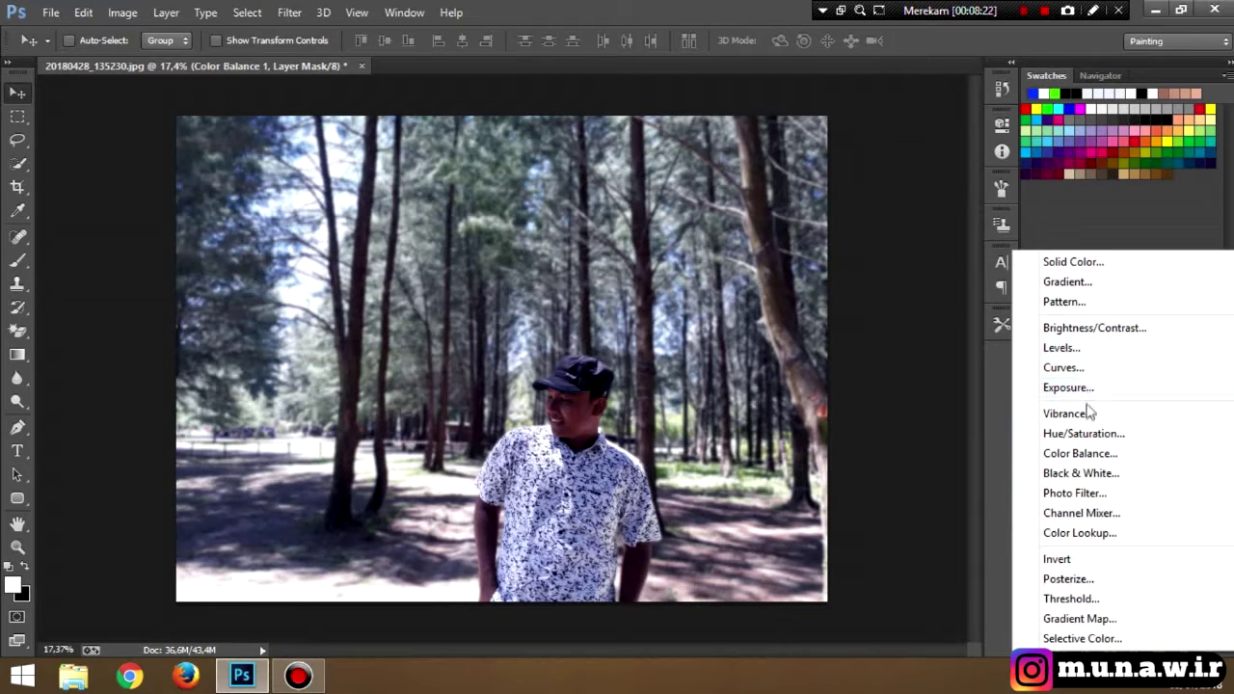
{"action": "left_click", "coordinate": [985, 453]}
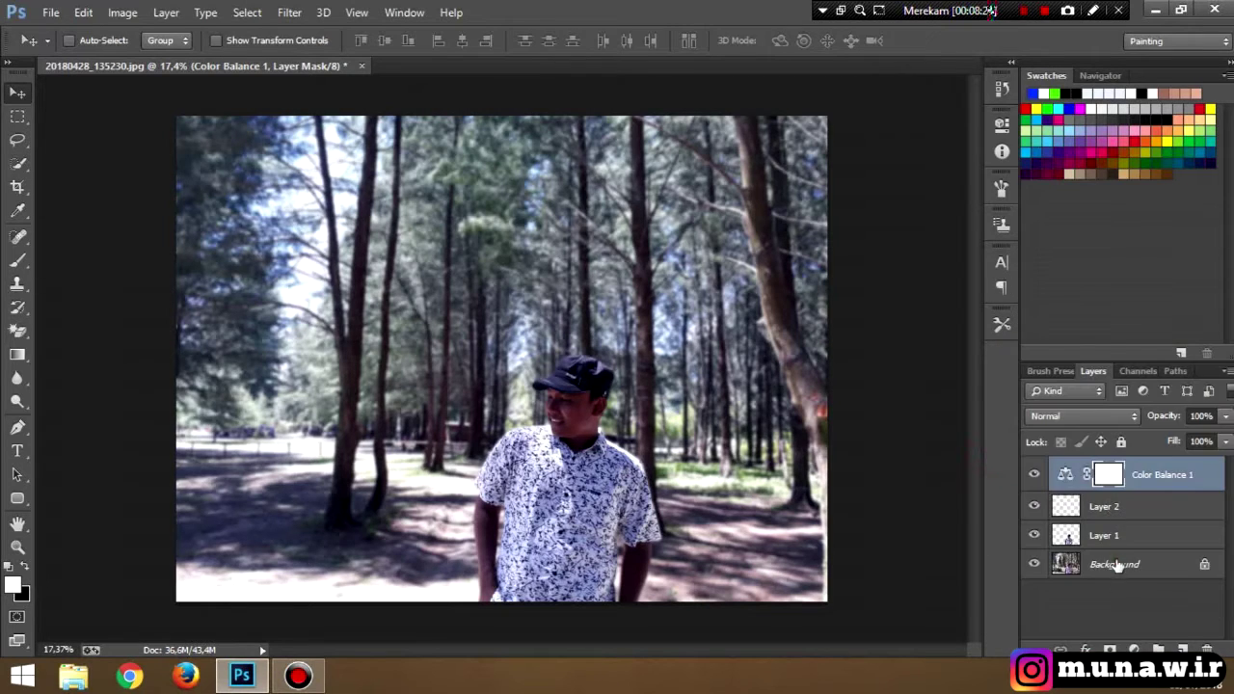
{"action": "left_click", "coordinate": [1118, 562]}
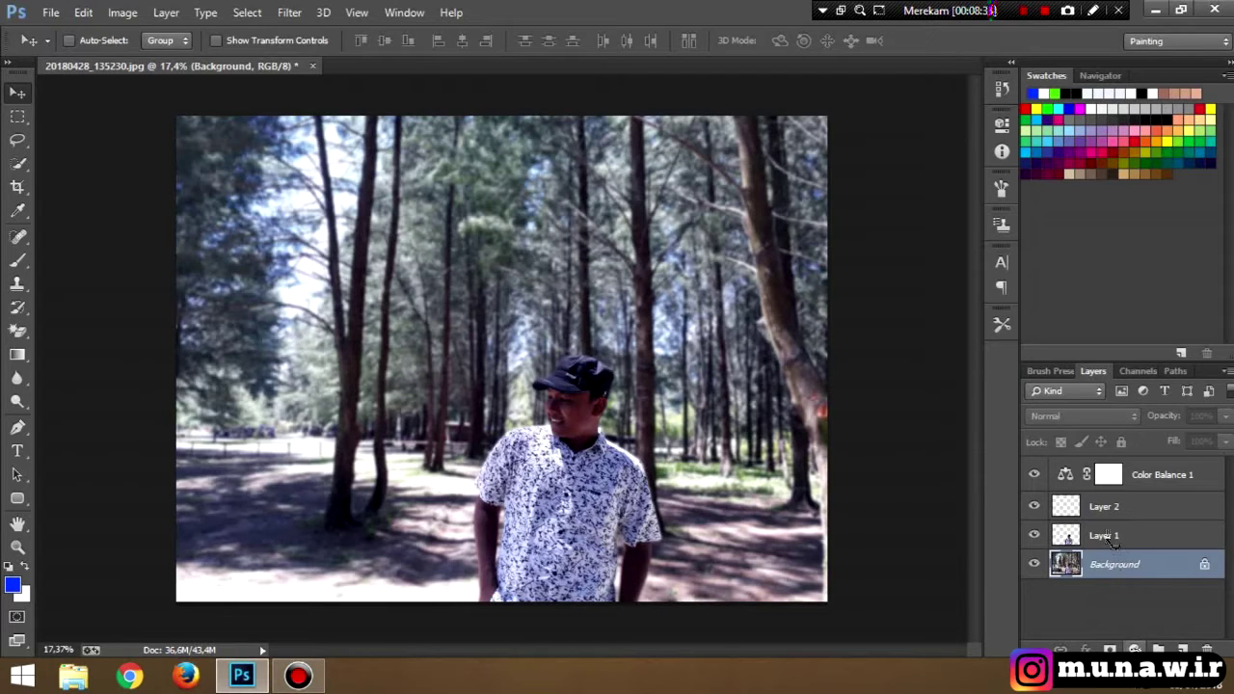
{"action": "left_click", "coordinate": [1134, 648]}
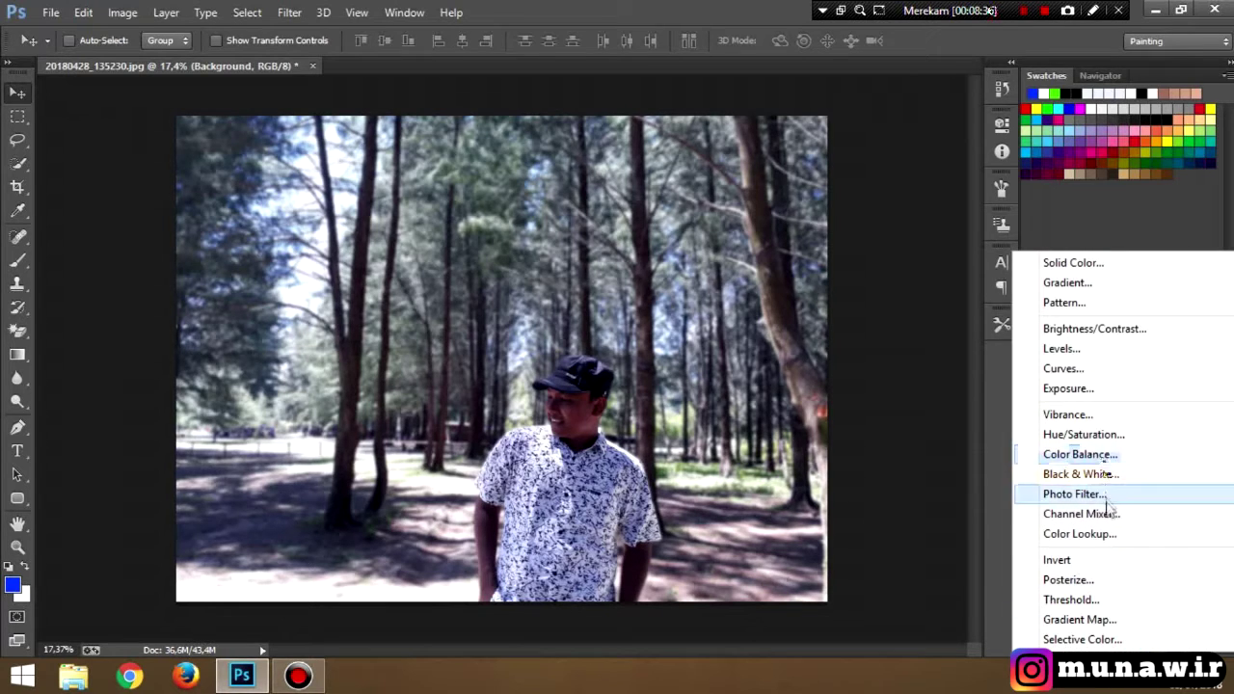
{"action": "left_click", "coordinate": [1106, 441]}
{"action": "left_click_drag", "start_coordinate": [884, 313], "coordinate": [857, 324]}
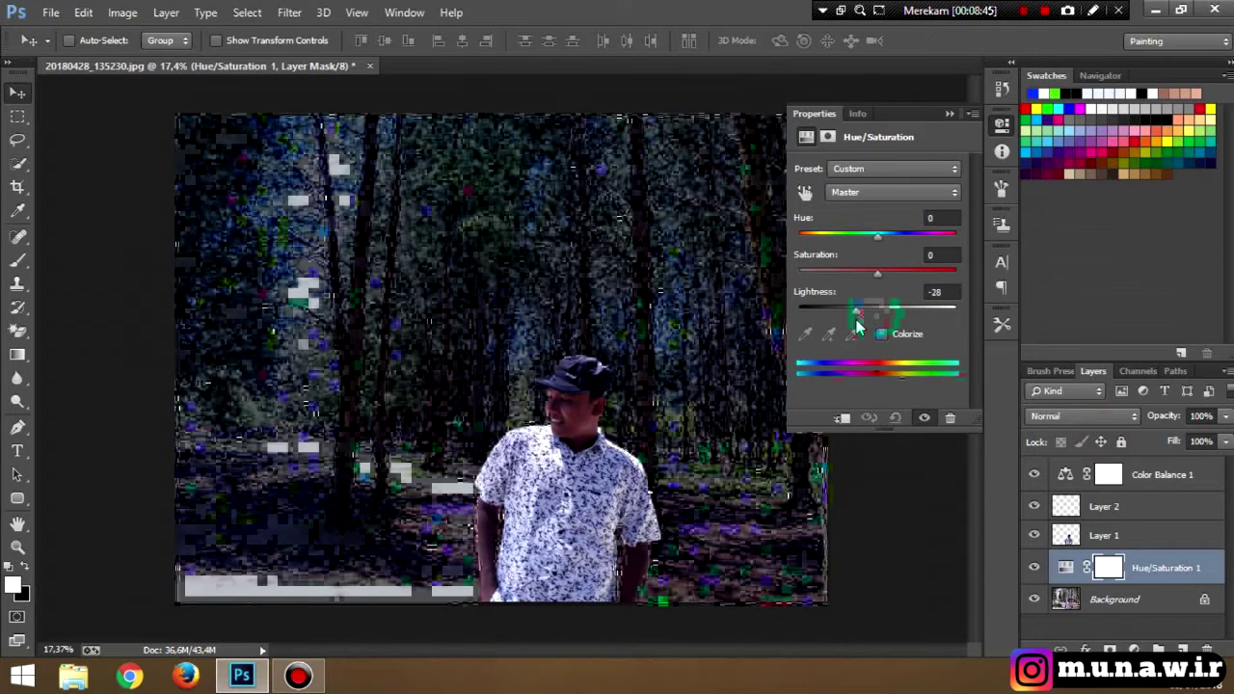
{"action": "left_click_drag", "start_coordinate": [876, 279], "coordinate": [857, 300]}
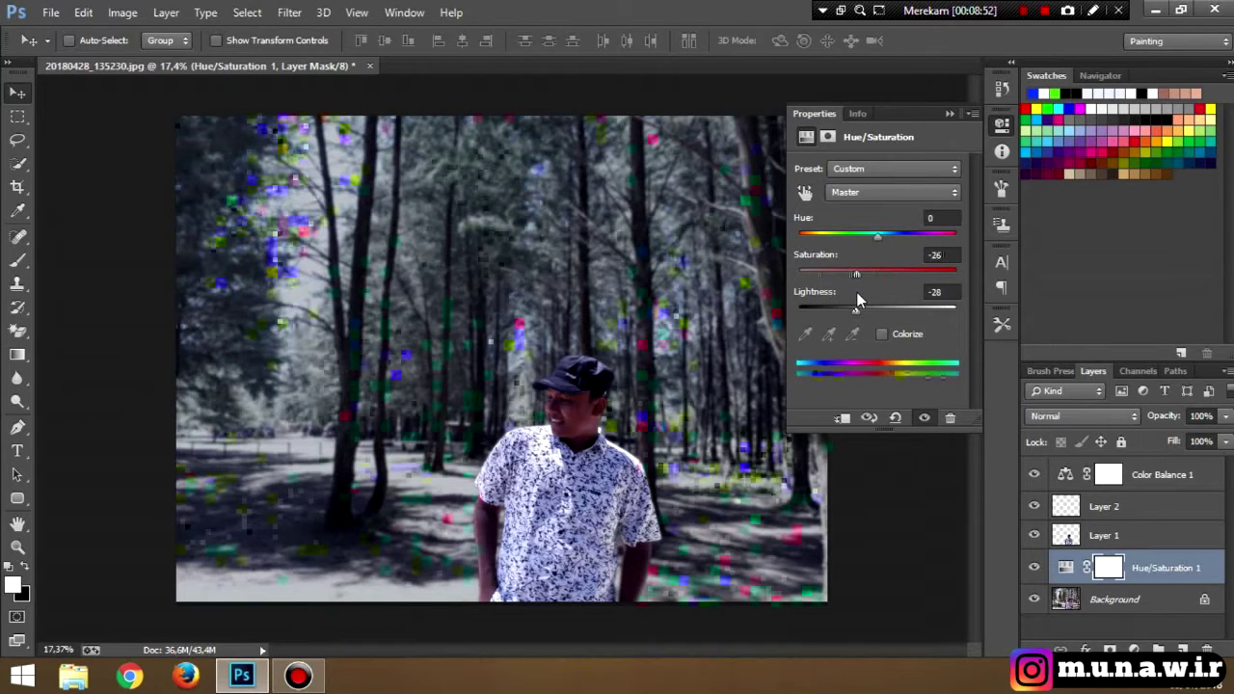
{"action": "left_click_drag", "start_coordinate": [878, 237], "coordinate": [839, 252]}
{"action": "left_click", "coordinate": [948, 113]}
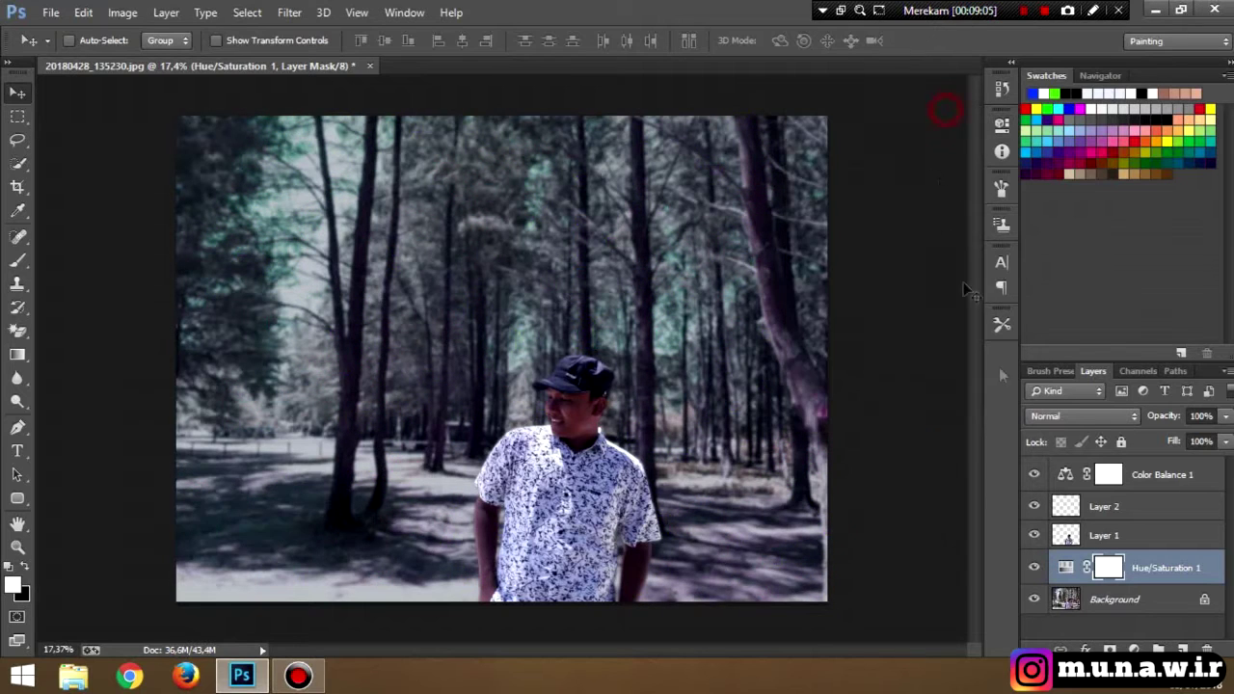
- Add a Curves adjustment above the man's cutout, raise the RGB midtones and clip it to that layer
{"action": "left_click", "coordinate": [1130, 599]}
{"action": "left_click", "coordinate": [1132, 536]}
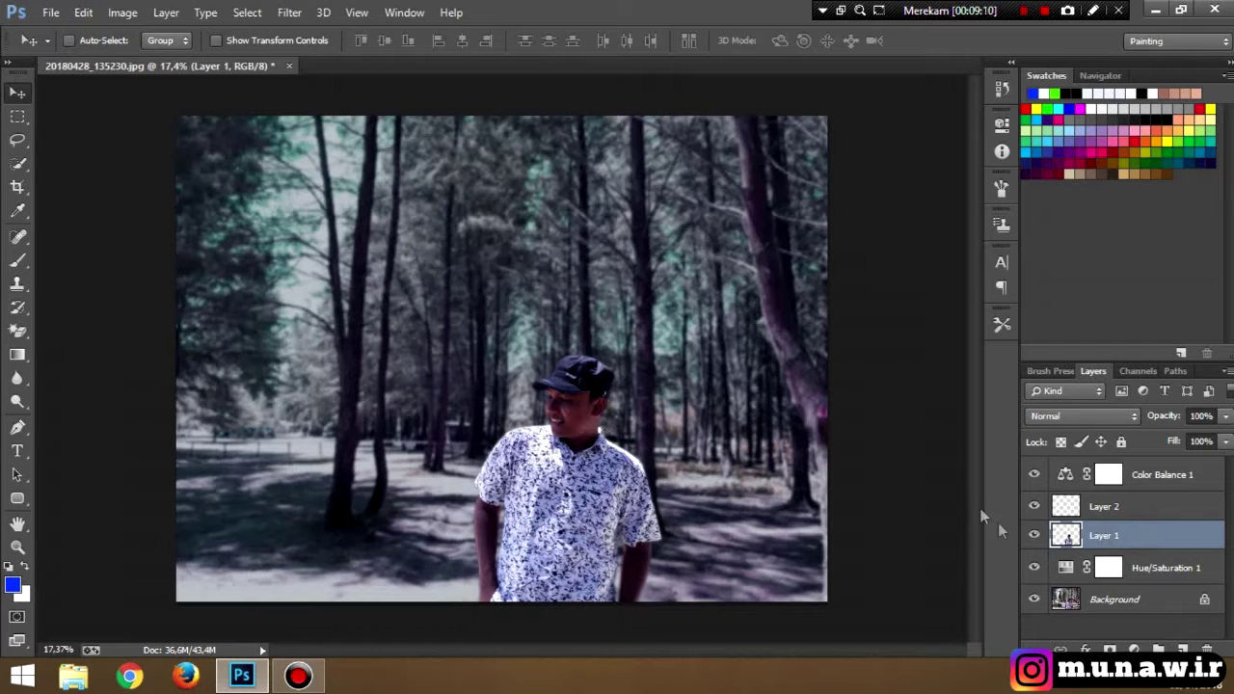
{"action": "left_click", "coordinate": [1134, 648]}
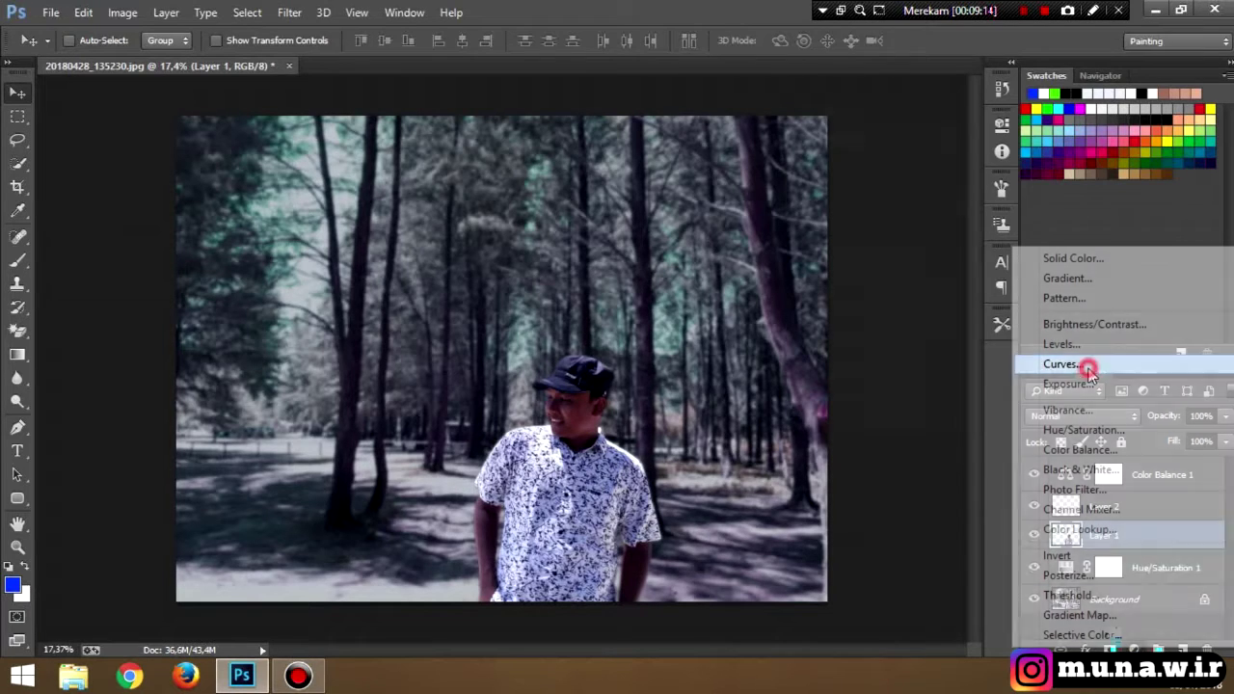
{"action": "left_click", "coordinate": [1085, 362]}
{"action": "left_click_drag", "start_coordinate": [893, 271], "coordinate": [884, 264]}
{"action": "left_click", "coordinate": [842, 418]}
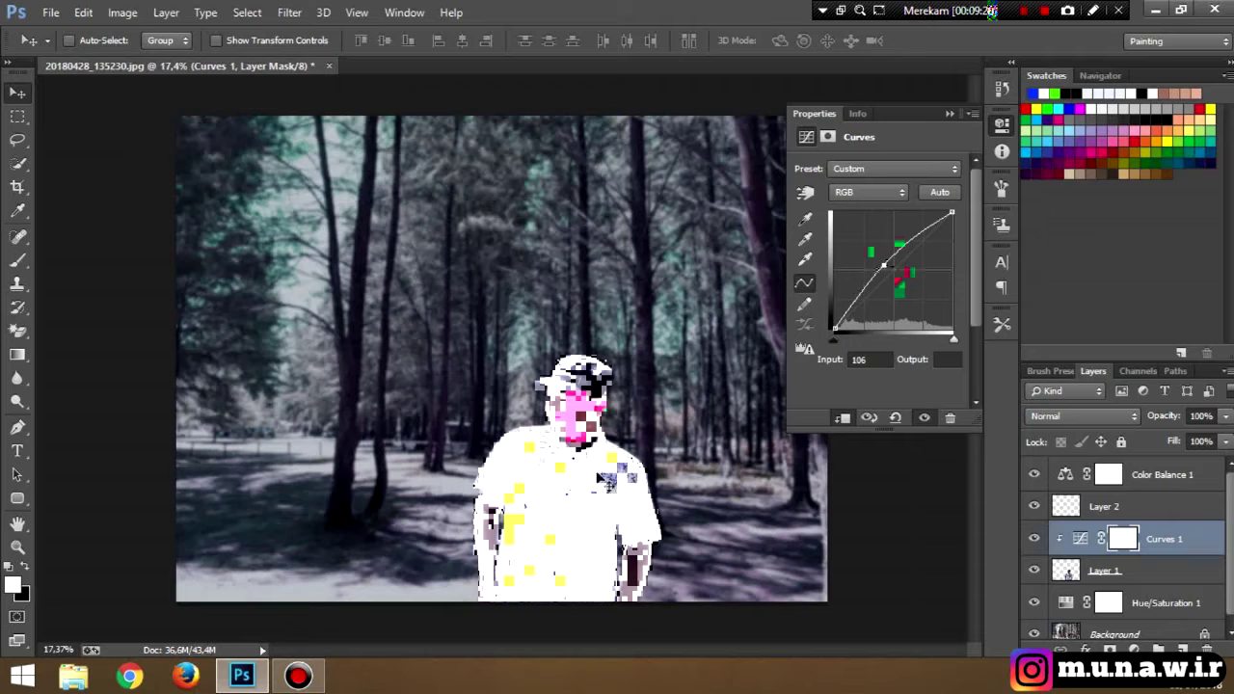
{"action": "left_click", "coordinate": [945, 114]}
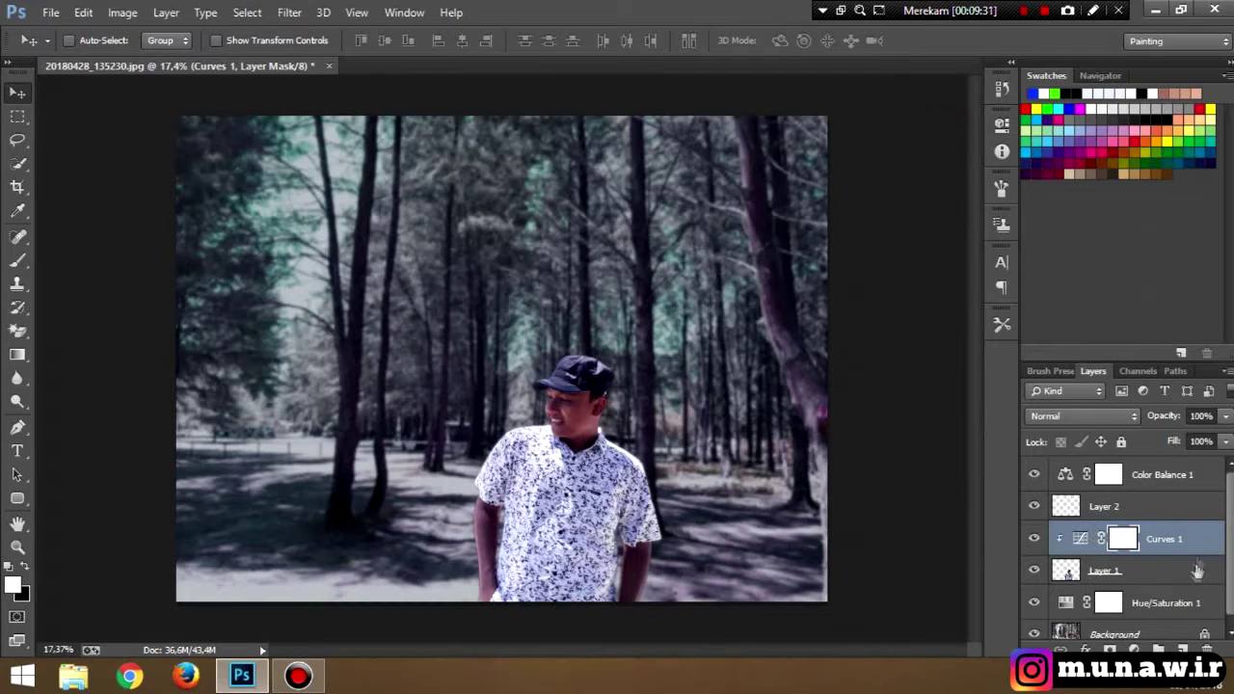
- Add a layer mask to the Background layer
{"action": "scroll", "coordinate": [1199, 559], "scroll_direction": "down", "scroll_amount": 1}
{"action": "left_click", "coordinate": [1116, 626]}
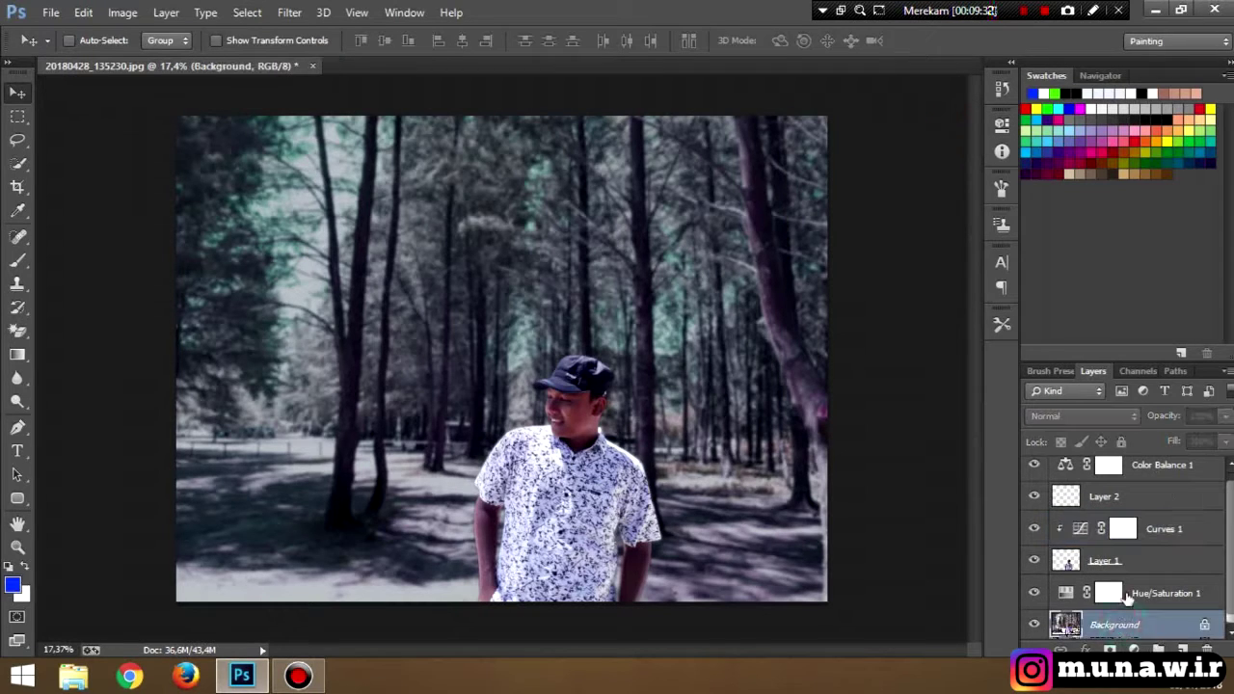
{"action": "left_click", "coordinate": [1133, 647]}
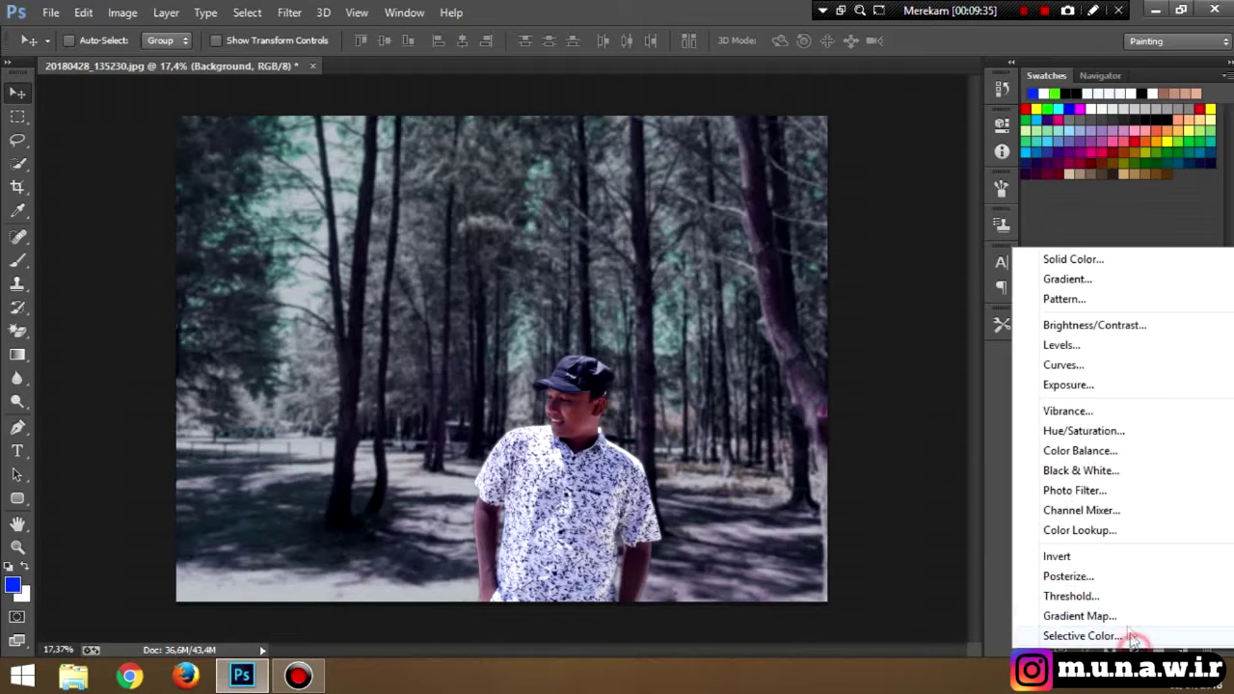
{"action": "left_click", "coordinate": [1124, 634]}
{"action": "left_click", "coordinate": [1110, 648]}
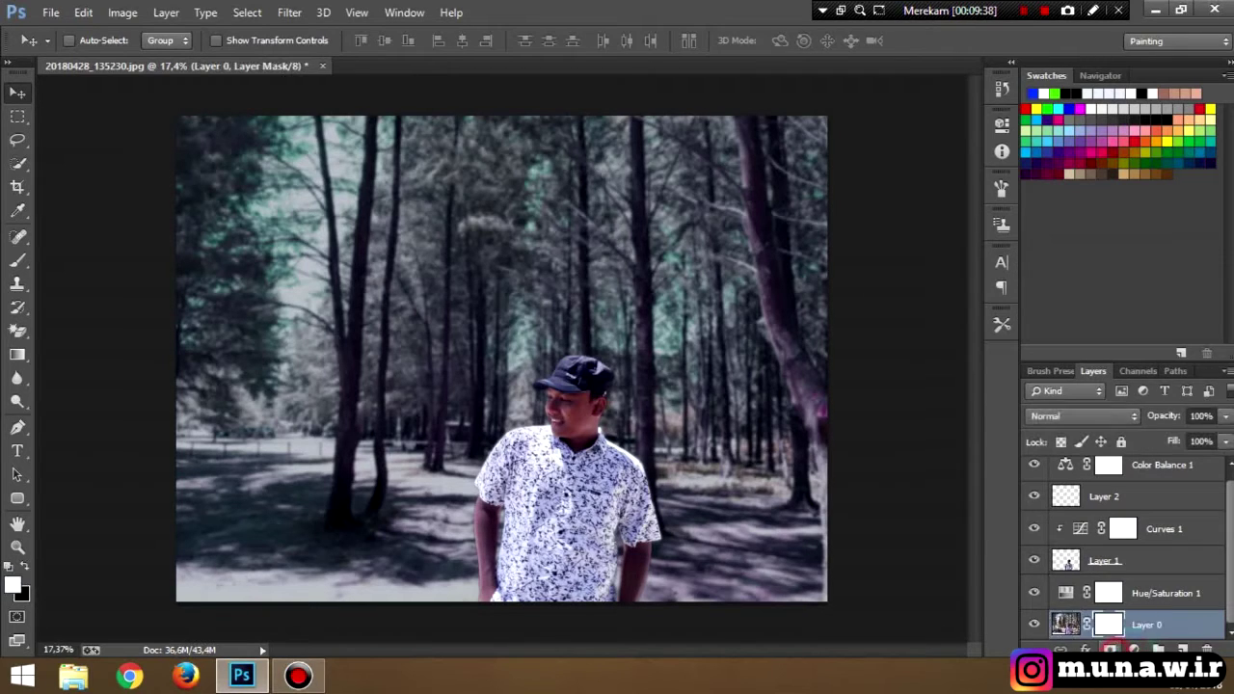
- Try radial gradients to transparent on the background photo's mask, from the upper-left trees toward the man
{"action": "left_click", "coordinate": [15, 359]}
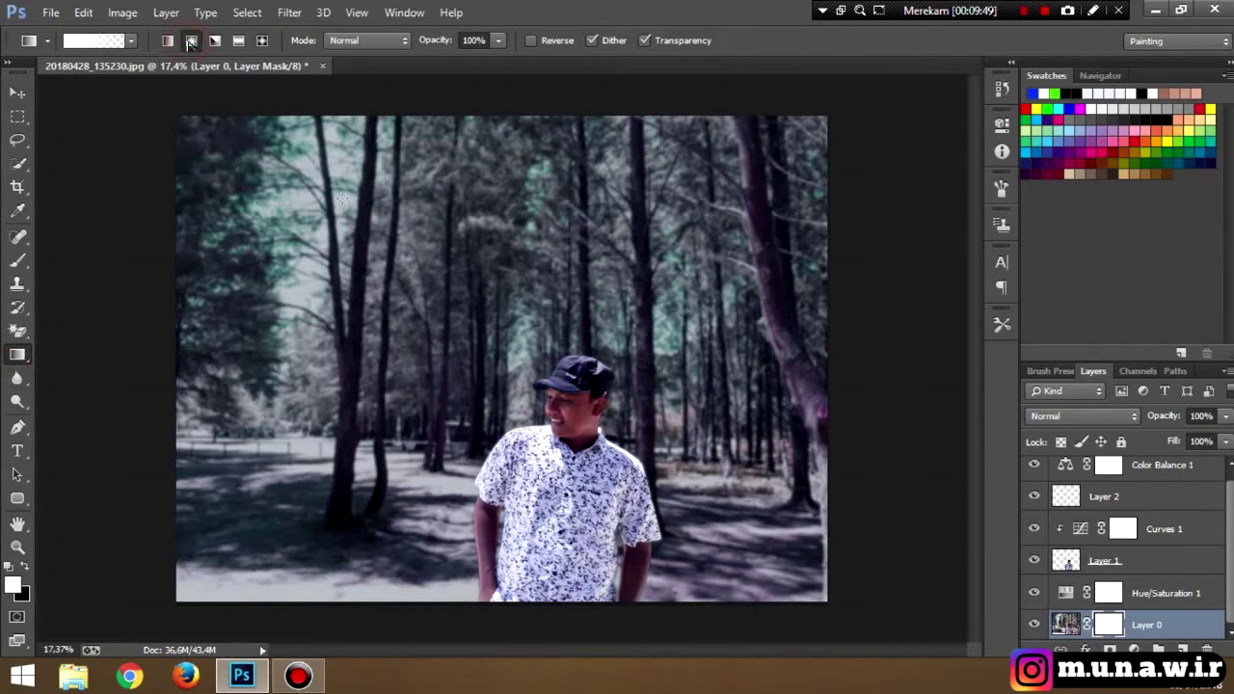
{"action": "left_click_drag", "start_coordinate": [327, 224], "coordinate": [679, 529]}
{"action": "left_click", "coordinate": [22, 592]}
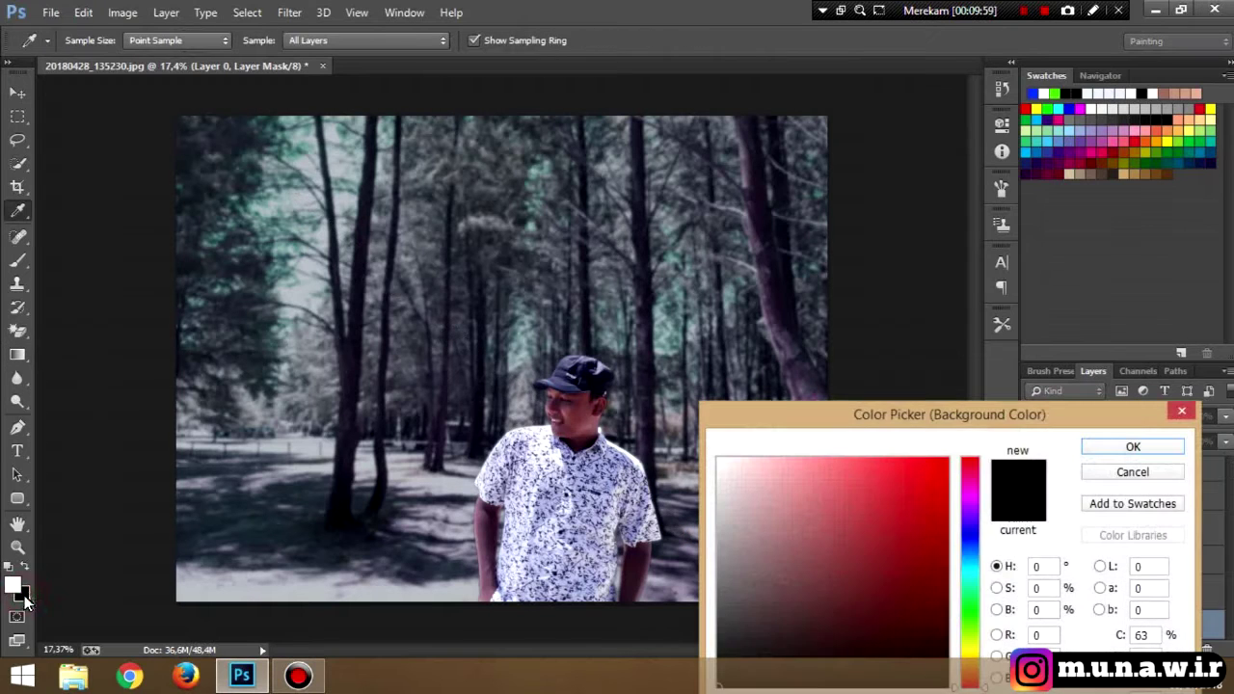
{"action": "left_click", "coordinate": [1134, 472]}
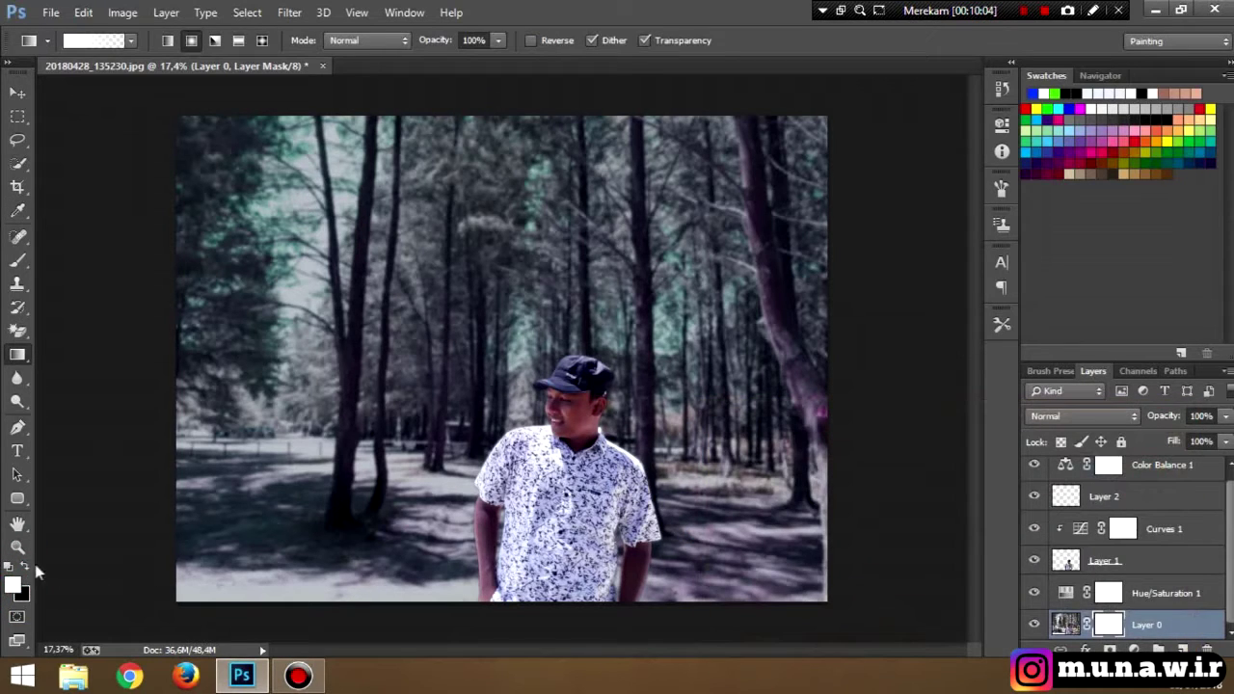
{"action": "left_click_drag", "start_coordinate": [364, 239], "coordinate": [653, 484]}
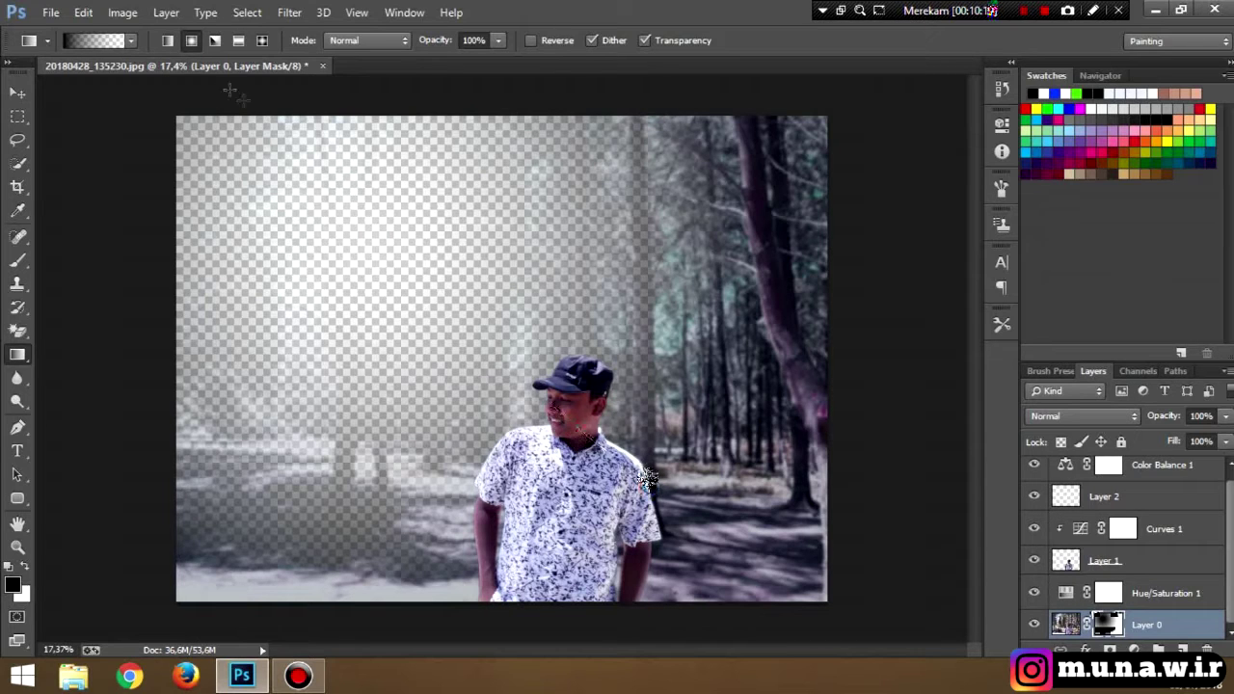
- Switch the gradient to the black-to-white preset and revert the radial gradient on the mask
{"action": "left_click", "coordinate": [130, 41]}
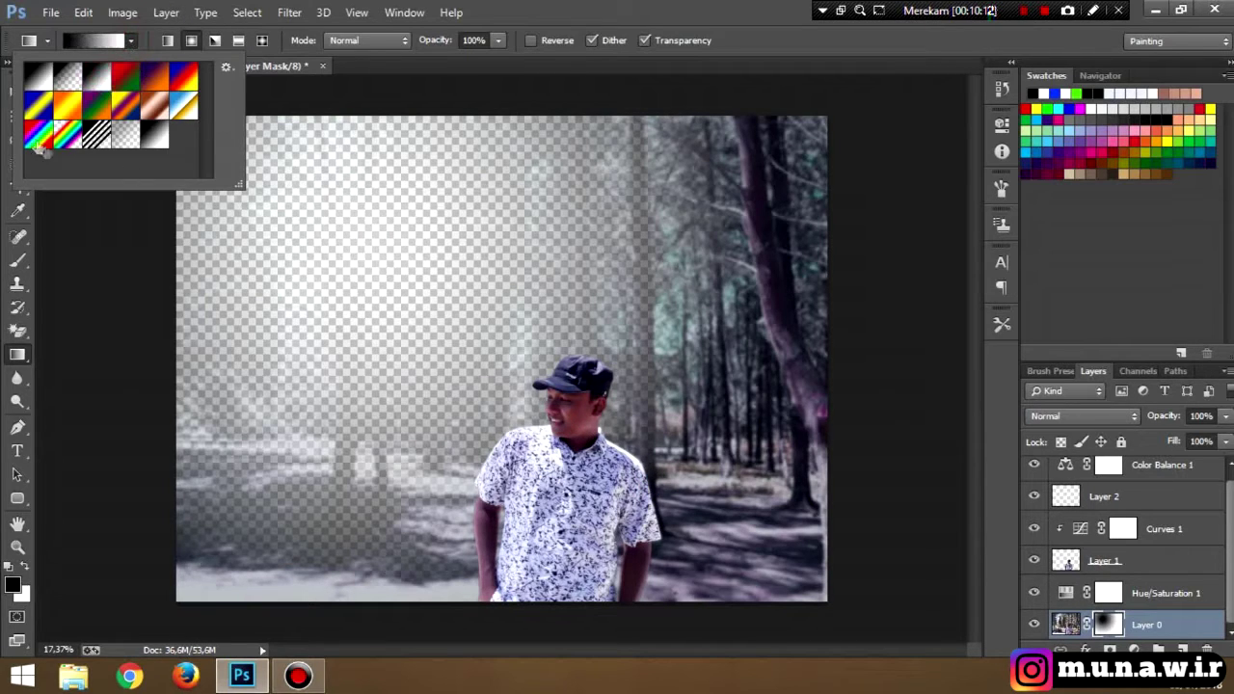
{"action": "left_click", "coordinate": [132, 41]}
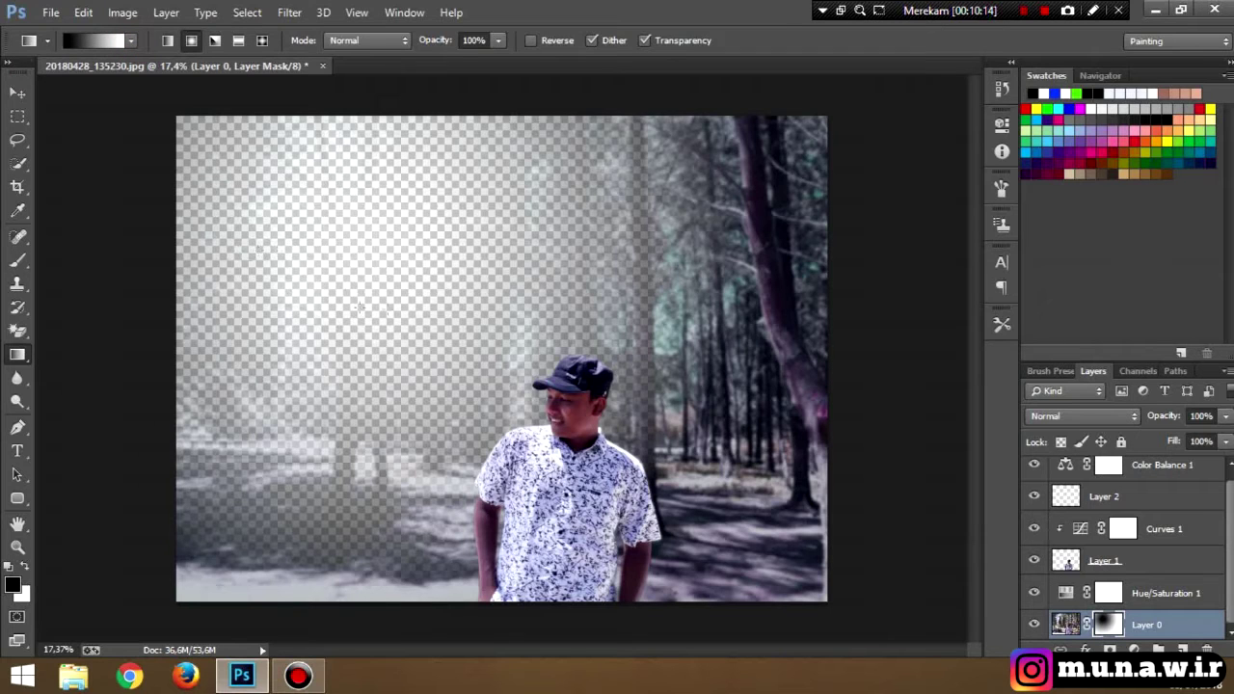
{"action": "left_click", "coordinate": [1009, 63]}
{"action": "left_click", "coordinate": [779, 274]}
{"action": "left_click", "coordinate": [778, 255]}
{"action": "left_click", "coordinate": [1010, 62]}
- Try a black-to-white radial gradient on the mask from the upper centre down toward the man, and undo it
{"action": "left_click_drag", "start_coordinate": [509, 217], "coordinate": [514, 372]}
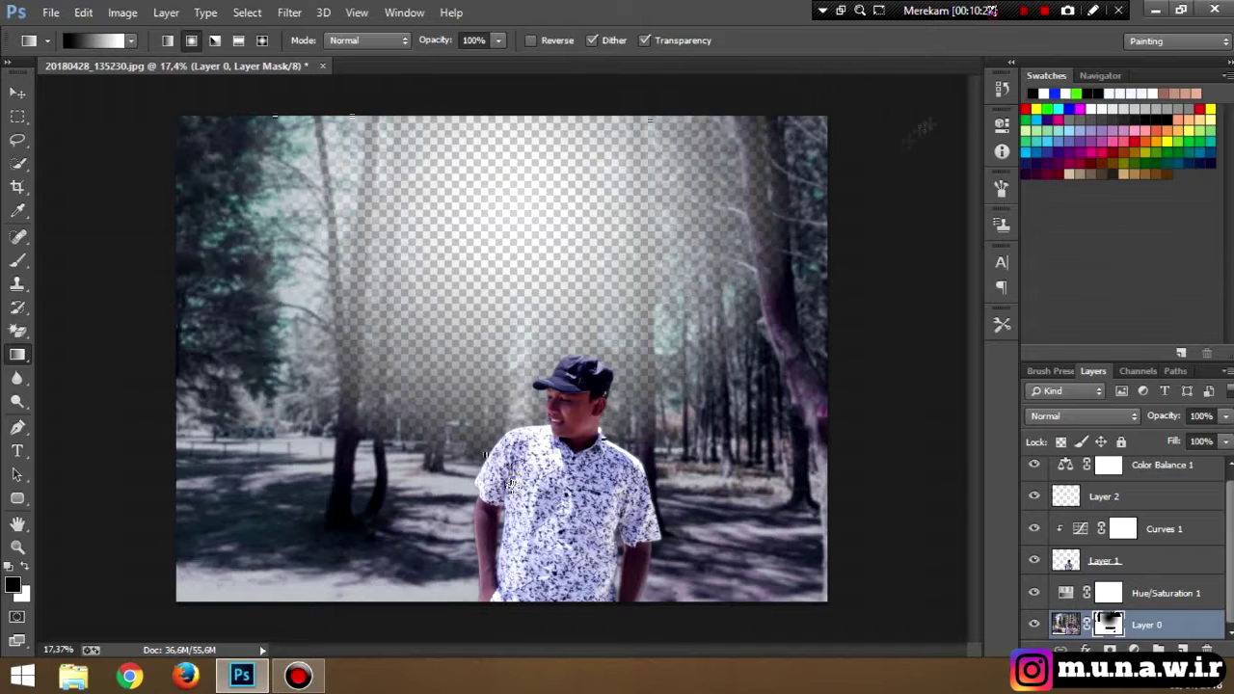
{"action": "left_click", "coordinate": [1010, 63]}
{"action": "left_click", "coordinate": [762, 274]}
{"action": "left_click", "coordinate": [1010, 63]}
- Try a diamond and a linear black-to-white gradient on the background photo's mask, and revert both gradients
{"action": "left_click", "coordinate": [261, 40]}
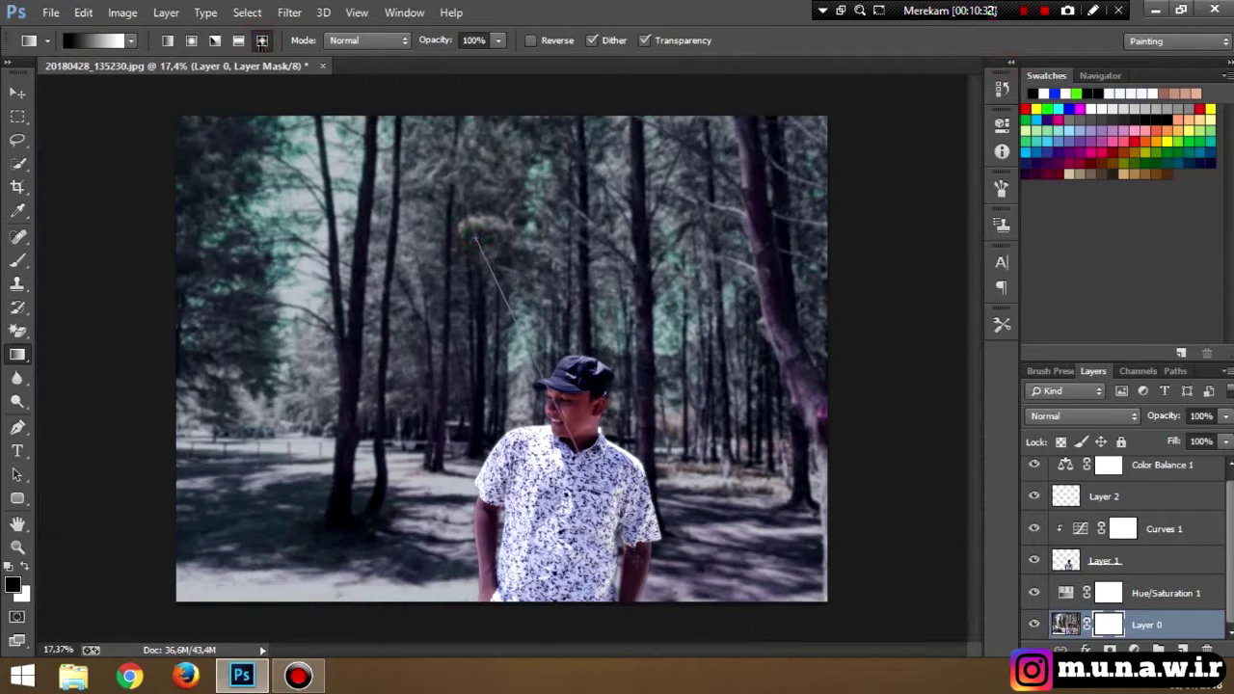
{"action": "left_click_drag", "start_coordinate": [644, 577], "coordinate": [644, 576]}
{"action": "left_click", "coordinate": [134, 41]}
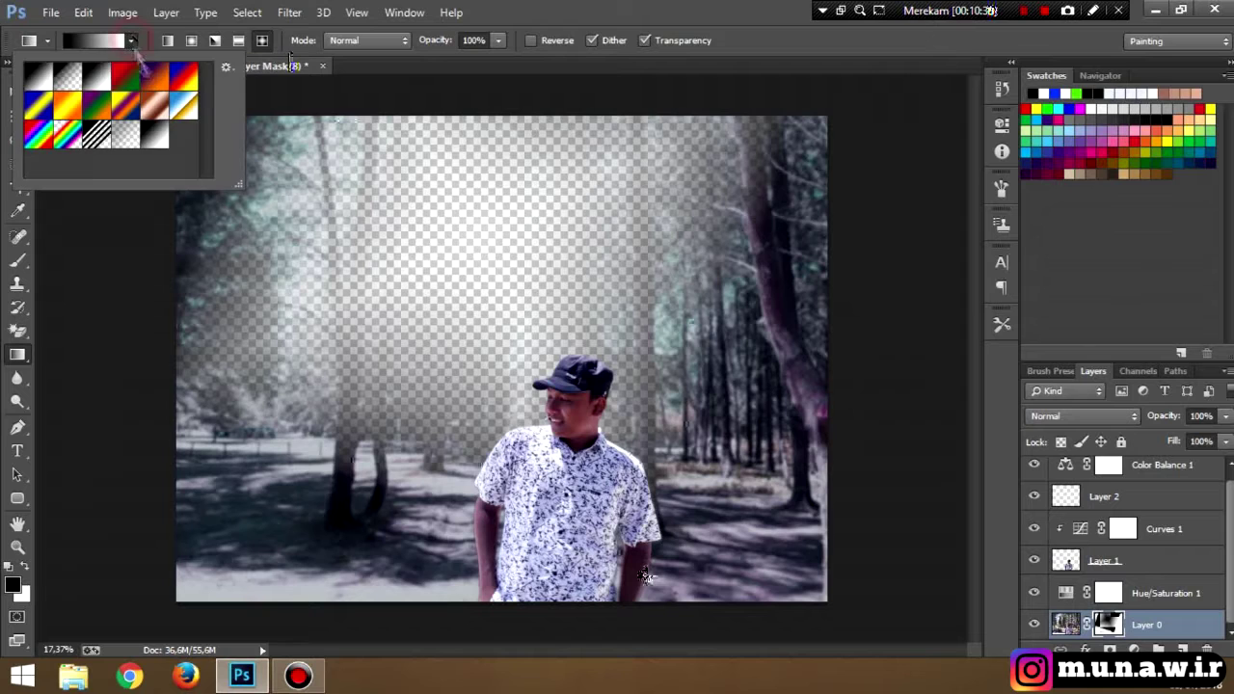
{"action": "left_click", "coordinate": [167, 40]}
{"action": "left_click_drag", "start_coordinate": [448, 173], "coordinate": [676, 449]}
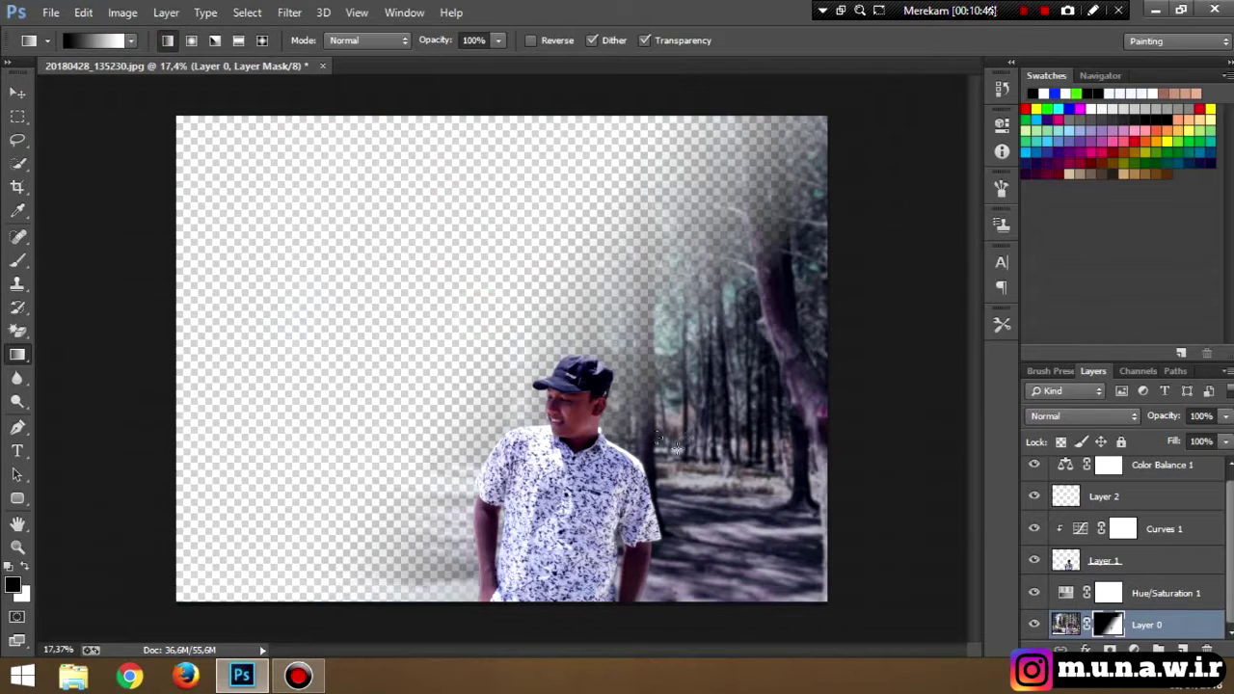
{"action": "left_click", "coordinate": [1011, 62]}
{"action": "left_click", "coordinate": [753, 236]}
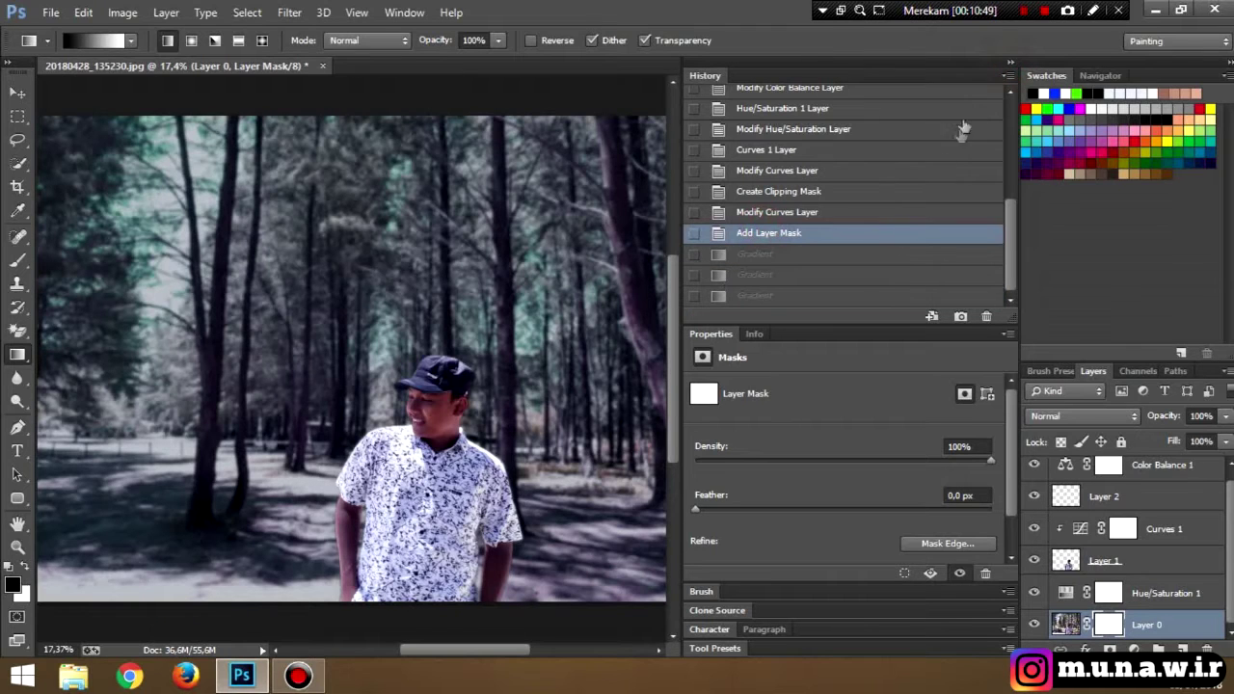
- Revert the document to the Modify Curves Layer history state, from before the background's layer mask was added
{"action": "left_click", "coordinate": [1011, 63]}
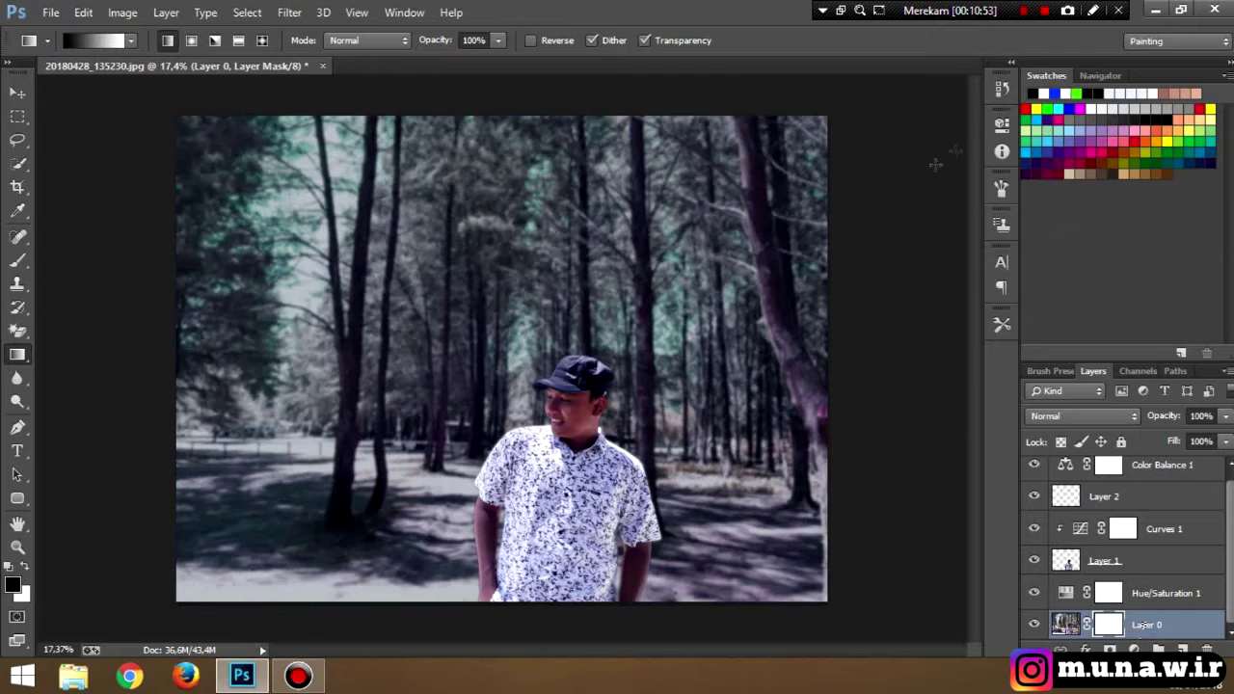
{"action": "left_click", "coordinate": [1016, 75]}
{"action": "left_click", "coordinate": [802, 214]}
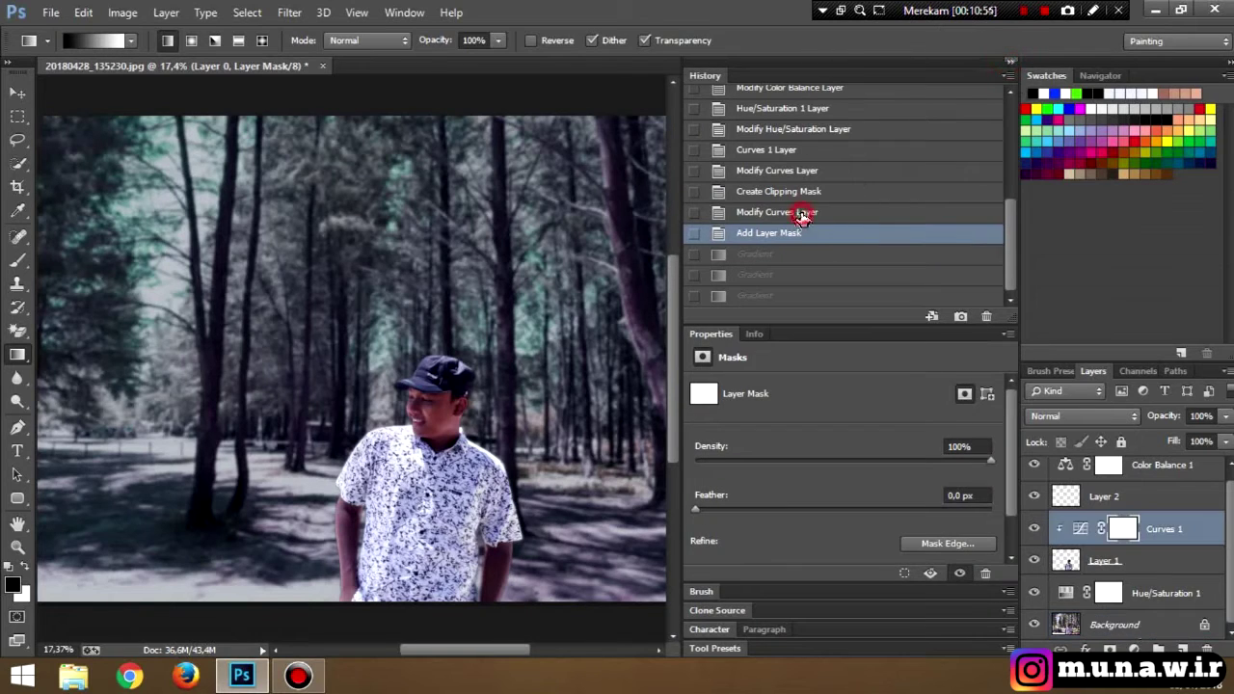
{"action": "left_click", "coordinate": [1003, 64]}
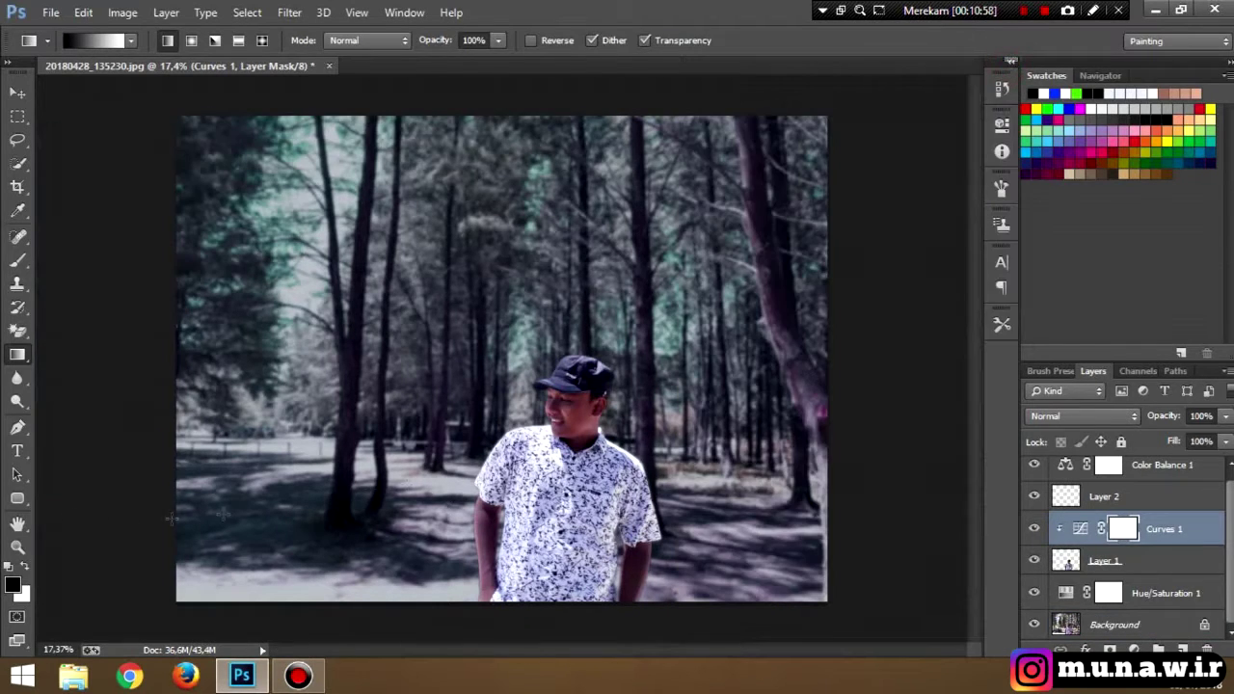
- Try adding a second mask to the Curves 1 layer, and delete it
{"action": "left_click", "coordinate": [17, 93]}
{"action": "left_click", "coordinate": [18, 547]}
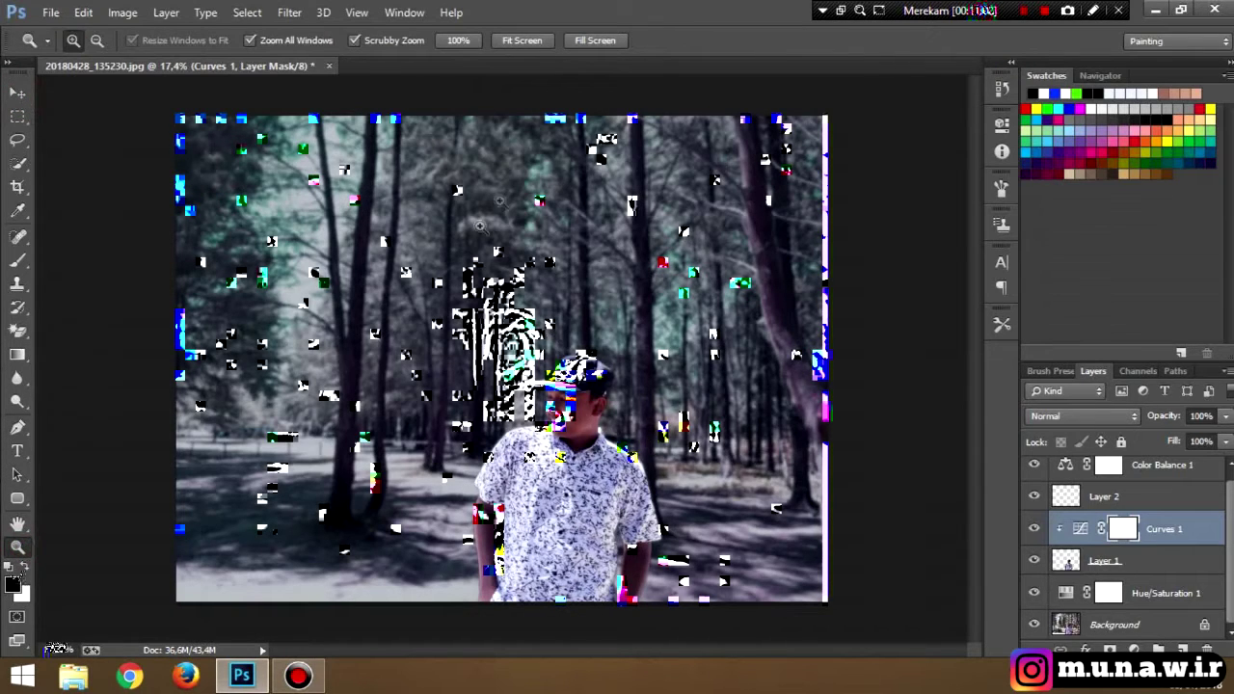
{"action": "left_click", "coordinate": [1110, 649]}
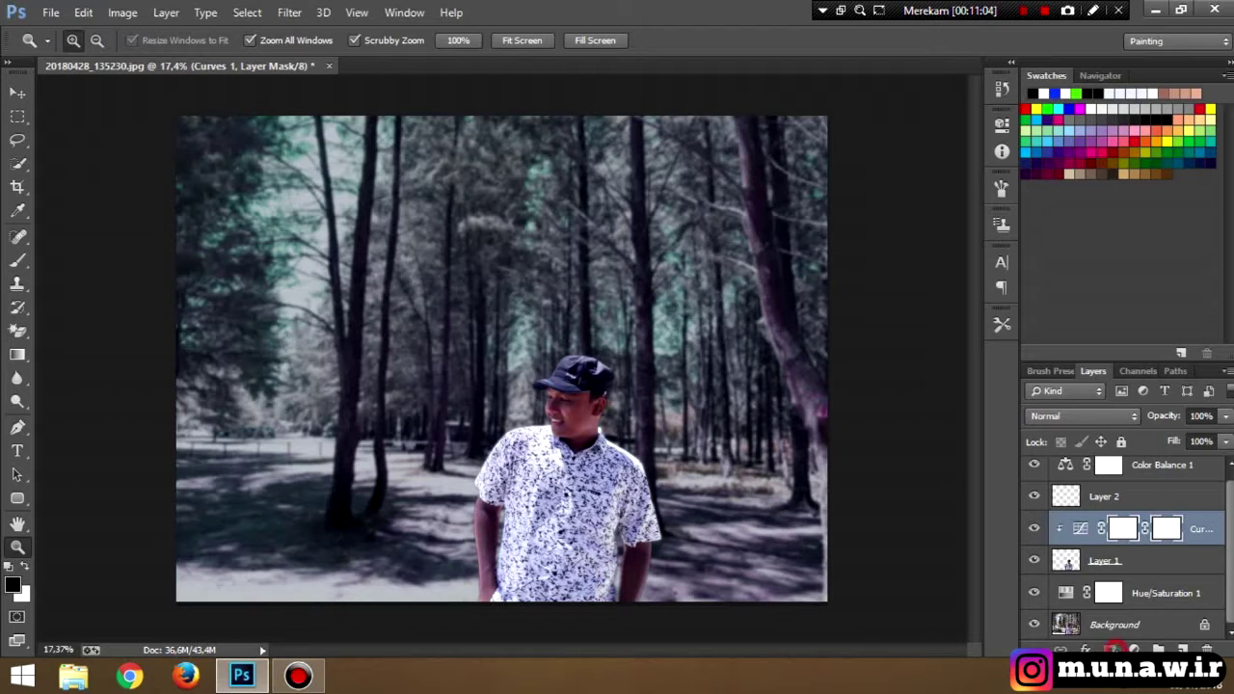
{"action": "right_click", "coordinate": [1168, 528]}
{"action": "left_click", "coordinate": [1137, 556]}
- Add a Vibrance adjustment layer above Layer 2, with vibrance at +15 and the saturation slightly reduced
{"action": "left_click", "coordinate": [1135, 649]}
{"action": "left_click", "coordinate": [1139, 650]}
{"action": "left_click", "coordinate": [1123, 626]}
{"action": "left_click", "coordinate": [1124, 563]}
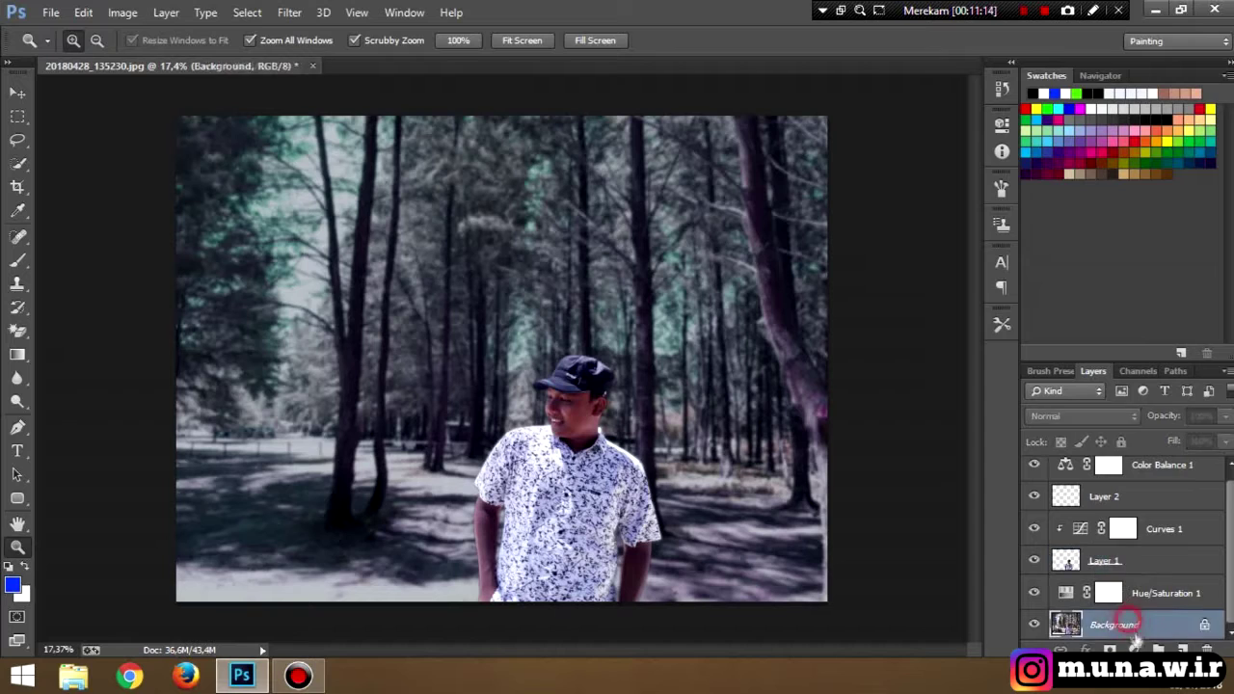
{"action": "left_click", "coordinate": [1128, 623]}
{"action": "left_click", "coordinate": [1110, 503]}
{"action": "left_click", "coordinate": [1135, 648]}
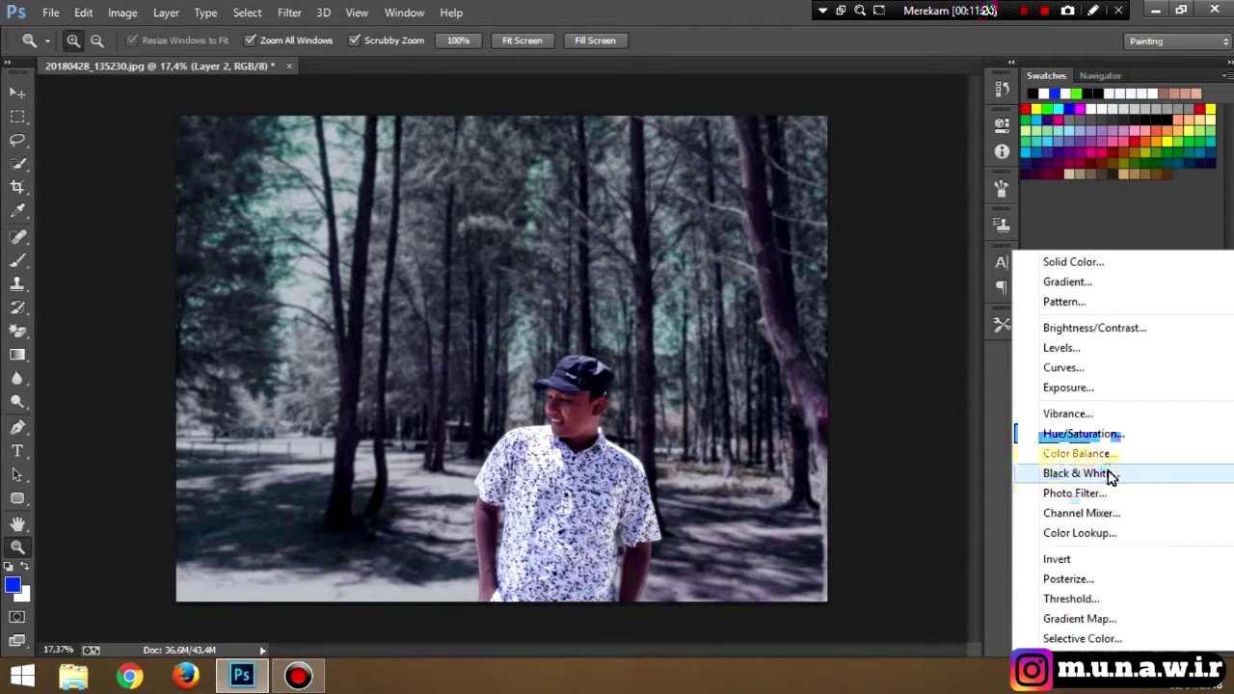
{"action": "left_click", "coordinate": [1087, 413]}
{"action": "left_click_drag", "start_coordinate": [894, 187], "coordinate": [875, 233]}
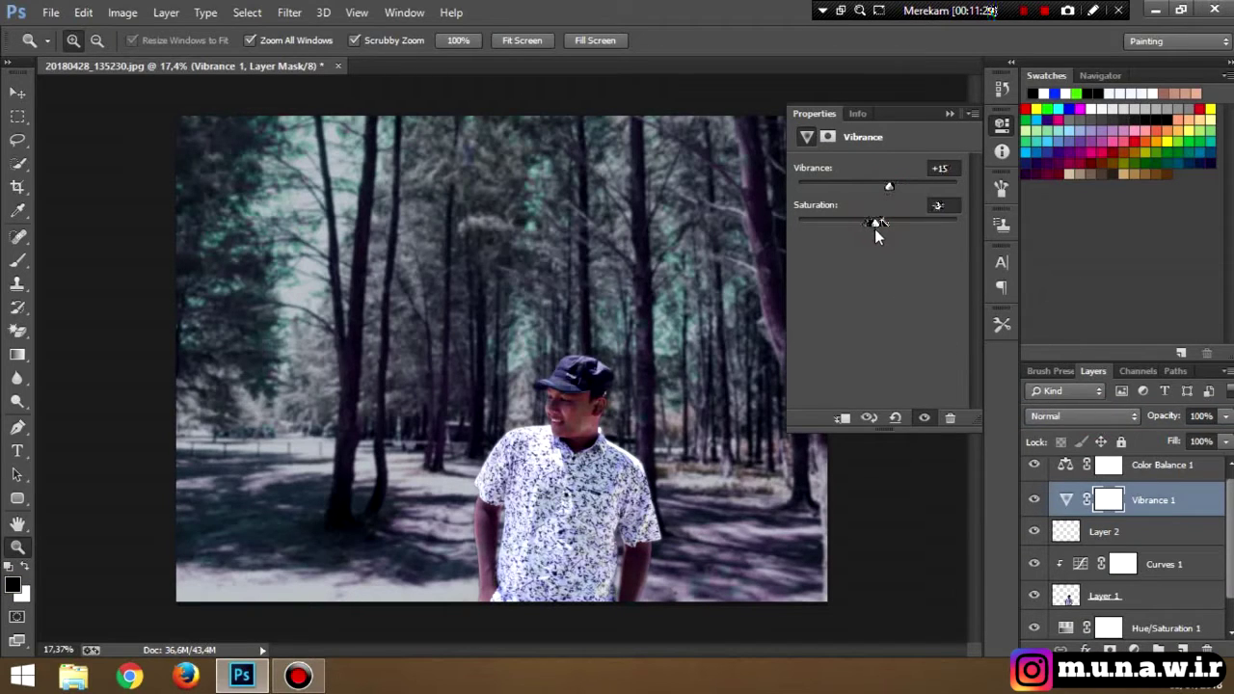
{"action": "left_click", "coordinate": [949, 114]}
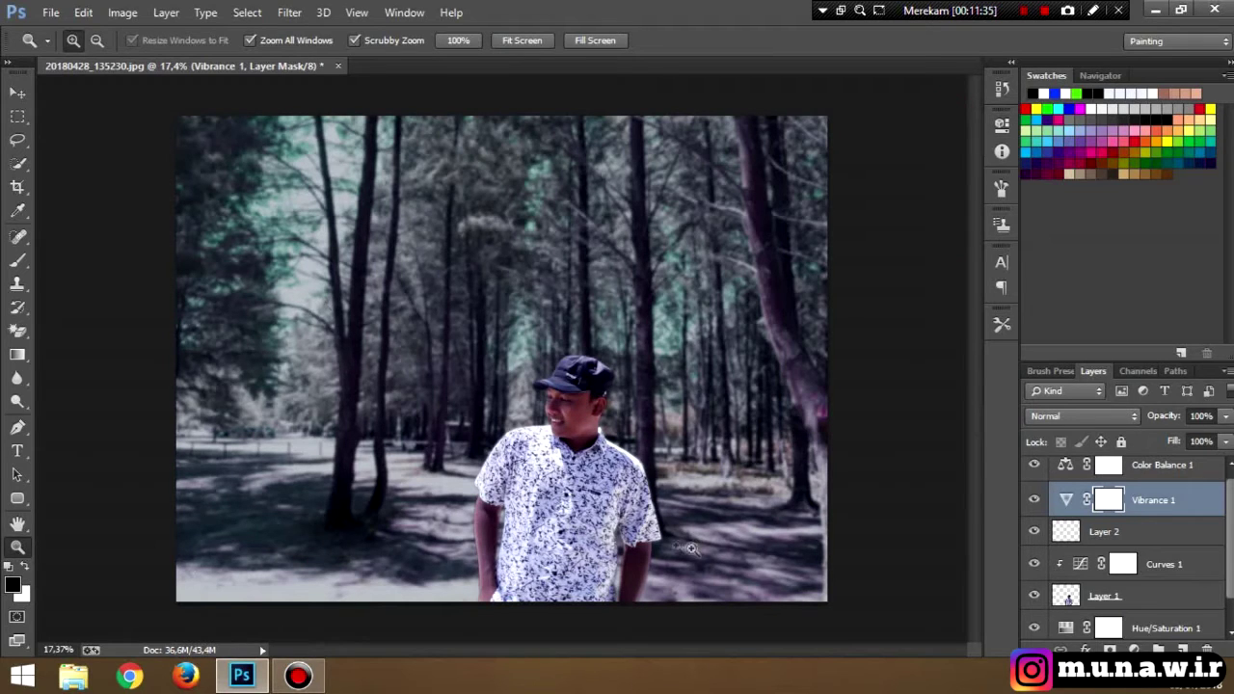
- Give the man's cutout layer a drop shadow with 19% opacity, 0 px distance, 7% spread and 106 px size
{"action": "left_click", "coordinate": [1105, 596]}
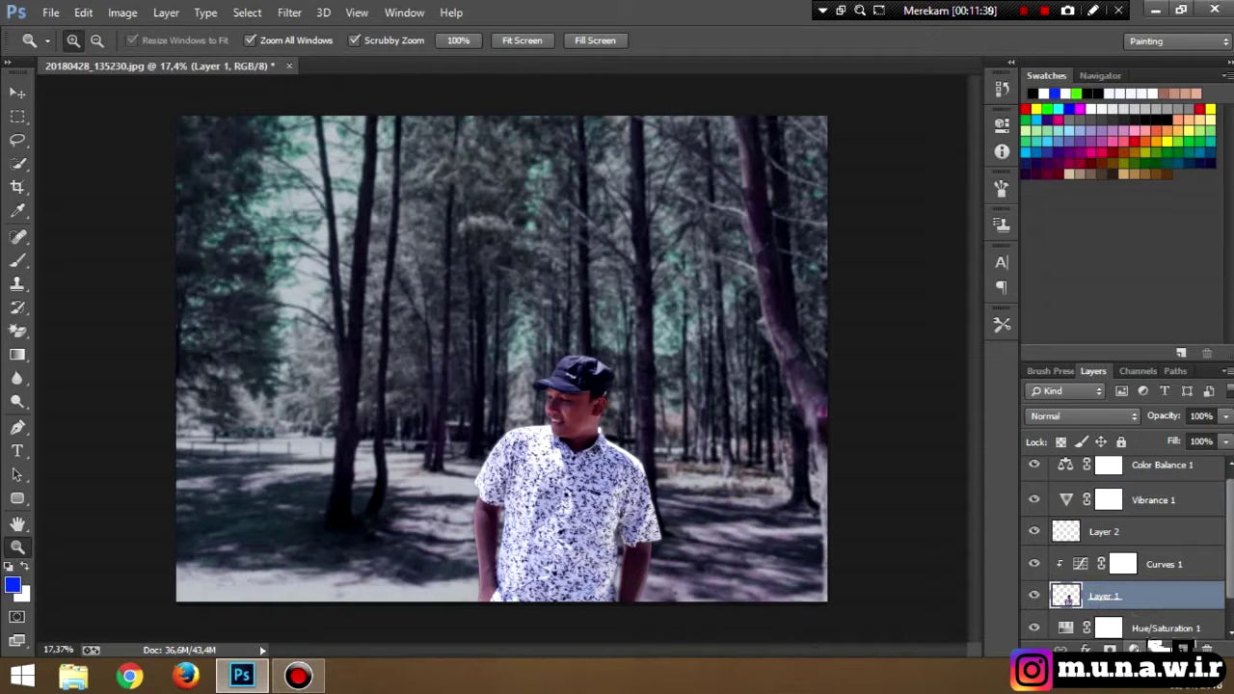
{"action": "double_click", "coordinate": [1170, 597]}
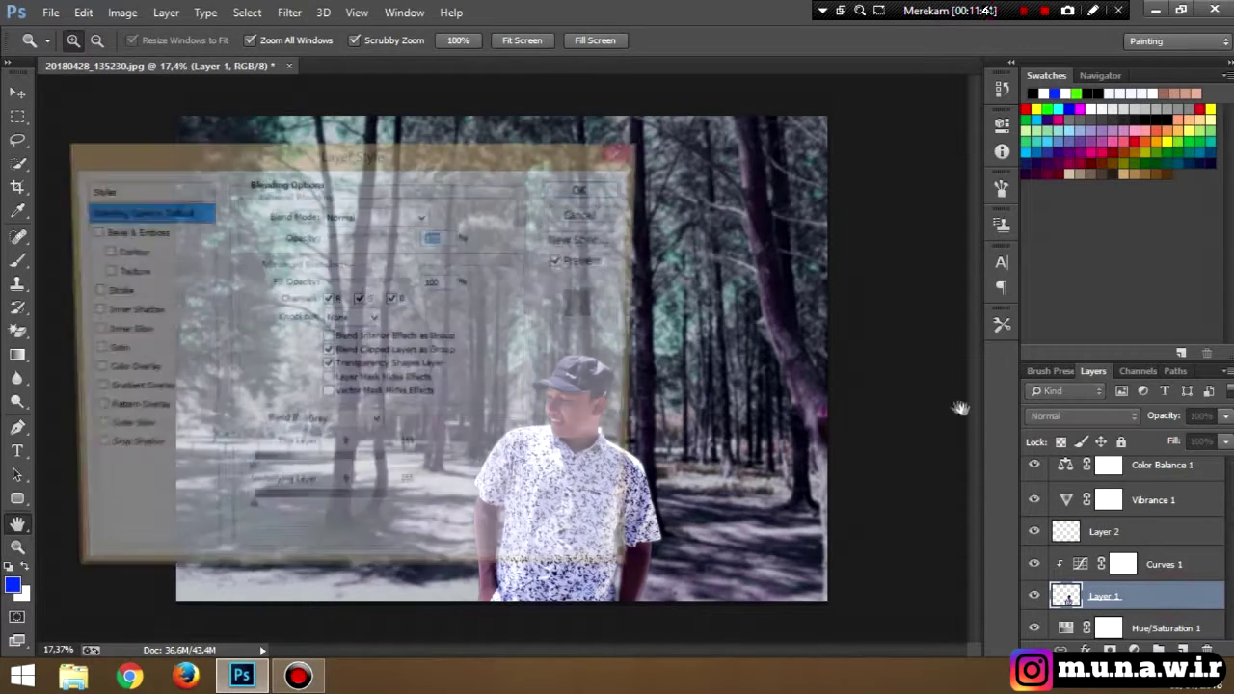
{"action": "left_click_drag", "start_coordinate": [417, 160], "coordinate": [1077, 94]}
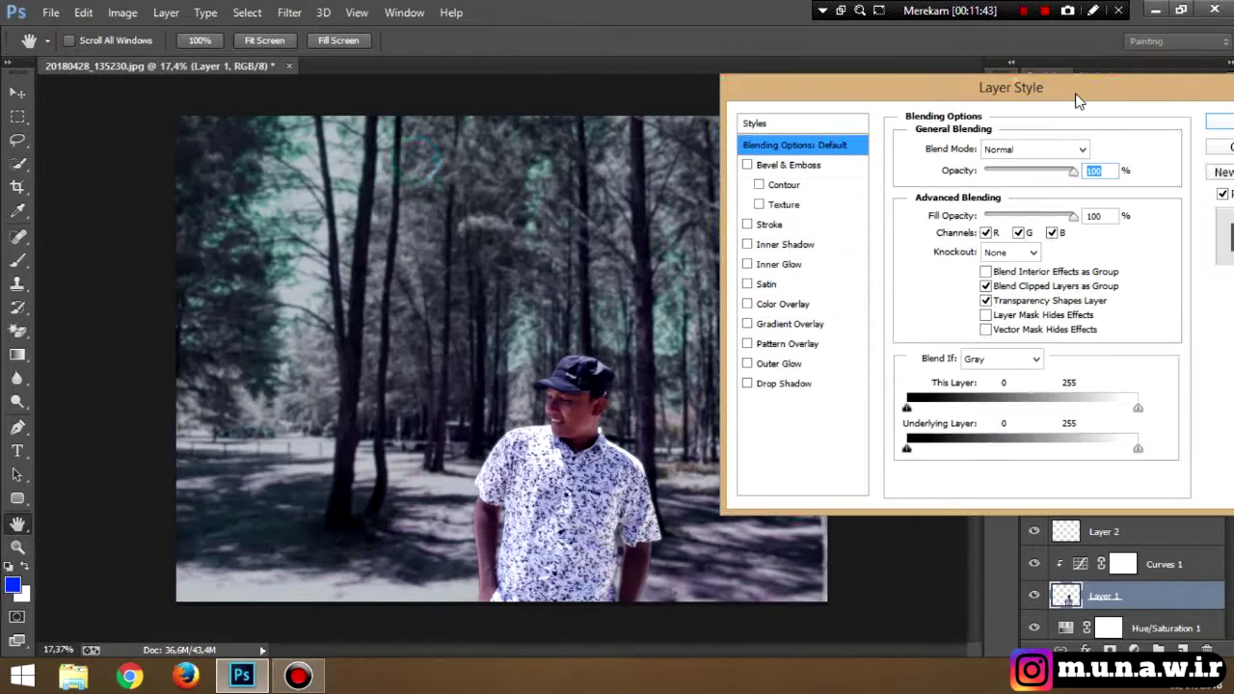
{"action": "left_click", "coordinate": [788, 383]}
{"action": "left_click_drag", "start_coordinate": [975, 228], "coordinate": [949, 248]}
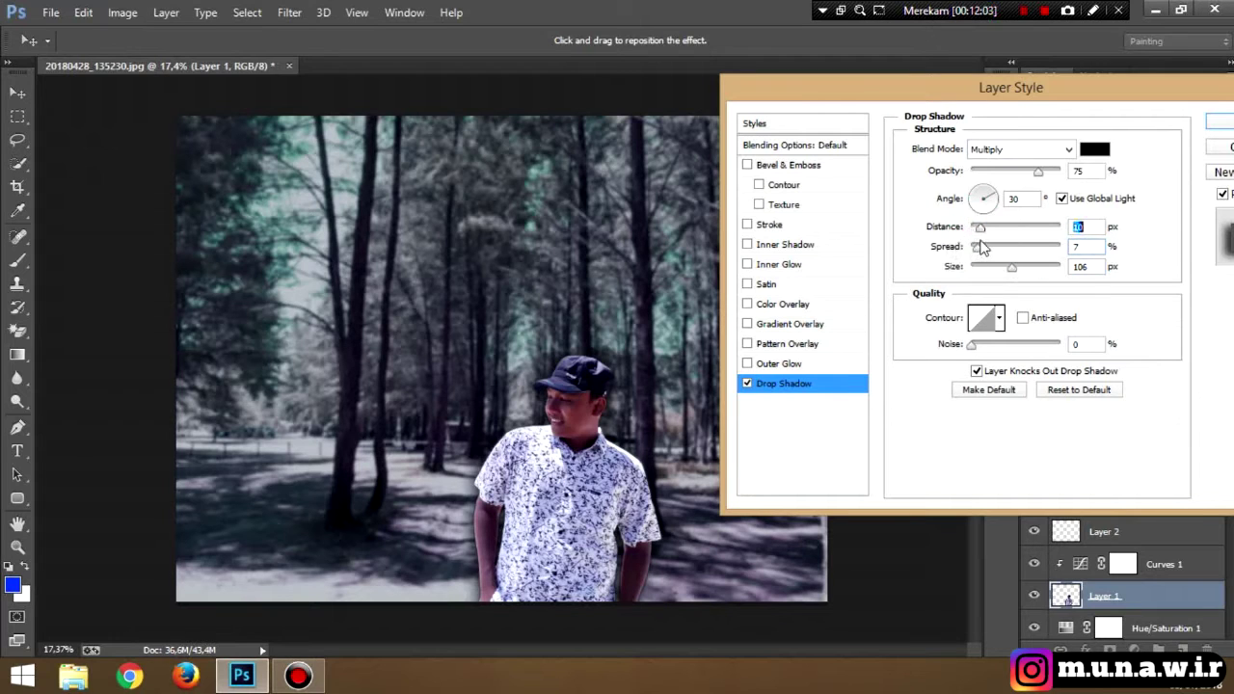
{"action": "left_click_drag", "start_coordinate": [1037, 171], "coordinate": [990, 207]}
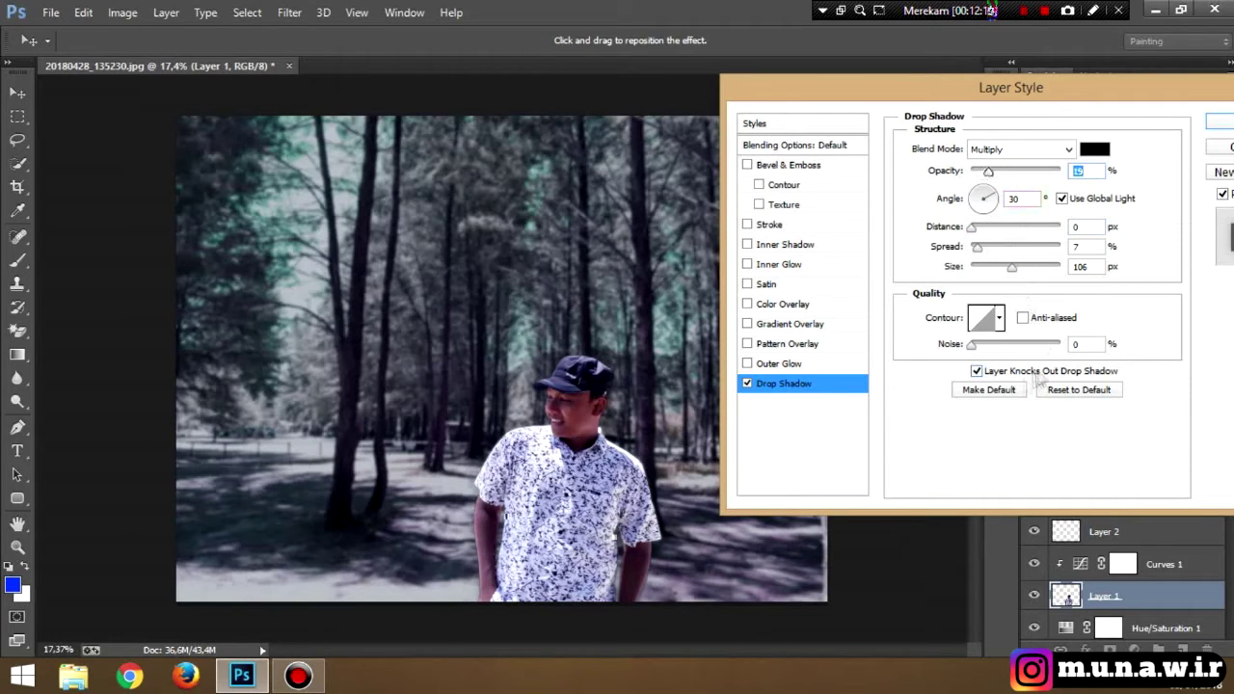
{"action": "left_click", "coordinate": [782, 265]}
{"action": "left_click", "coordinate": [1221, 123]}
{"action": "mouse_move", "coordinate": [686, 358]}
{"action": "left_mouse_down"}
{"action": "mouse_move", "coordinate": [722, 358]}
{"action": "mouse_move", "coordinate": [665, 385]}
{"action": "mouse_move", "coordinate": [669, 361]}
{"action": "left_mouse_up"}
{"action": "mouse_move", "coordinate": [337, 298]}
{"action": "left_mouse_down"}
{"action": "mouse_move", "coordinate": [358, 295]}
{"action": "mouse_move", "coordinate": [331, 315]}
{"action": "left_mouse_up"}
{"action": "left_click_drag", "start_coordinate": [521, 305], "coordinate": [588, 306]}
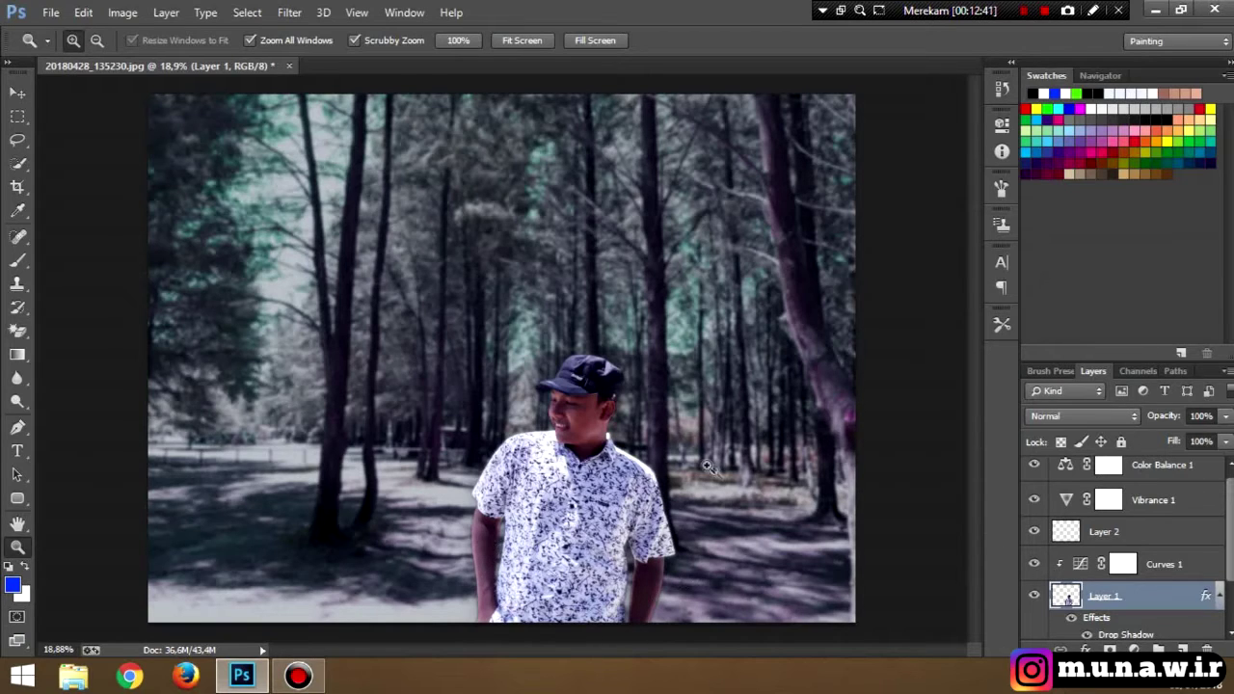
- Add a Photo Filter adjustment clipped to the man's cutout layer, using Warming Filter (85) at 65% density
{"action": "scroll", "coordinate": [1205, 569], "scroll_direction": "down", "scroll_amount": 1}
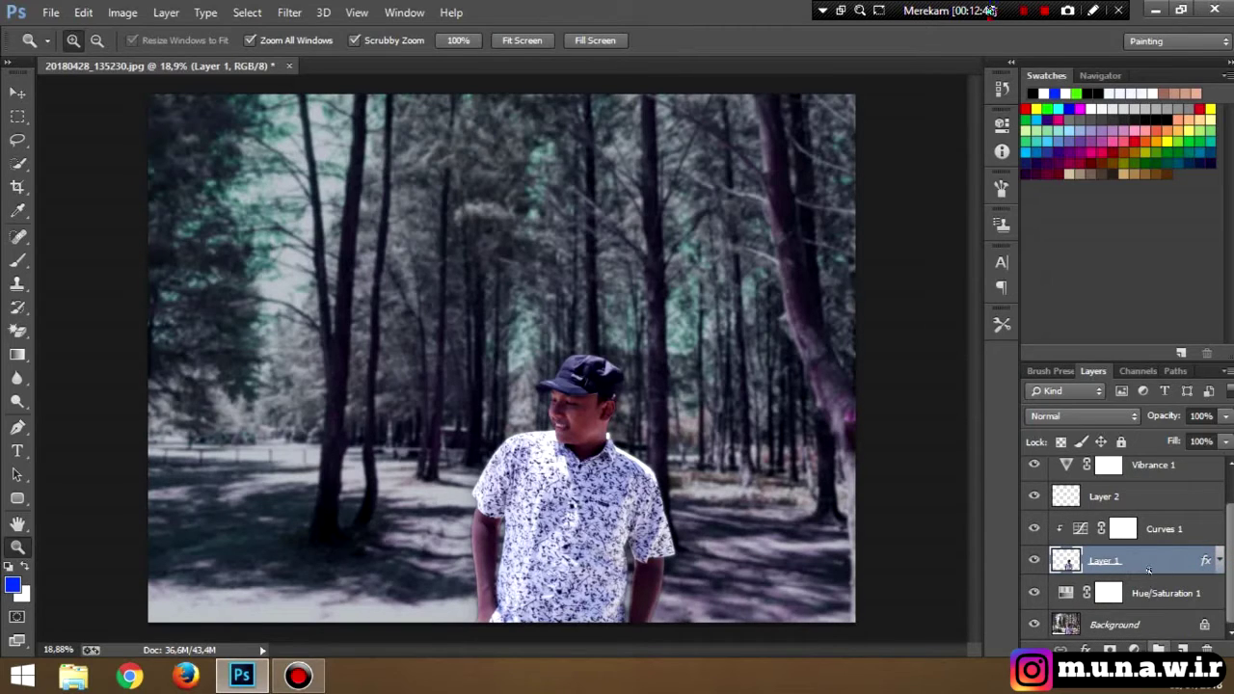
{"action": "left_click", "coordinate": [1133, 650]}
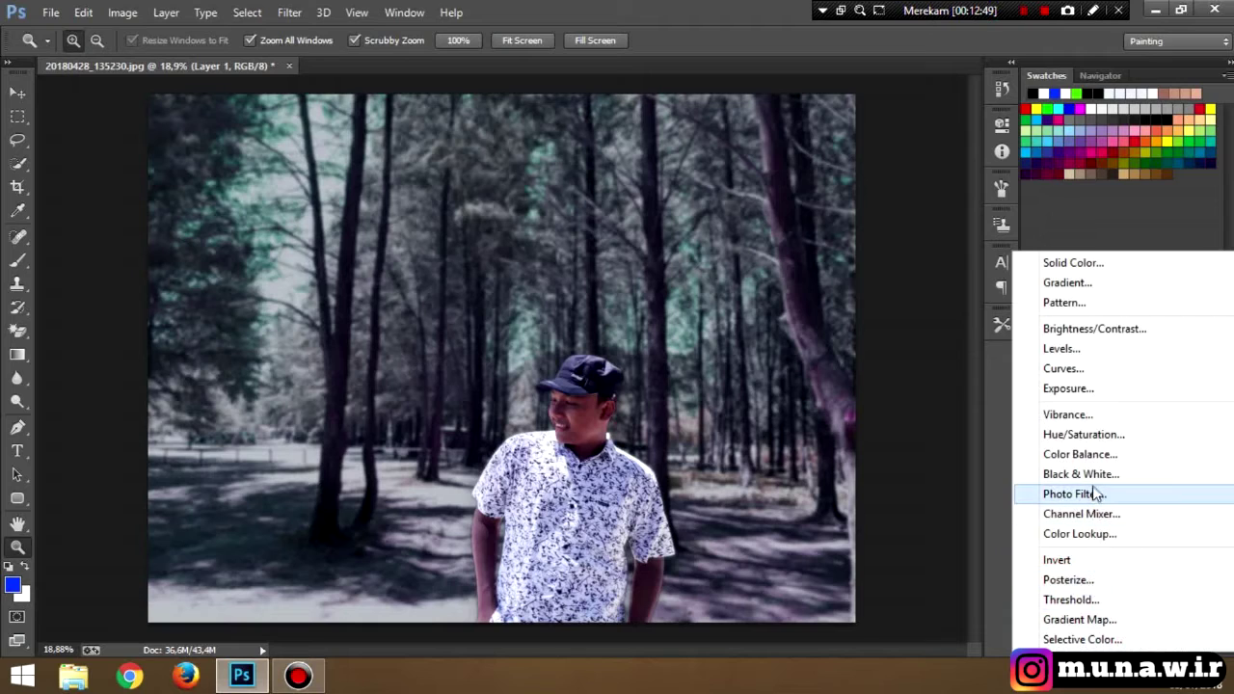
{"action": "left_click", "coordinate": [1102, 496]}
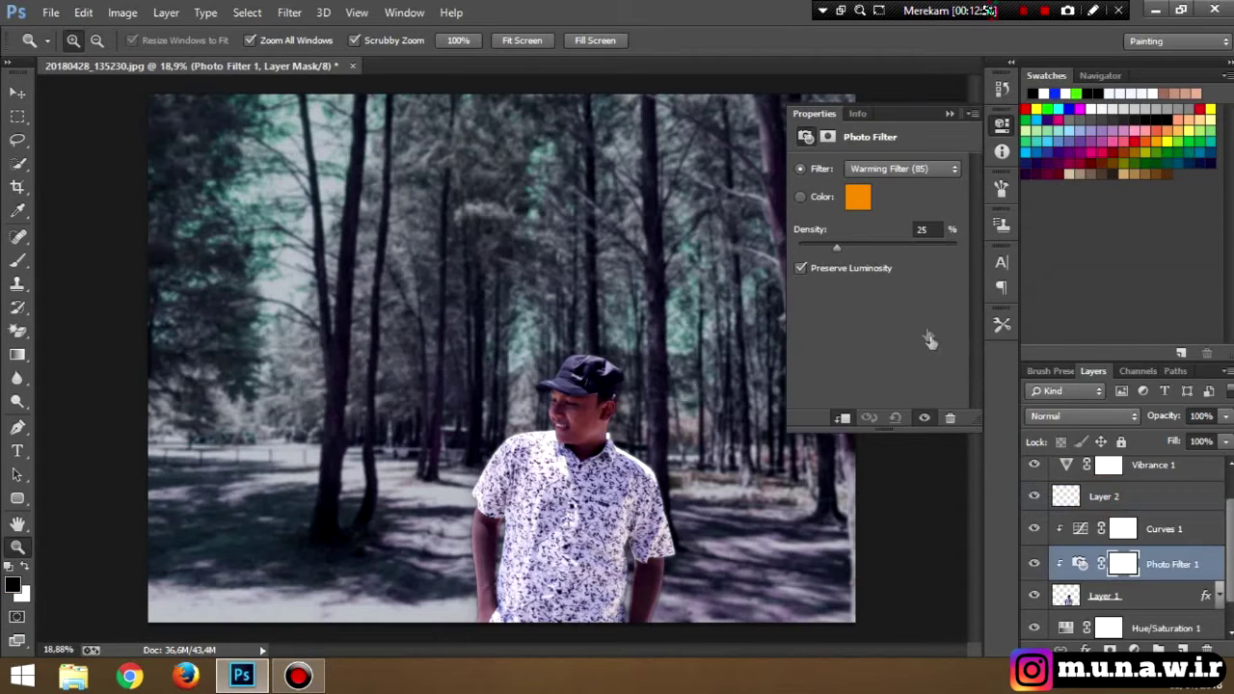
{"action": "left_click_drag", "start_coordinate": [836, 247], "coordinate": [900, 249]}
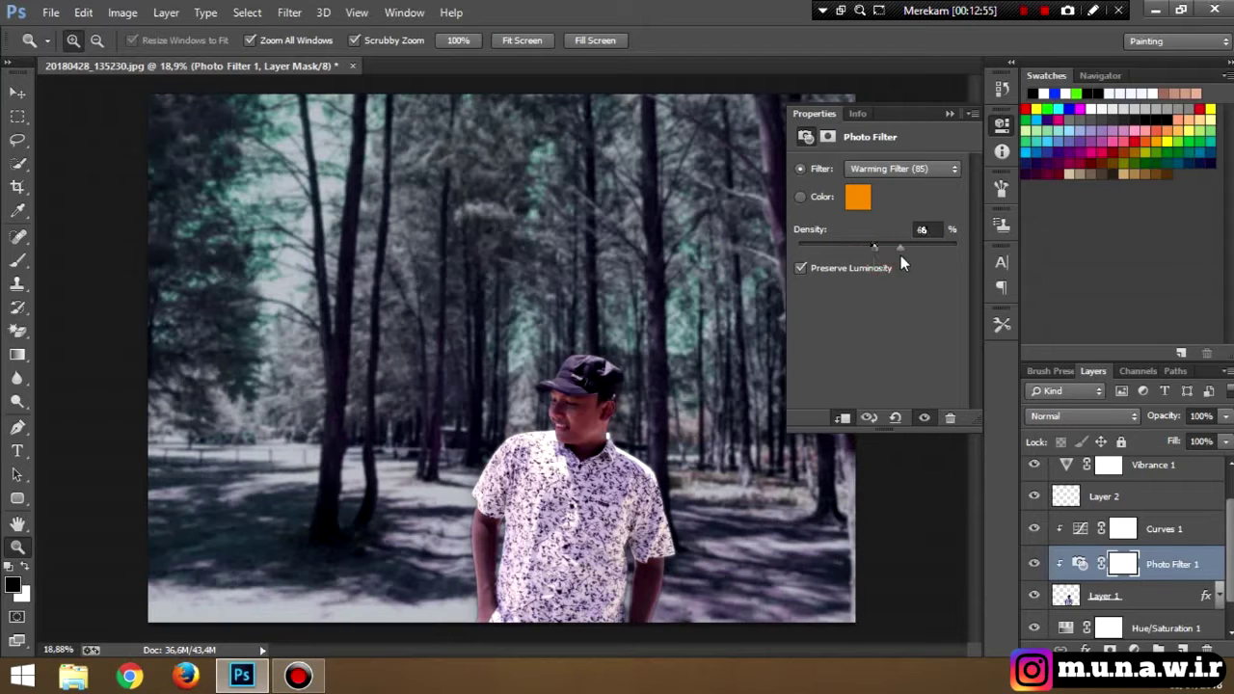
- Switch the photo filter to a custom pale cream colour (H 35, S 12, B 93) and lower its density slightly
{"action": "left_click", "coordinate": [799, 197]}
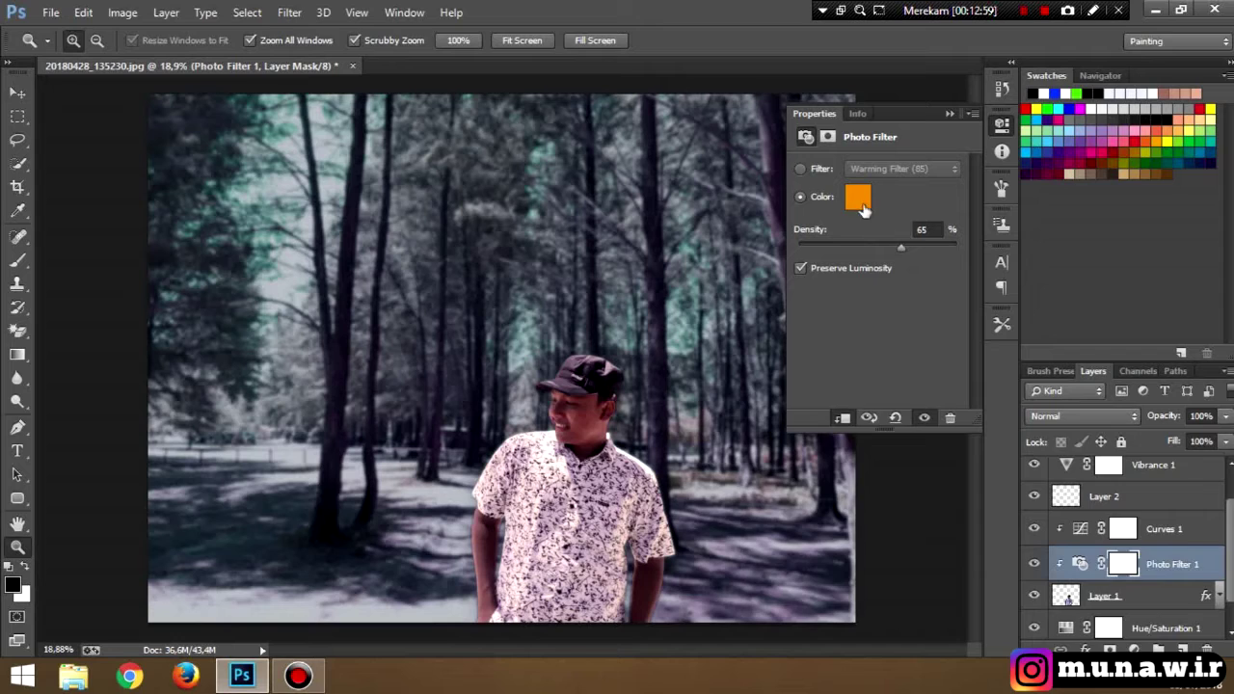
{"action": "left_click", "coordinate": [864, 206]}
{"action": "left_click", "coordinate": [747, 472]}
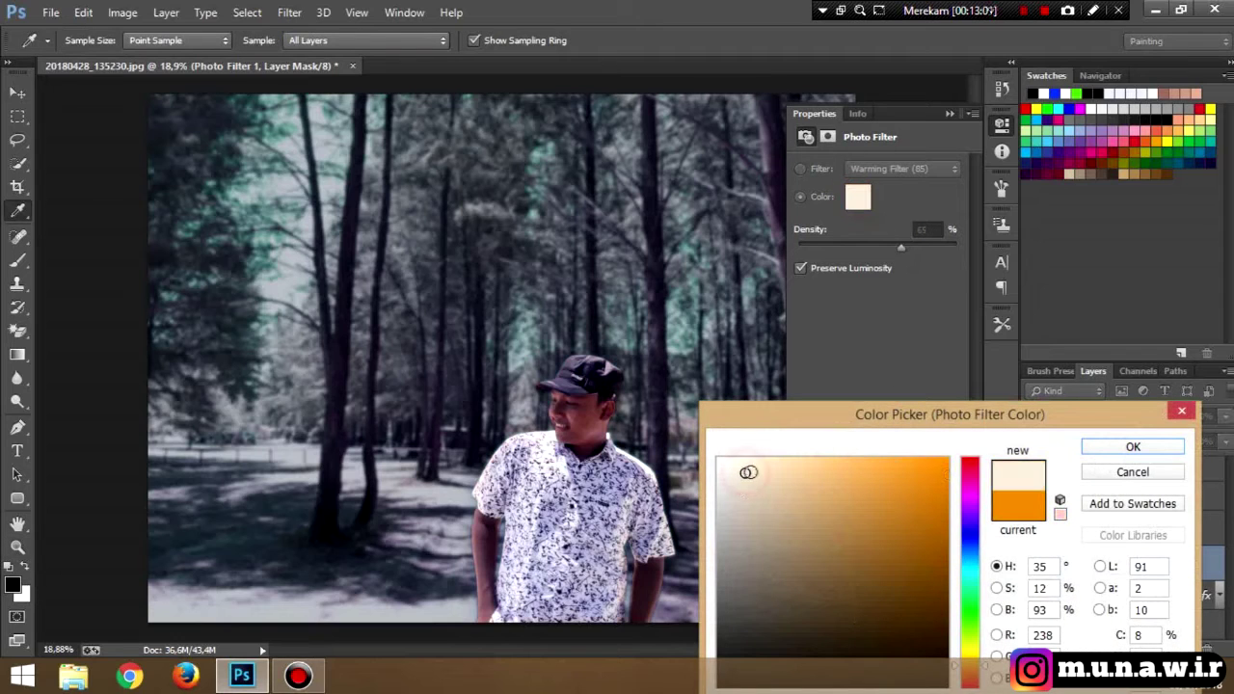
{"action": "left_click", "coordinate": [1130, 444]}
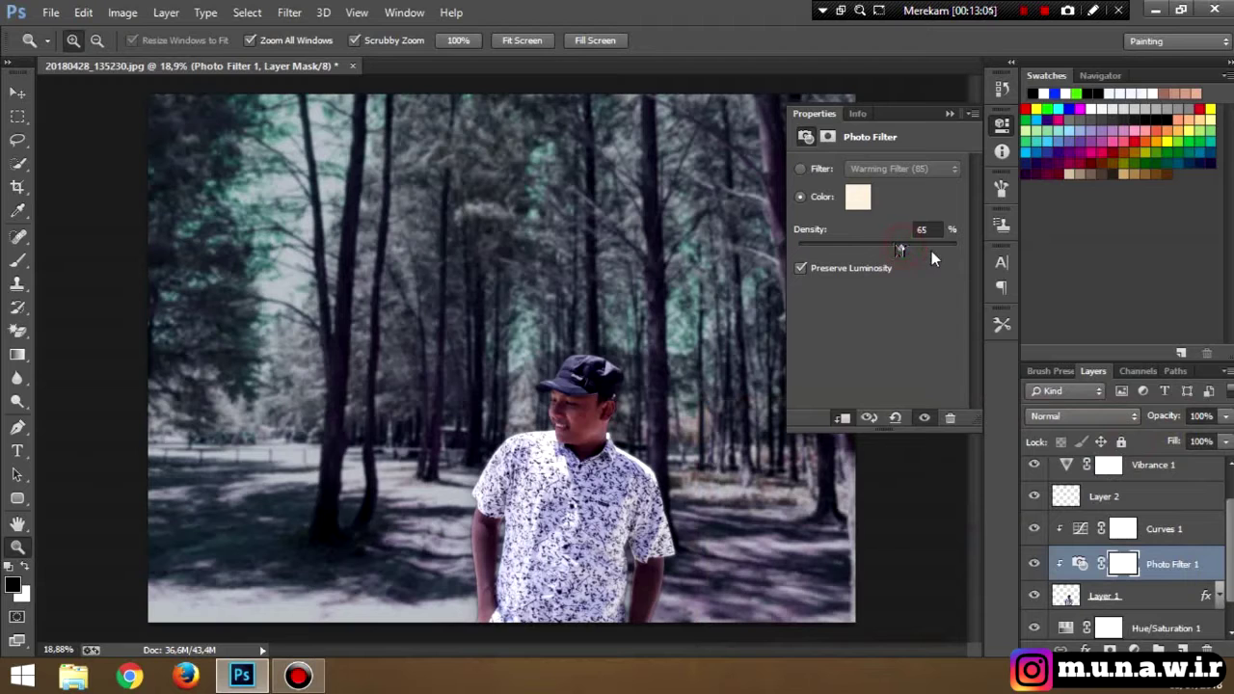
{"action": "left_click_drag", "start_coordinate": [940, 252], "coordinate": [897, 266]}
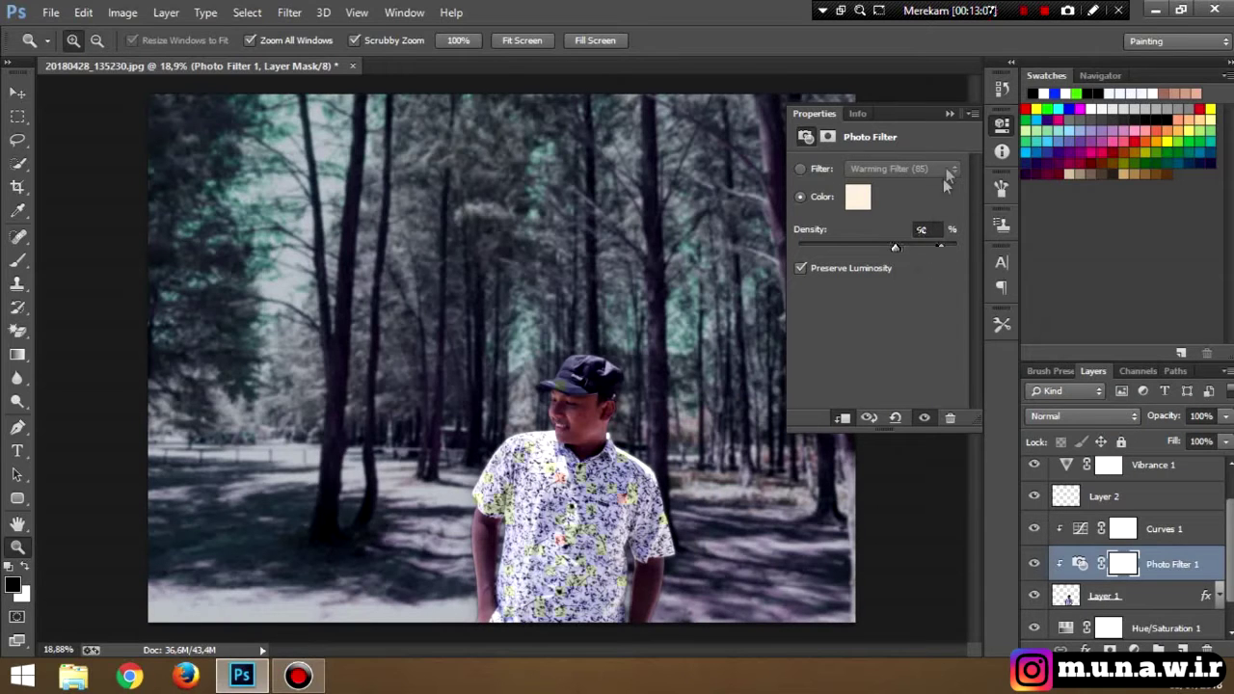
{"action": "left_click", "coordinate": [949, 115]}
- Add a Brightness/Contrast adjustment clipped directly above the man's cutout layer and fine-tune it
{"action": "left_click_drag", "start_coordinate": [744, 316], "coordinate": [726, 344]}
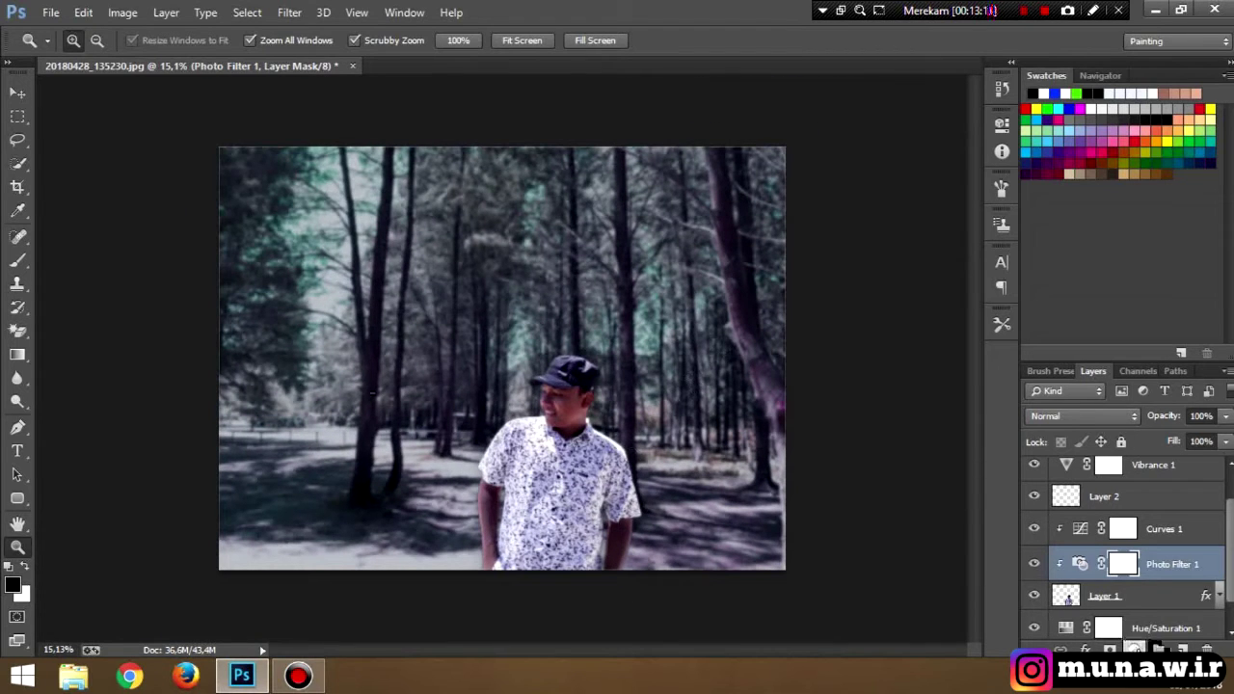
{"action": "left_click", "coordinate": [1133, 593]}
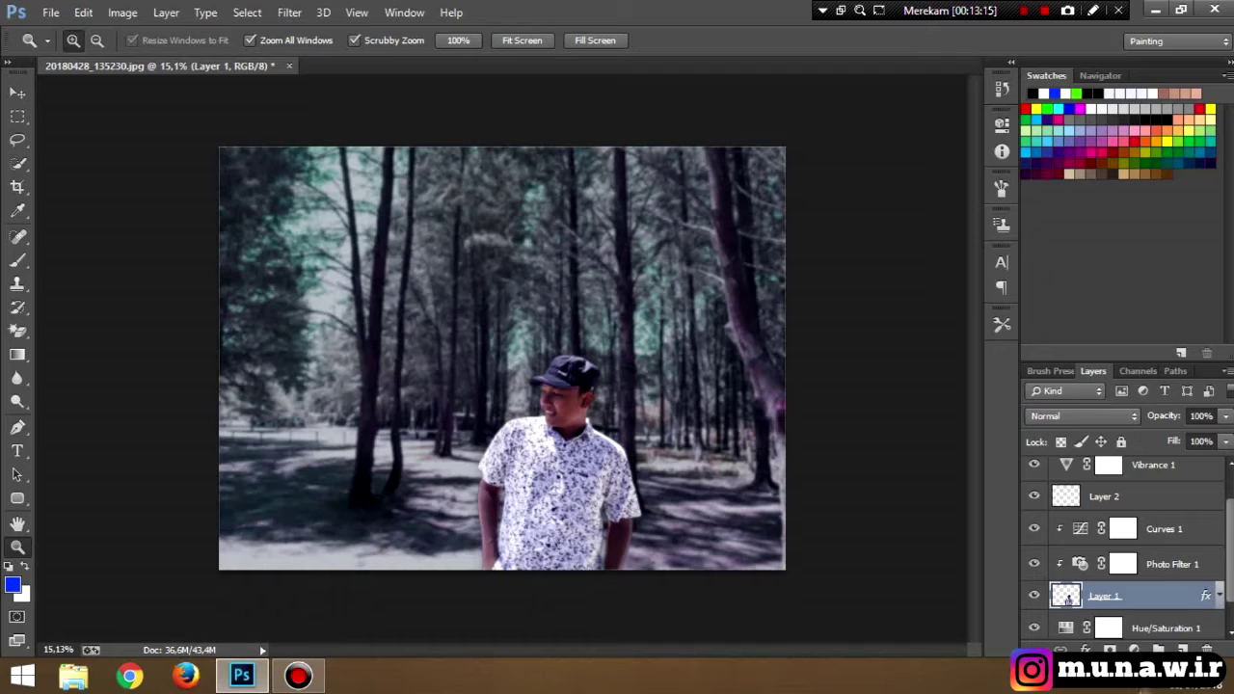
{"action": "left_click", "coordinate": [1133, 648]}
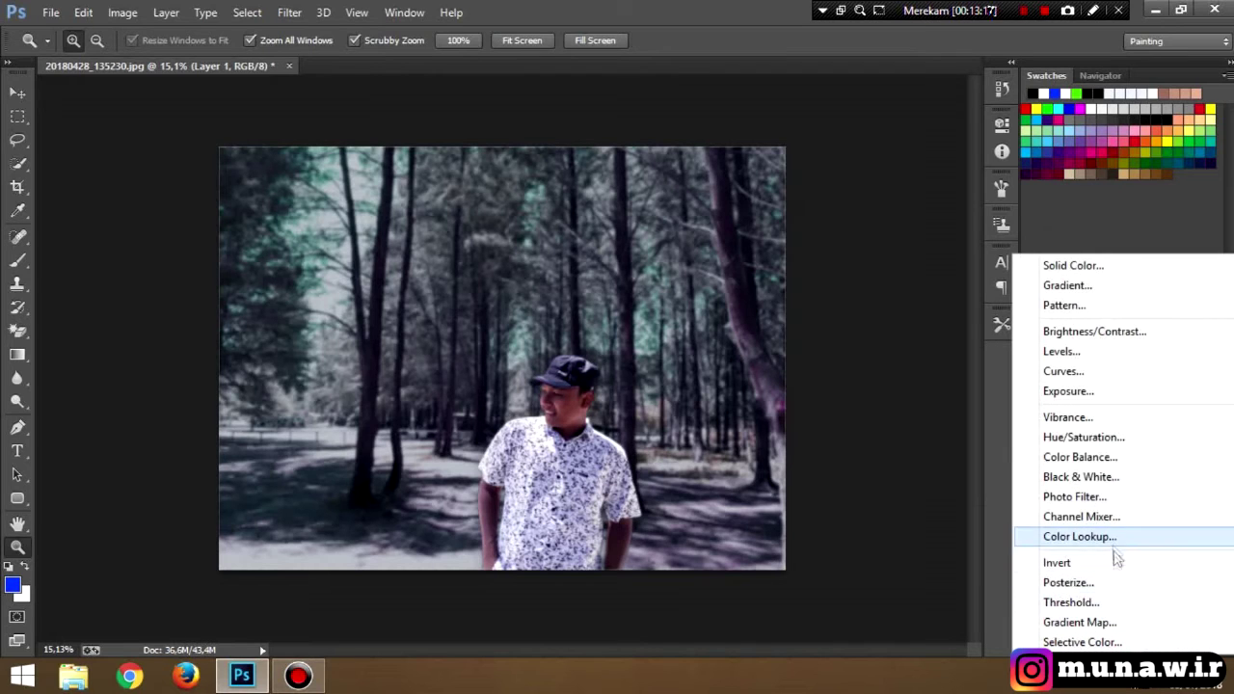
{"action": "left_click", "coordinate": [1087, 333]}
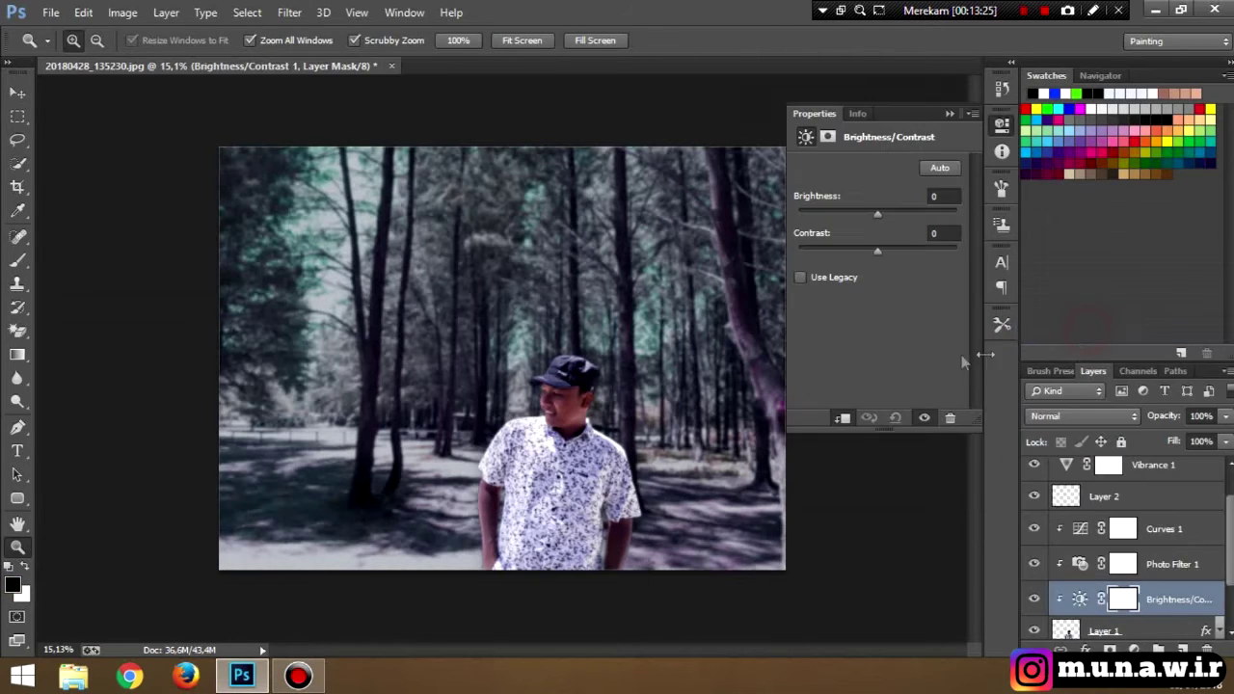
{"action": "mouse_move", "coordinate": [878, 210]}
{"action": "left_mouse_down"}
{"action": "mouse_move", "coordinate": [889, 216]}
{"action": "mouse_move", "coordinate": [878, 232]}
{"action": "left_mouse_up"}
{"action": "left_click", "coordinate": [949, 114]}
{"action": "left_click_drag", "start_coordinate": [700, 386], "coordinate": [724, 379]}
{"action": "left_click_drag", "start_coordinate": [573, 378], "coordinate": [559, 416]}
{"action": "mouse_move", "coordinate": [604, 380]}
{"action": "left_mouse_down"}
{"action": "mouse_move", "coordinate": [632, 376]}
{"action": "mouse_move", "coordinate": [623, 384]}
{"action": "left_mouse_up"}
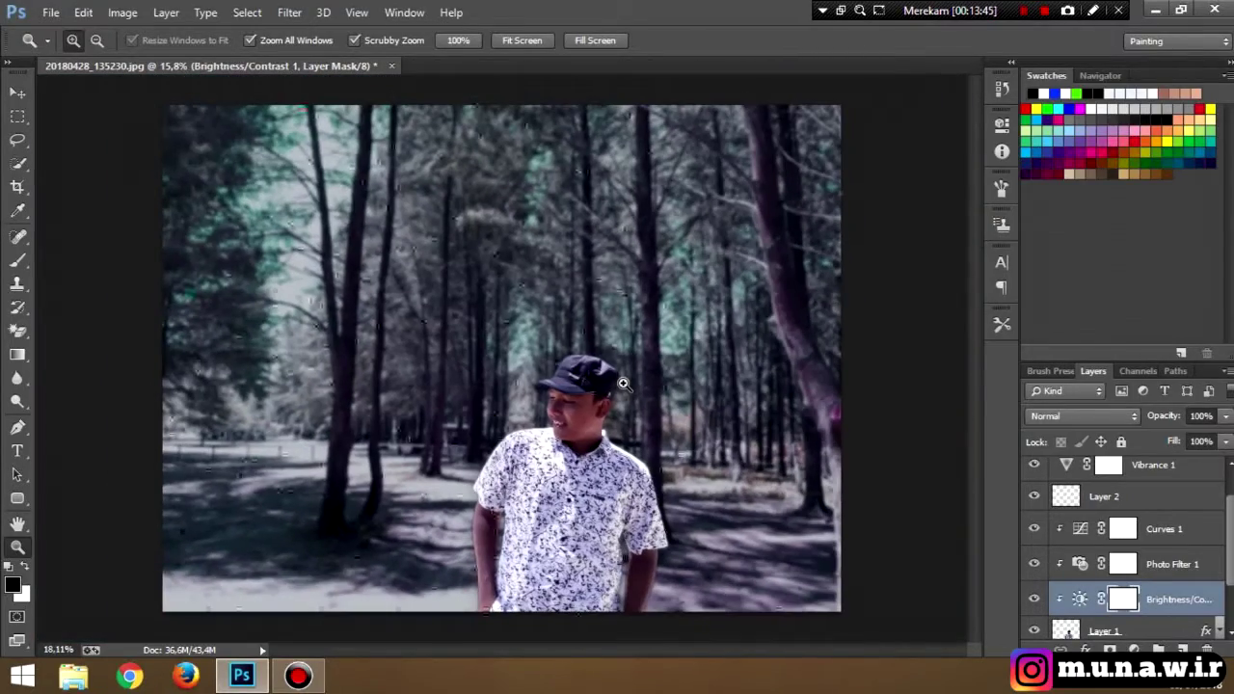
{"action": "left_click_drag", "start_coordinate": [296, 475], "coordinate": [292, 481]}
- Try creating a layer group directly above the Background layer, and delete it
{"action": "scroll", "coordinate": [1201, 617], "scroll_direction": "down", "scroll_amount": 2}
{"action": "left_click", "coordinate": [1134, 625]}
{"action": "left_click", "coordinate": [1158, 648]}
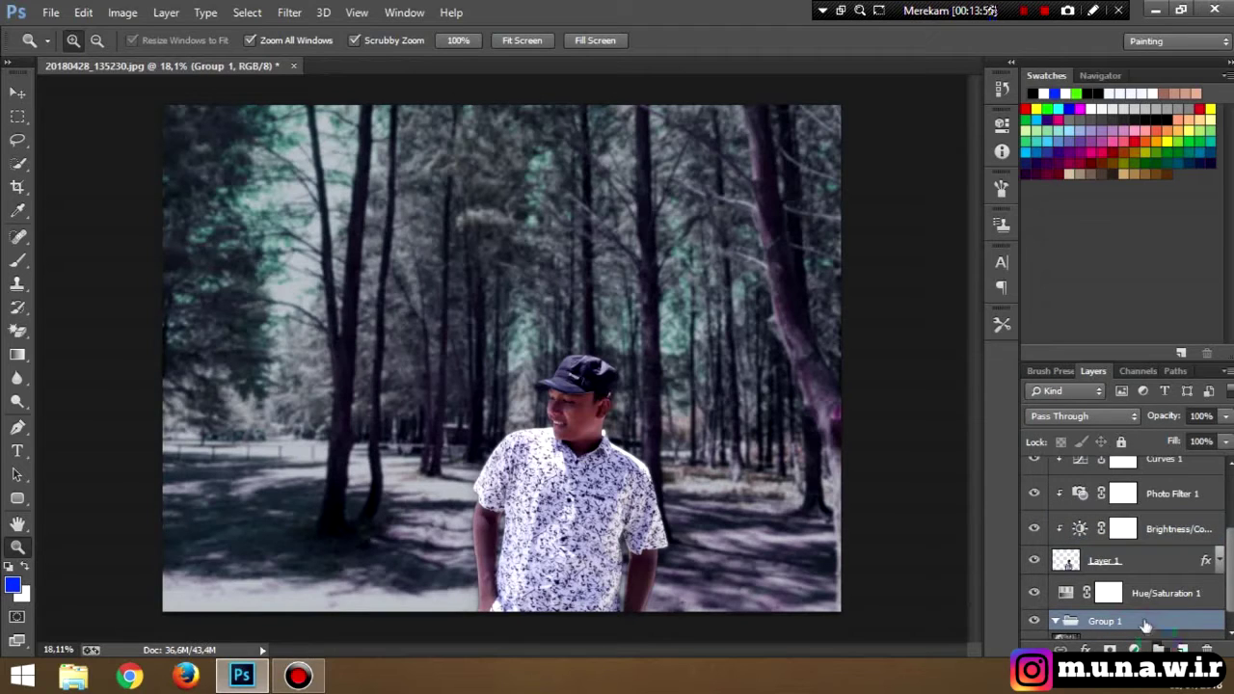
{"action": "scroll", "coordinate": [1154, 642], "scroll_direction": "down", "scroll_amount": 1}
{"action": "right_click", "coordinate": [1119, 604]}
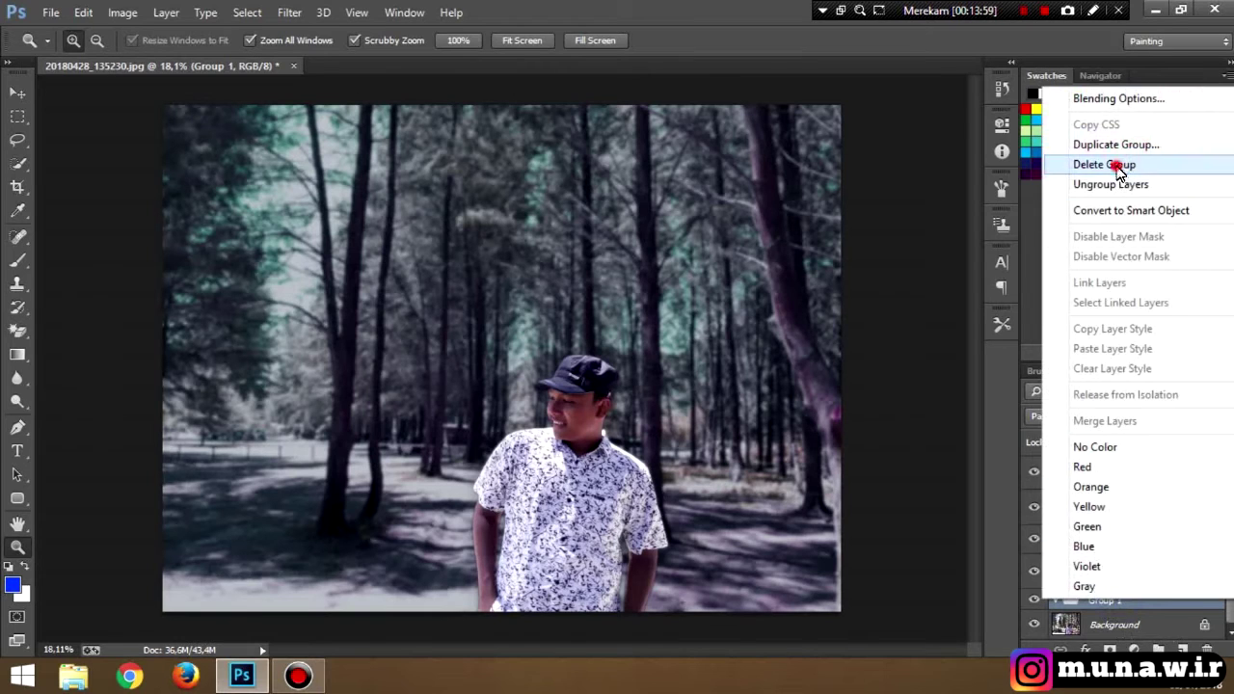
{"action": "left_click", "coordinate": [1103, 165]}
- Add a Hue/Saturation adjustment directly above the Background layer, with Hue -32, Saturation -16 and Lightness -6
{"action": "left_click", "coordinate": [1137, 649]}
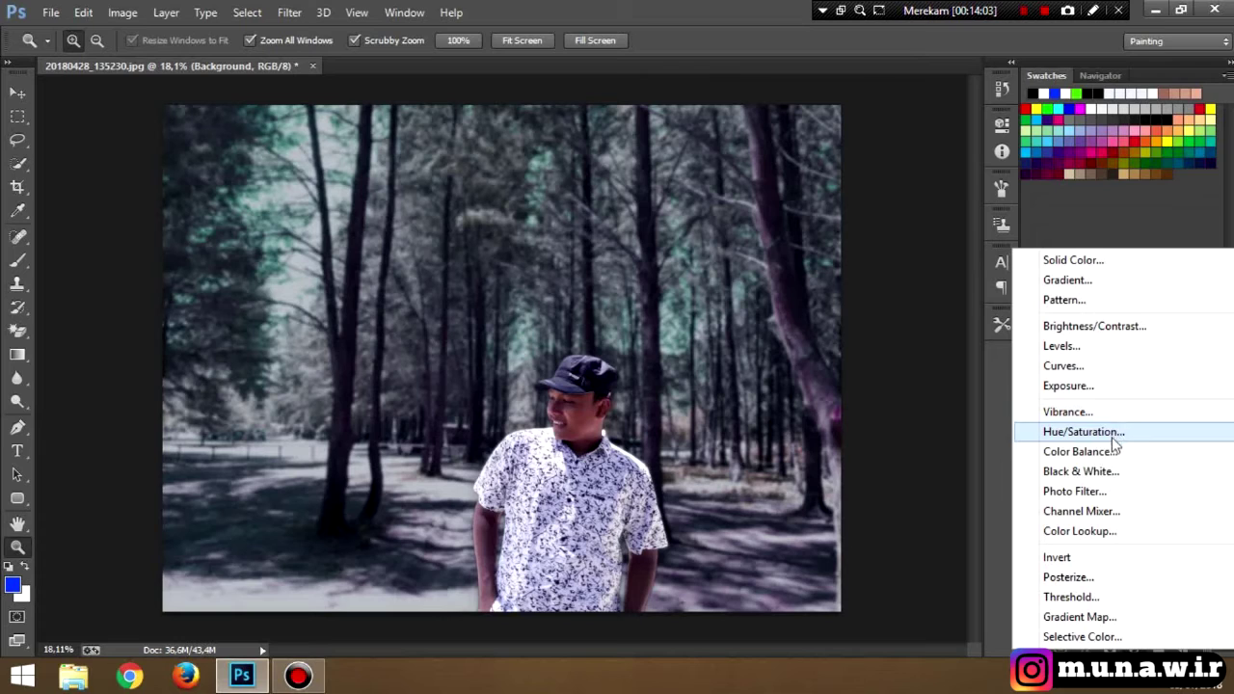
{"action": "left_click", "coordinate": [1105, 432]}
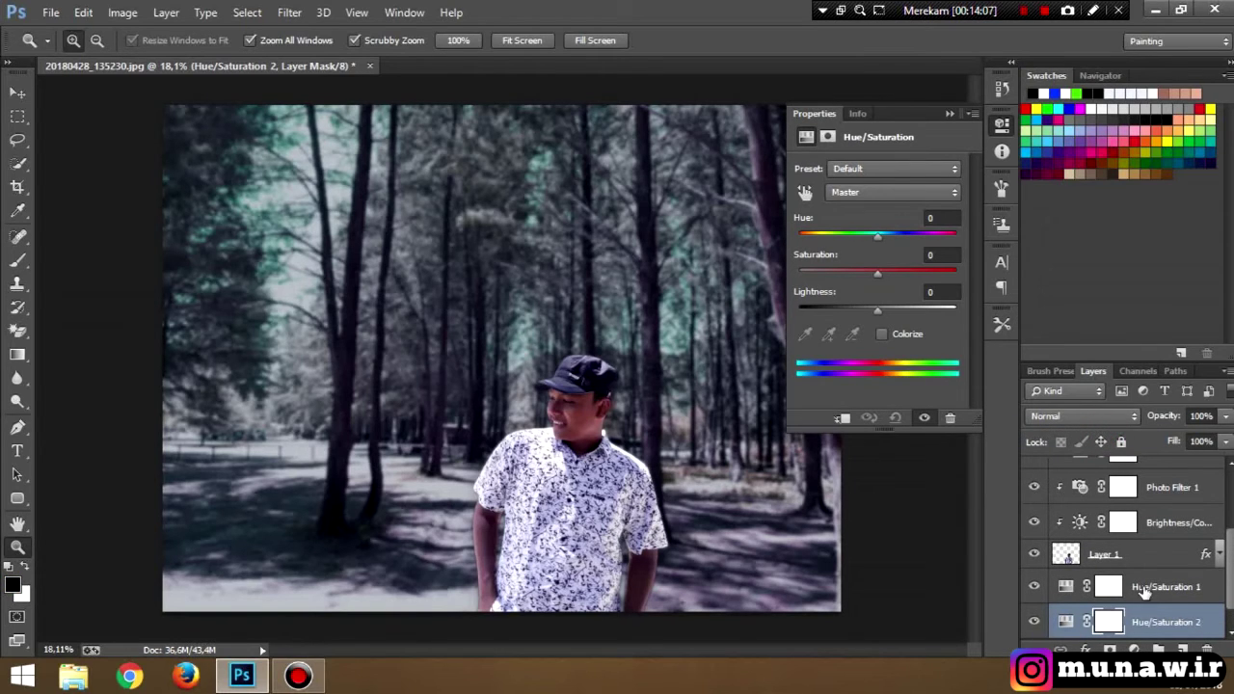
{"action": "left_click_drag", "start_coordinate": [881, 308], "coordinate": [872, 339]}
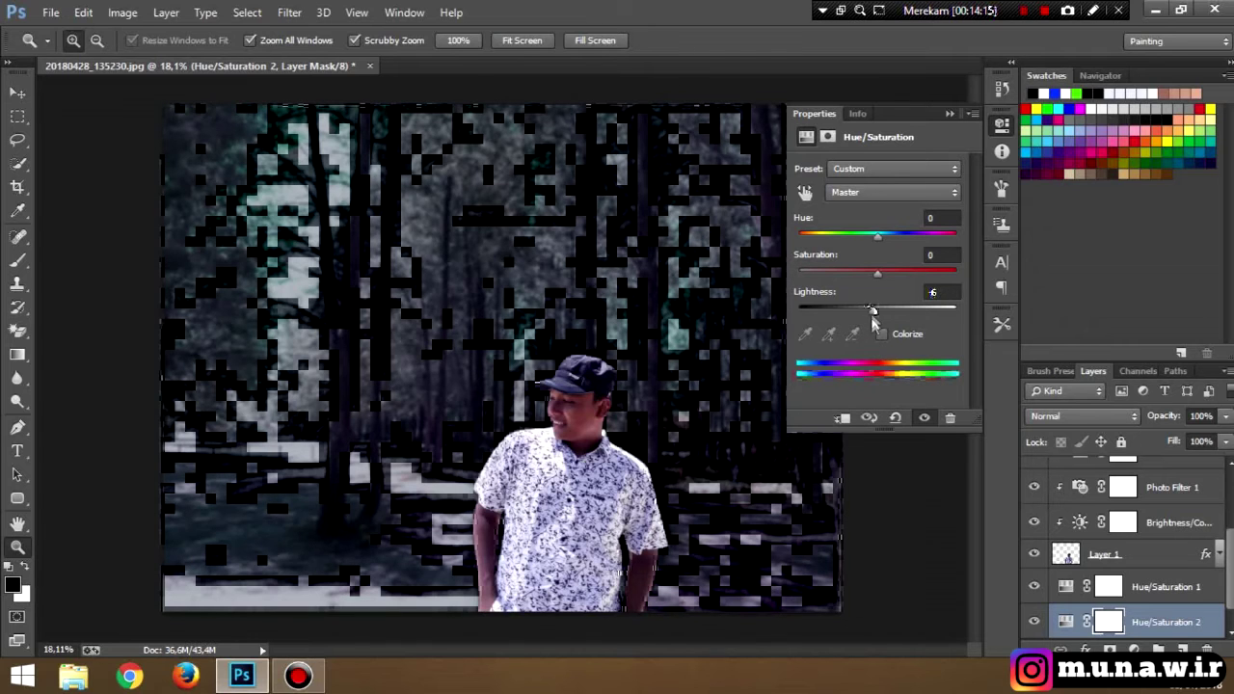
{"action": "mouse_move", "coordinate": [877, 274]}
{"action": "left_mouse_down"}
{"action": "mouse_move", "coordinate": [960, 276]}
{"action": "mouse_move", "coordinate": [875, 294]}
{"action": "mouse_move", "coordinate": [835, 275]}
{"action": "mouse_move", "coordinate": [865, 277]}
{"action": "left_mouse_up"}
{"action": "left_click_drag", "start_coordinate": [877, 236], "coordinate": [853, 267]}
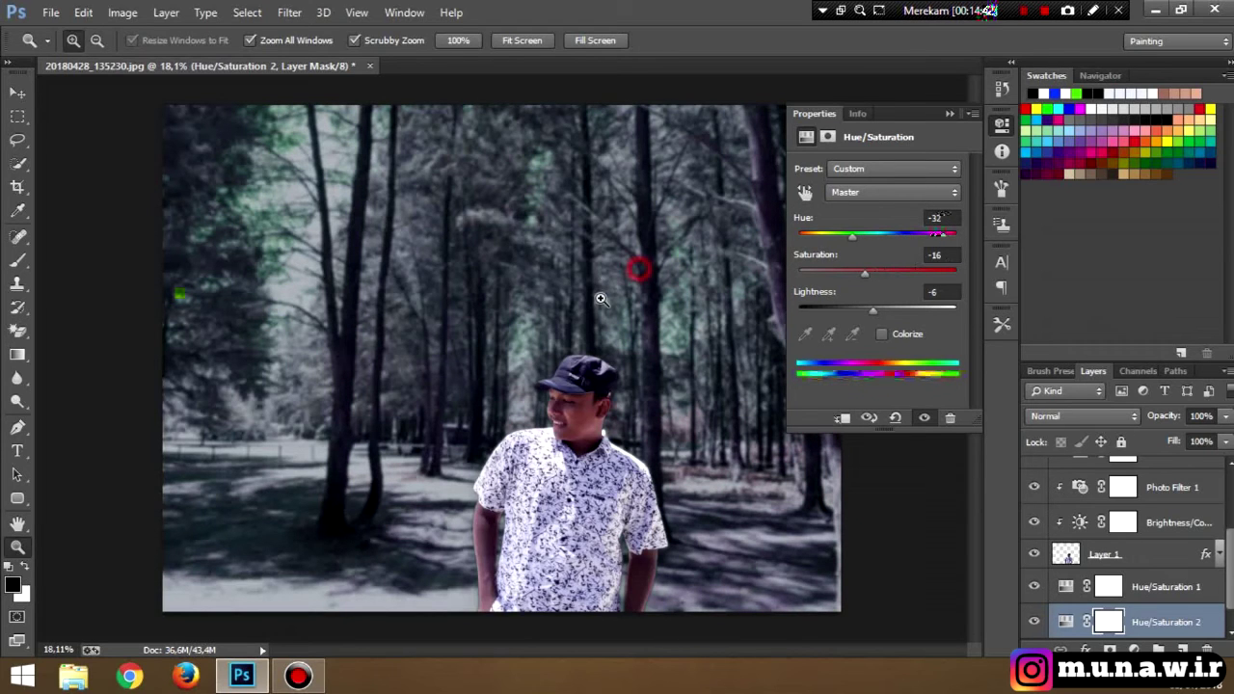
{"action": "left_click", "coordinate": [949, 113]}
{"action": "left_click_drag", "start_coordinate": [757, 223], "coordinate": [735, 272]}
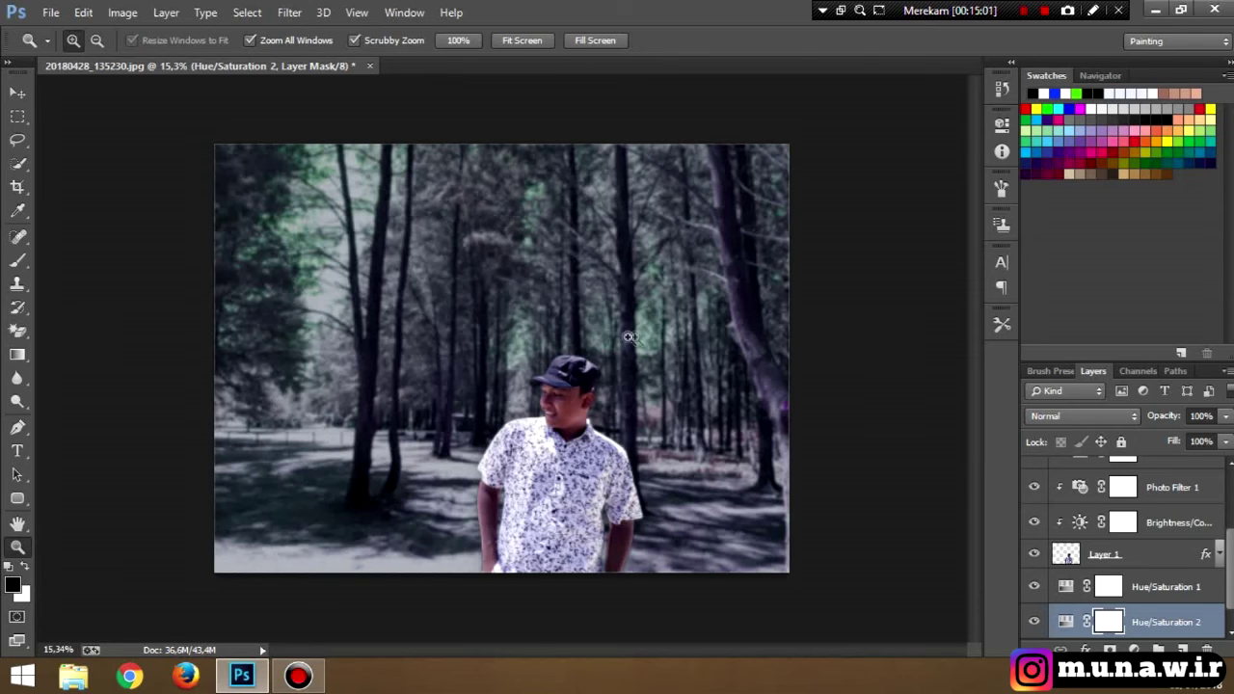
{"action": "mouse_move", "coordinate": [693, 417]}
{"action": "left_mouse_down"}
{"action": "mouse_move", "coordinate": [758, 388]}
{"action": "mouse_move", "coordinate": [702, 408]}
{"action": "left_mouse_up"}
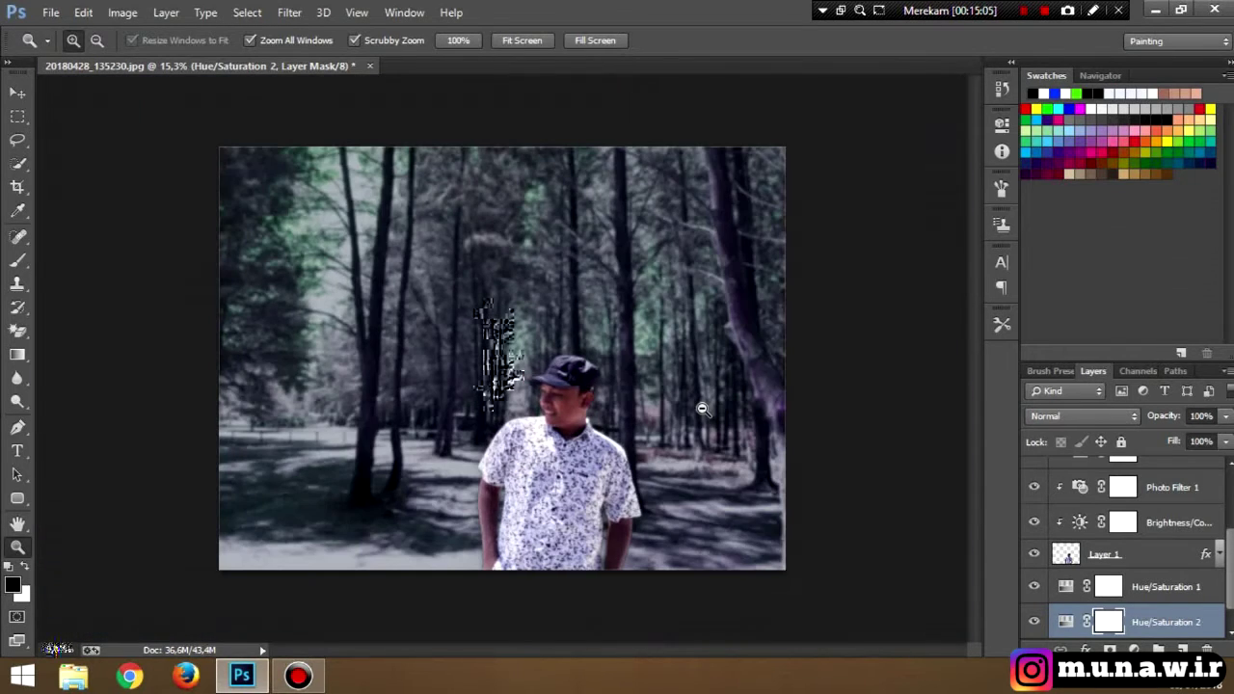
{"action": "mouse_move", "coordinate": [481, 329]}
{"action": "left_mouse_down"}
{"action": "mouse_move", "coordinate": [504, 327]}
{"action": "mouse_move", "coordinate": [492, 329]}
{"action": "left_mouse_up"}
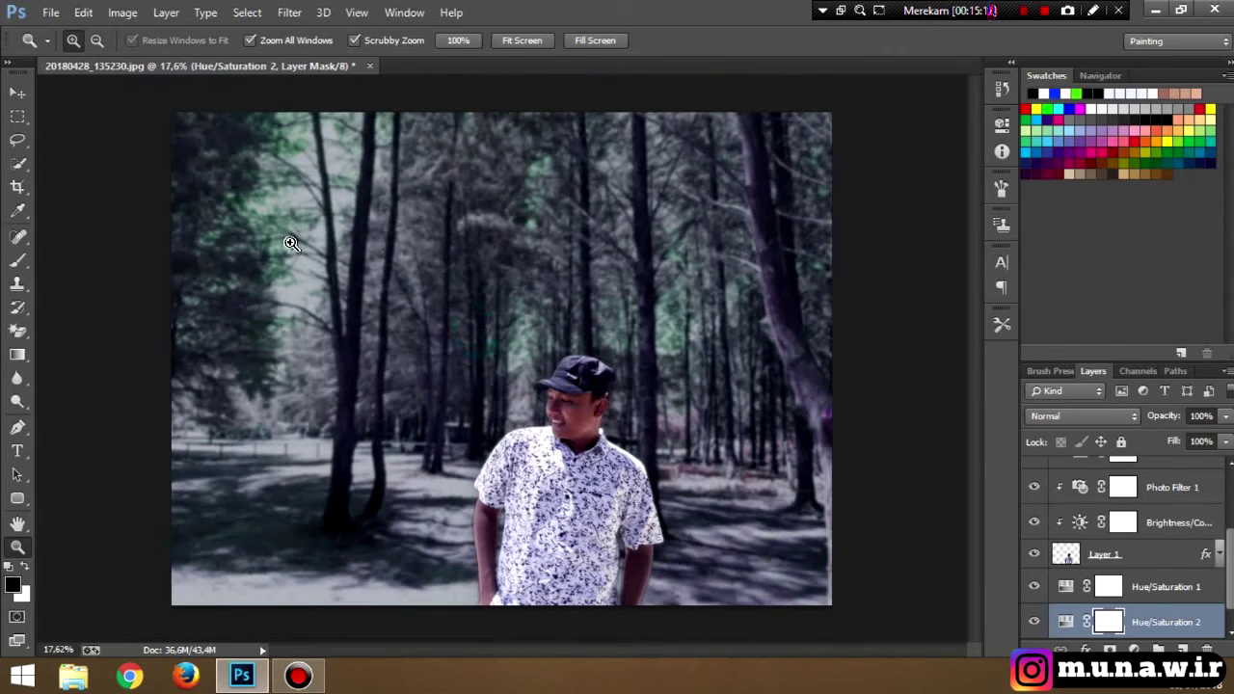